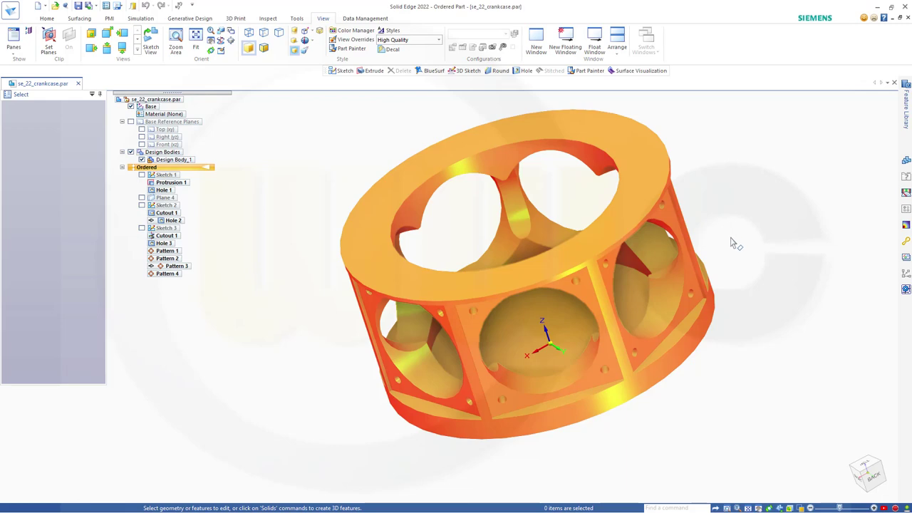
Orbit the crankcase model, then switch to the crankcase drawing for reference.
{"action": "middle_click_drag", "start_coordinate": [734, 242], "coordinate": [708, 245]}
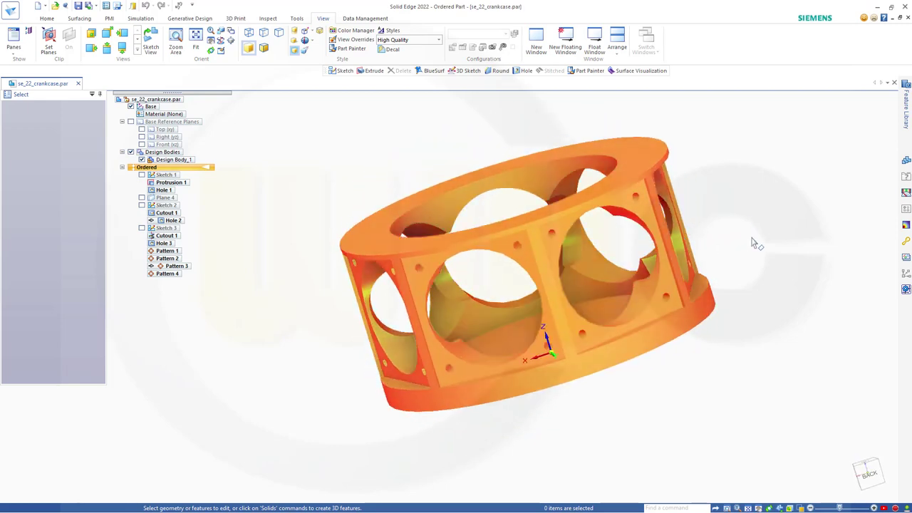
{"action": "key", "text": "alt+Tab"}
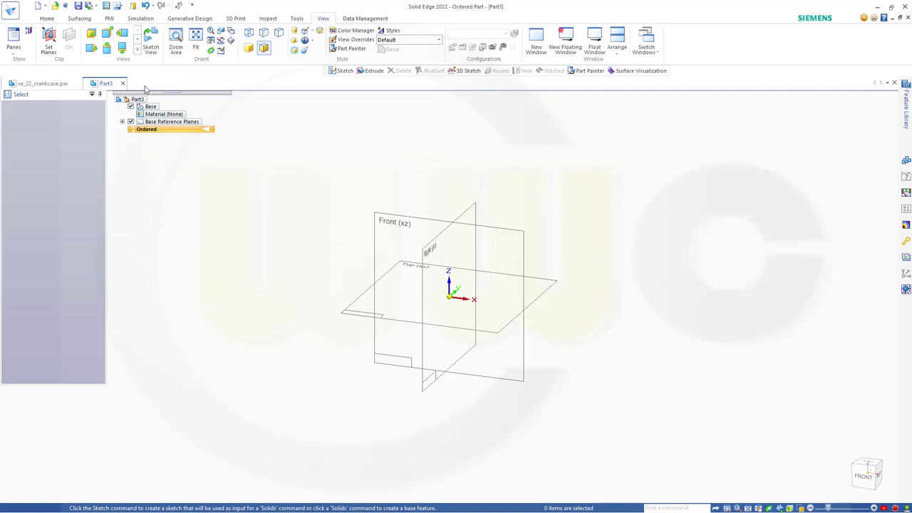
On the Top plane, sketch a circle centred on the origin with diameter 383, and close the sketch.
{"action": "left_click", "coordinate": [47, 19]}
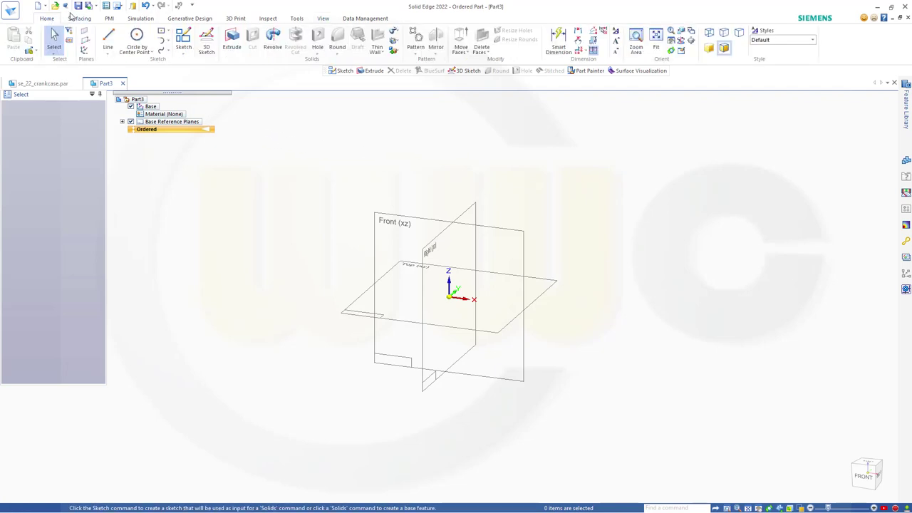
{"action": "left_click", "coordinate": [183, 40]}
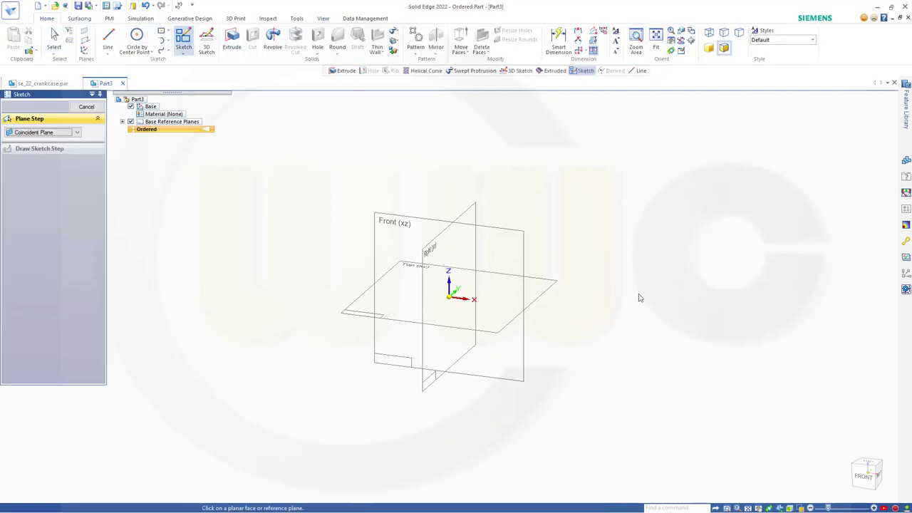
{"action": "left_click", "coordinate": [549, 290]}
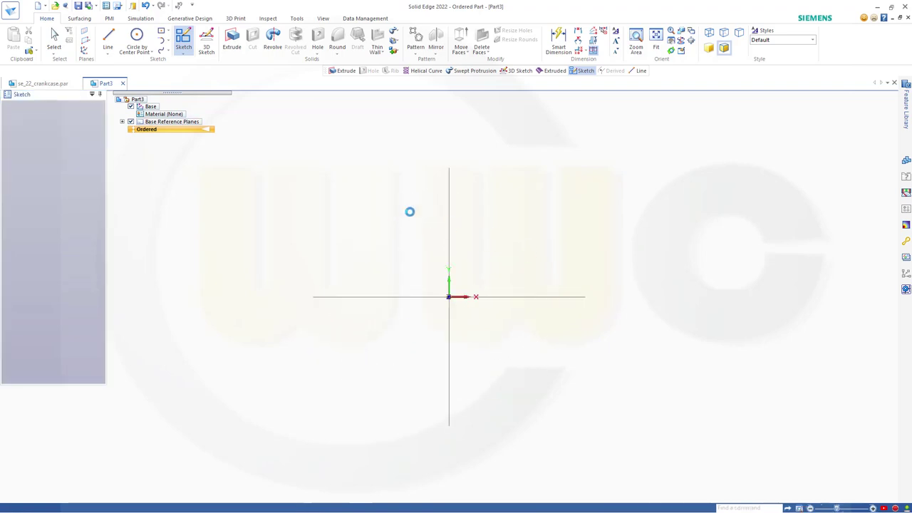
{"action": "left_click", "coordinate": [143, 39]}
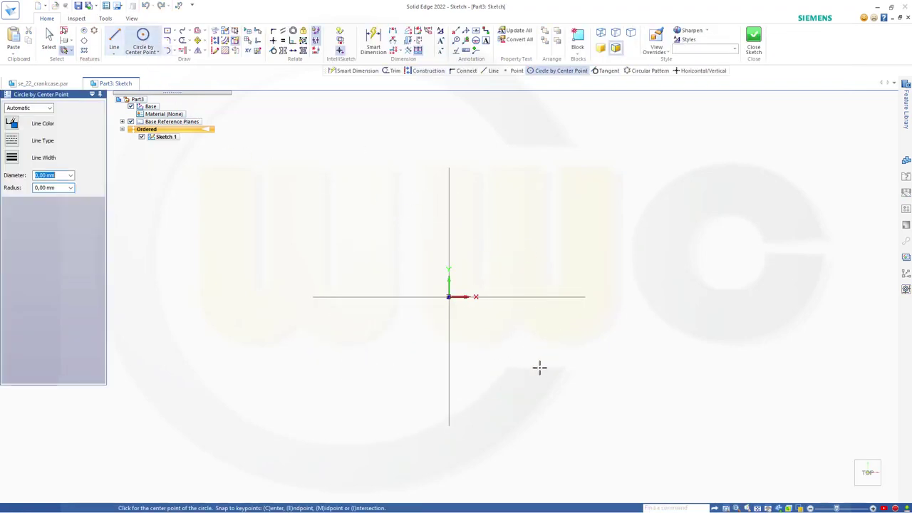
{"action": "left_click", "coordinate": [448, 296]}
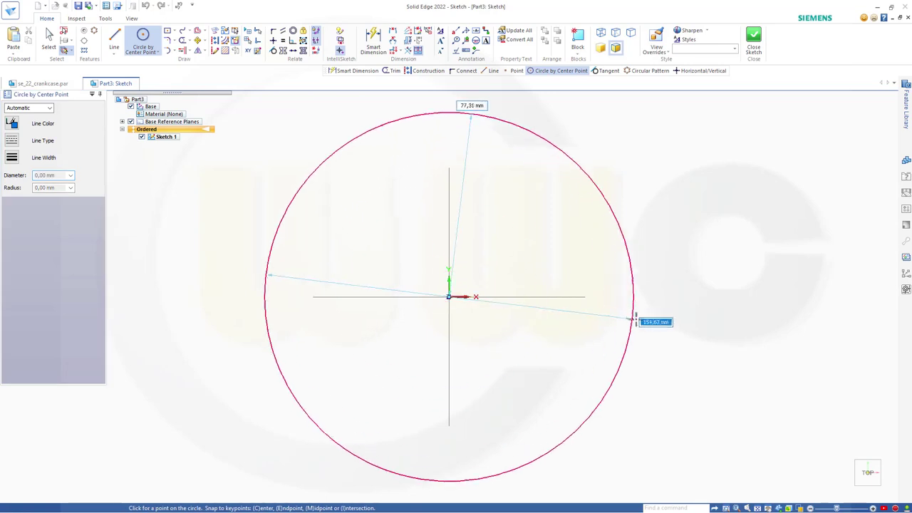
{"action": "left_click", "coordinate": [638, 319]}
{"action": "left_click", "coordinate": [379, 40]}
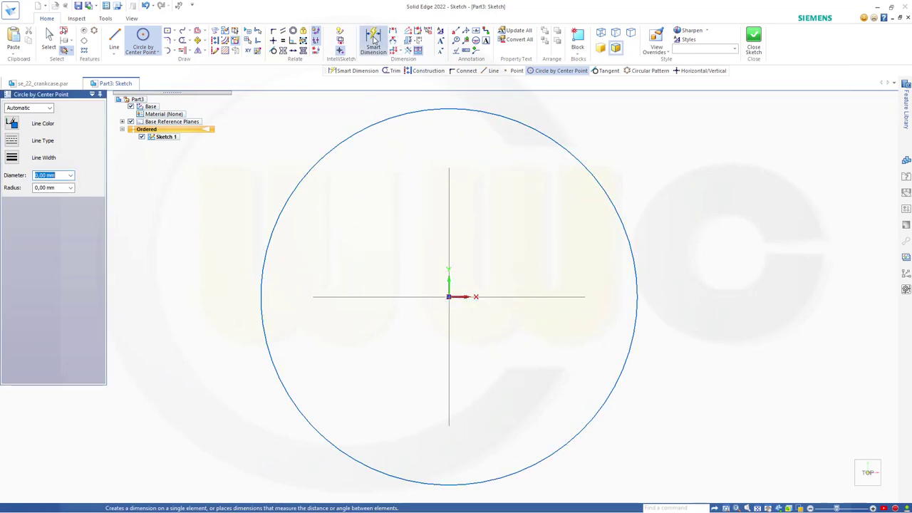
{"action": "left_click", "coordinate": [614, 202]}
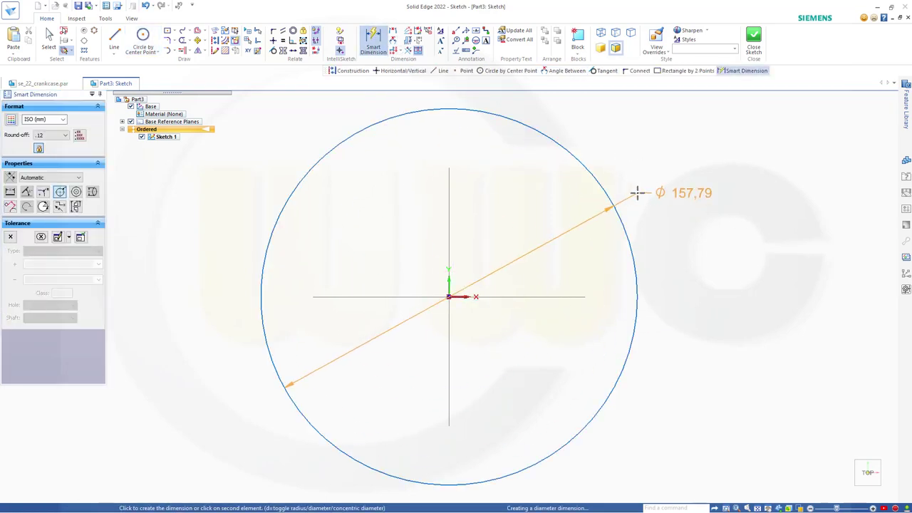
{"action": "left_click", "coordinate": [638, 193]}
{"action": "type", "text": "38"}
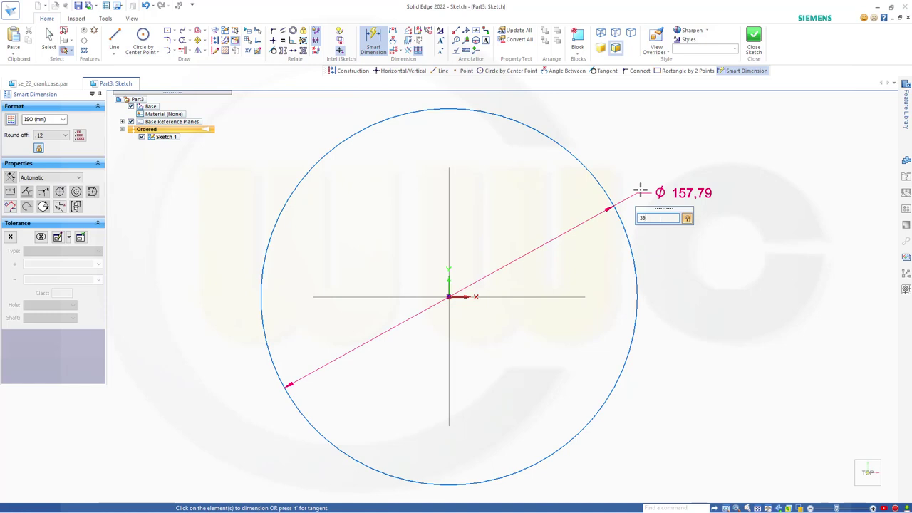
{"action": "type", "text": "3"}
{"action": "key", "text": "Return"}
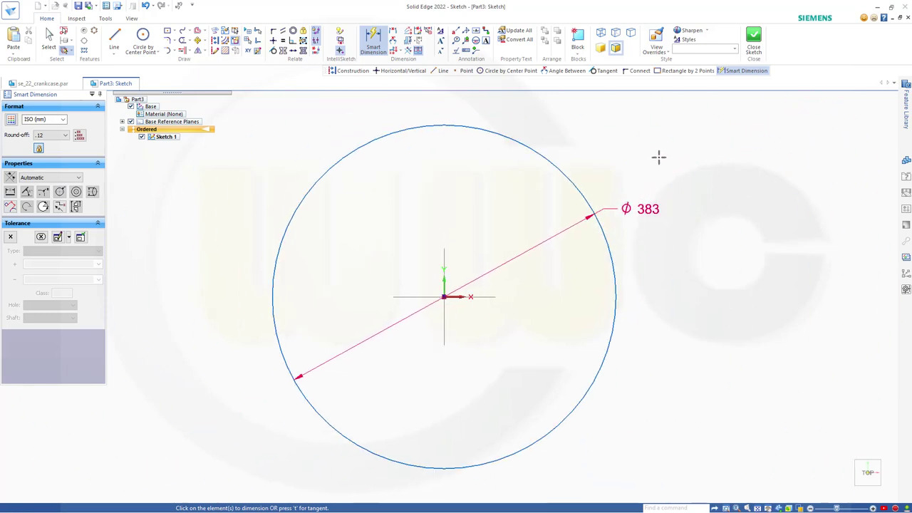
{"action": "left_click", "coordinate": [760, 40]}
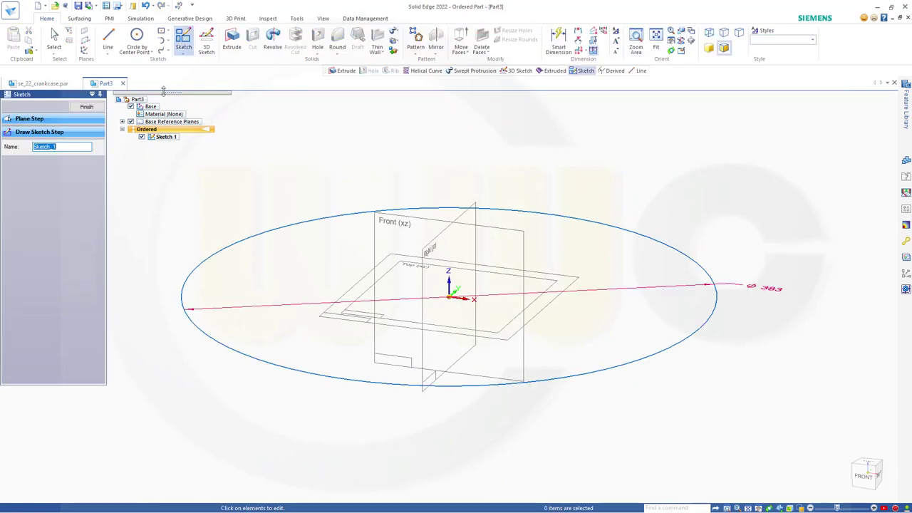
Extrude the Ø383 circle 186 mm into a solid cylinder, Protrusion 1.
{"action": "left_click", "coordinate": [86, 106]}
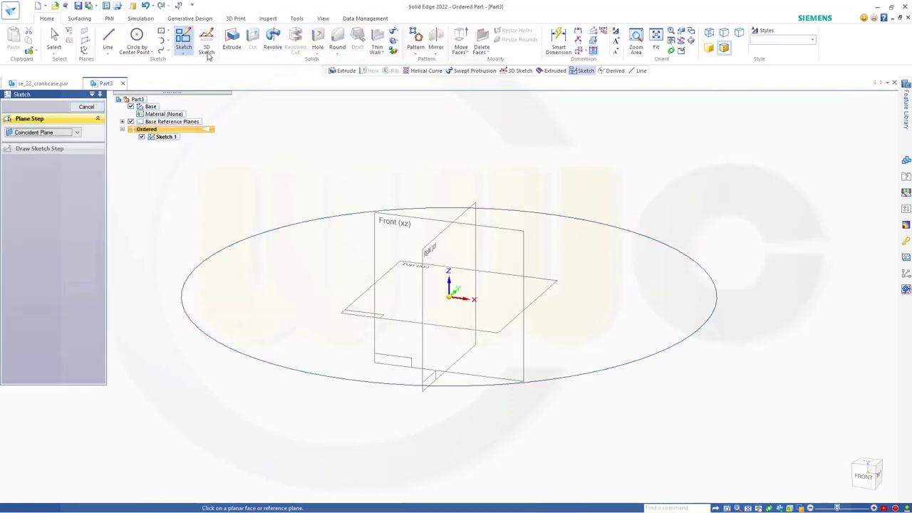
{"action": "left_click", "coordinate": [238, 35]}
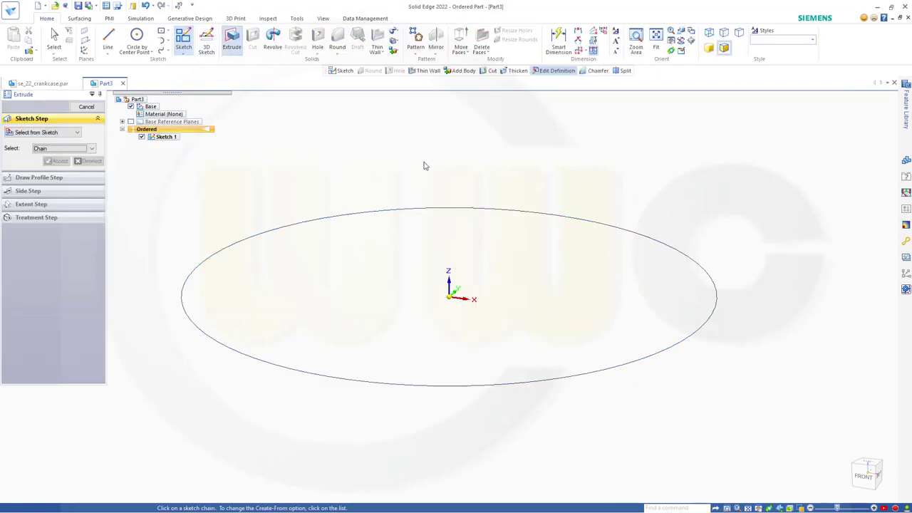
{"action": "left_click", "coordinate": [539, 213]}
{"action": "left_click", "coordinate": [57, 161]}
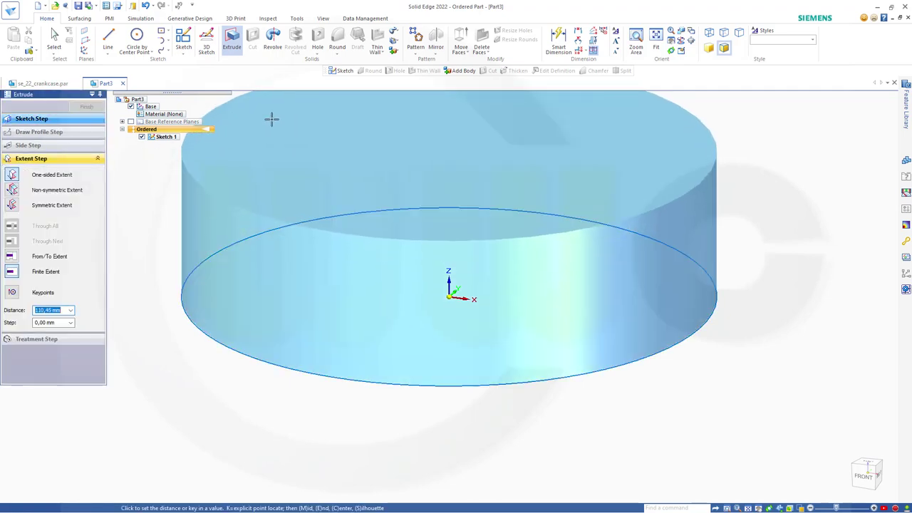
{"action": "type", "text": "186"}
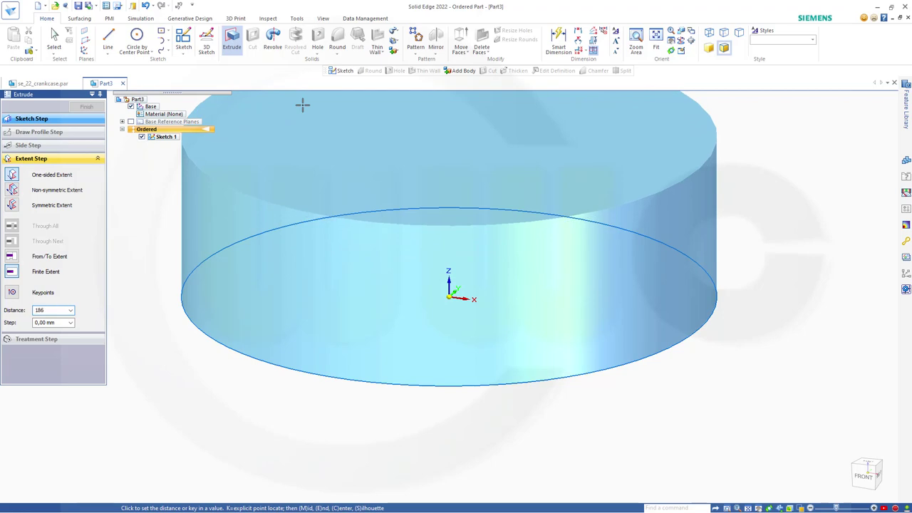
{"action": "key", "text": "Return"}
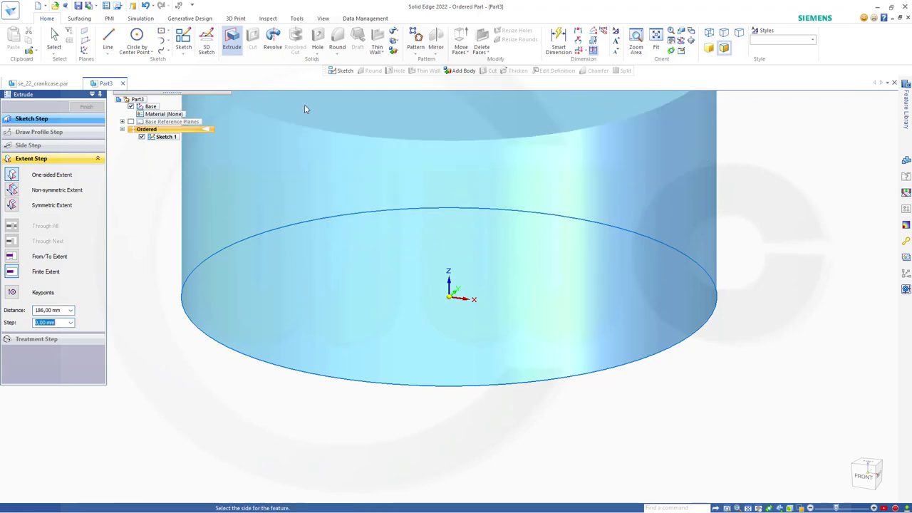
{"action": "left_click", "coordinate": [750, 114]}
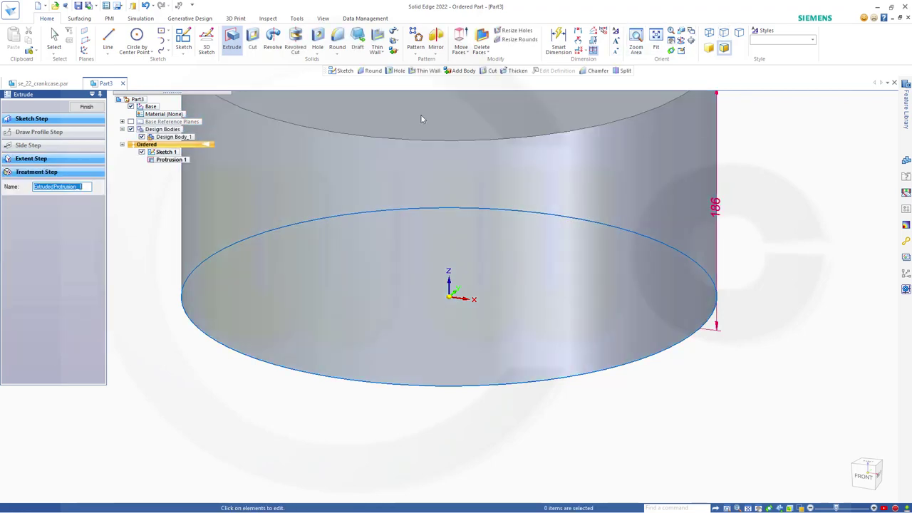
{"action": "left_click", "coordinate": [91, 109]}
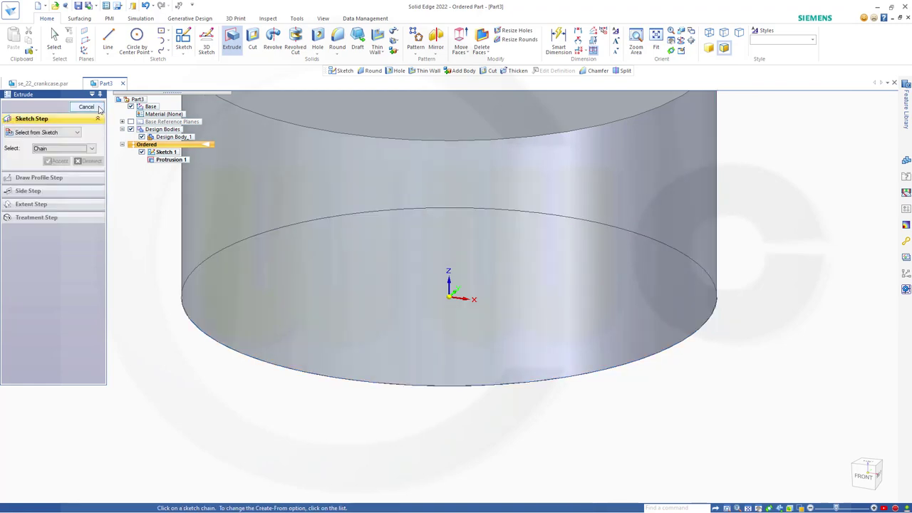
{"action": "key", "text": "Escape"}
{"action": "scroll", "coordinate": [345, 181], "scroll_direction": "up", "scroll_amount": 2}
{"action": "scroll", "coordinate": [354, 180], "scroll_direction": "down", "scroll_amount": 3}
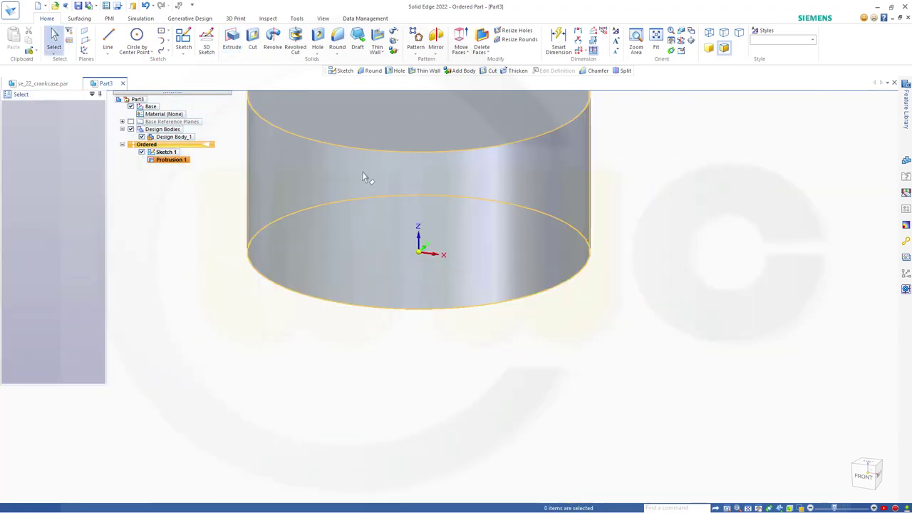
Start a hole on the cylinder's top face, positioned at the sketch origin.
{"action": "middle_click_drag", "start_coordinate": [380, 144], "coordinate": [446, 289]}
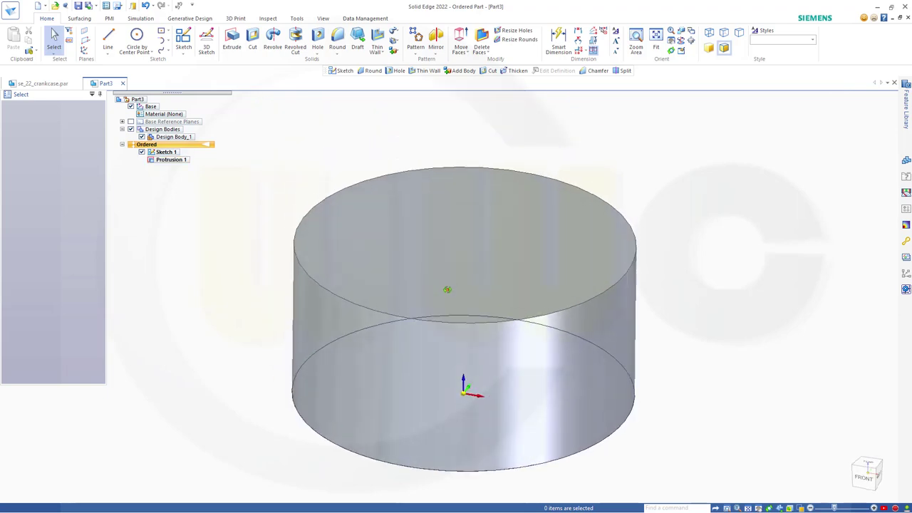
{"action": "left_click", "coordinate": [319, 41]}
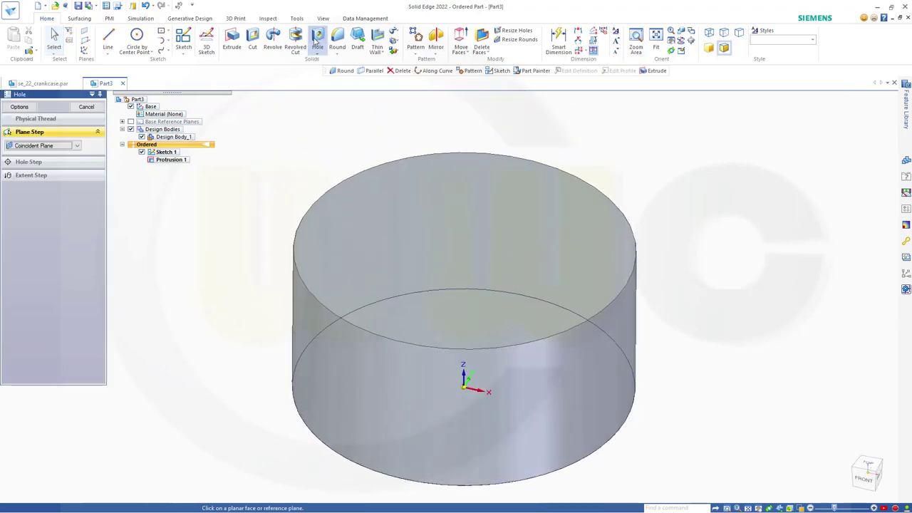
{"action": "left_click", "coordinate": [366, 211]}
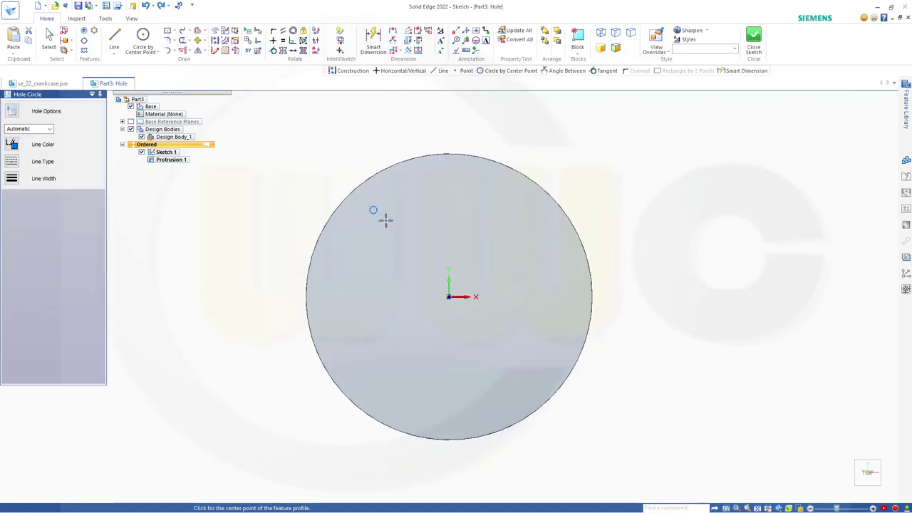
{"action": "left_click", "coordinate": [449, 297]}
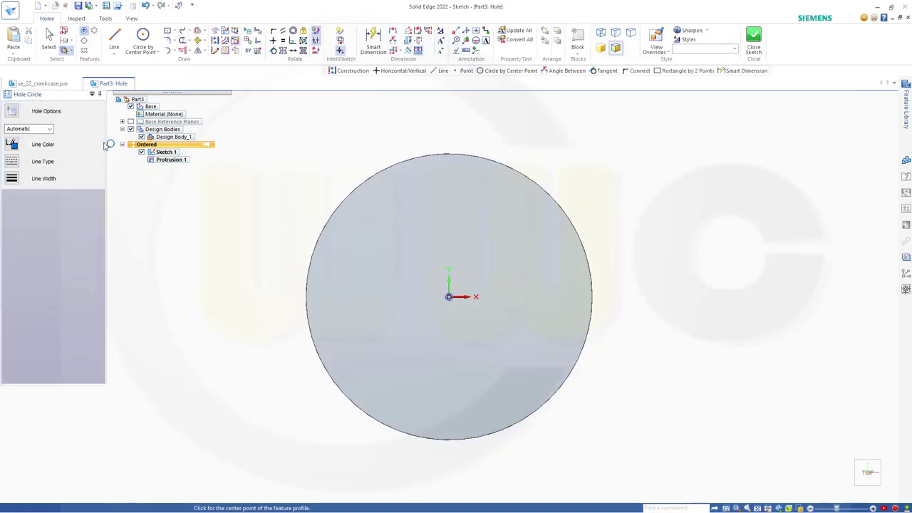
Make it a 266 mm blind hole, 166 mm deep, and finish Hole 1.
{"action": "left_click", "coordinate": [12, 111]}
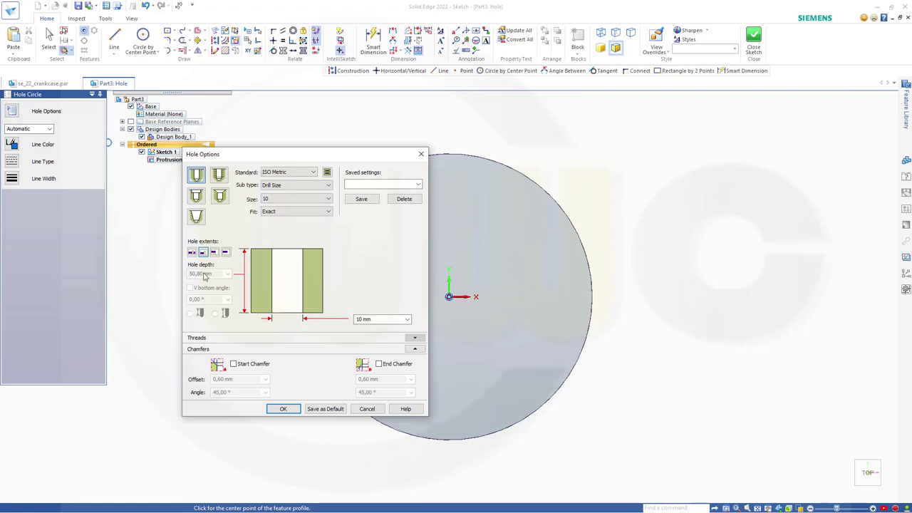
{"action": "left_click", "coordinate": [226, 252]}
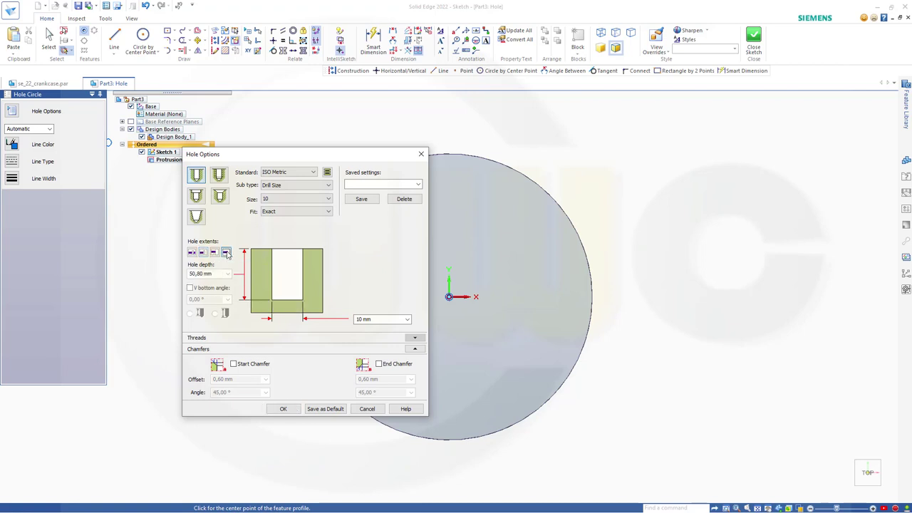
{"action": "left_click", "coordinate": [373, 319]}
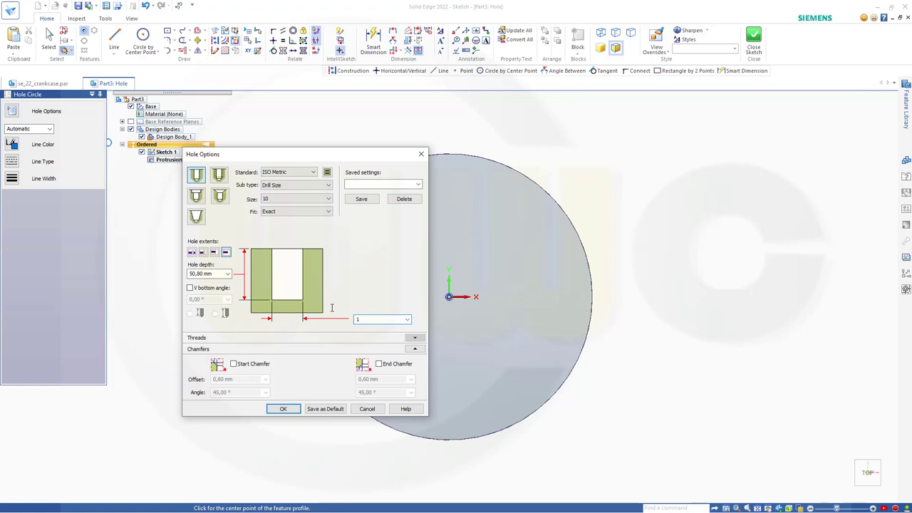
{"action": "type", "text": "266"}
{"action": "left_click", "coordinate": [211, 274]}
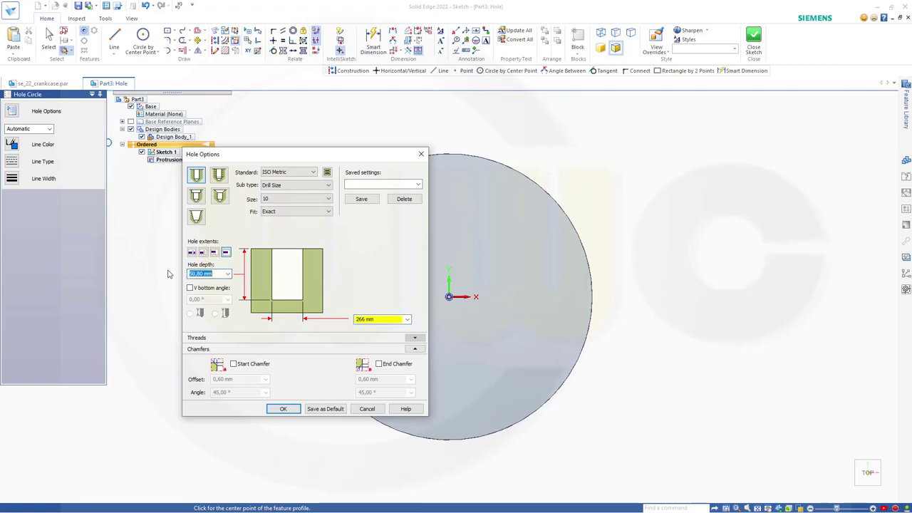
{"action": "type", "text": "166,"}
{"action": "left_click", "coordinate": [283, 410]}
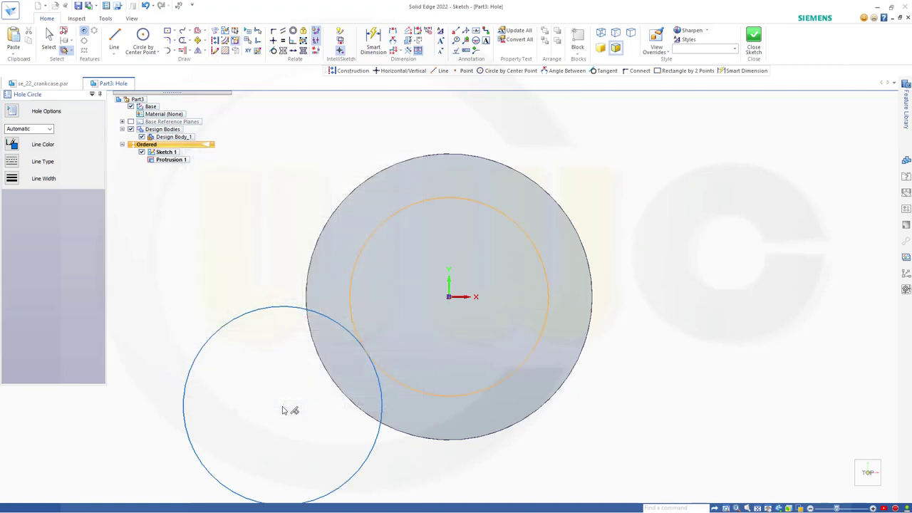
{"action": "left_click", "coordinate": [753, 42]}
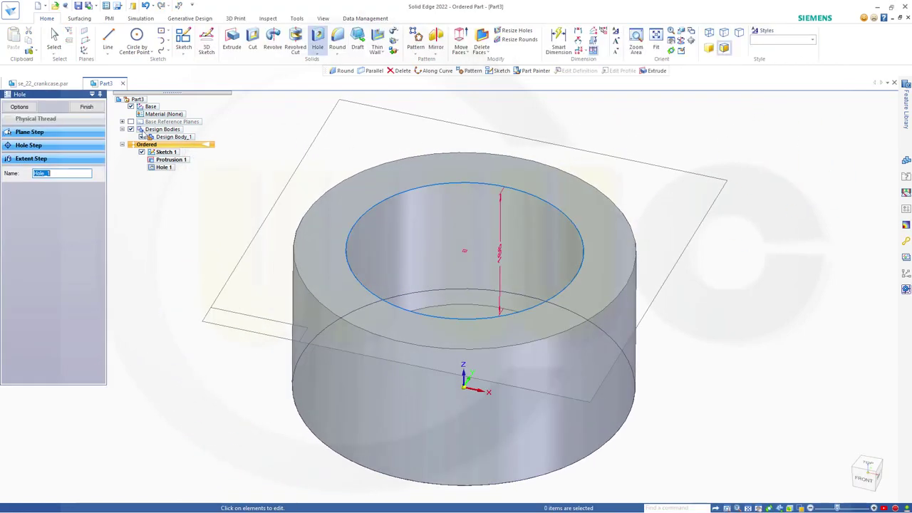
{"action": "left_click", "coordinate": [86, 107]}
{"action": "left_click", "coordinate": [86, 107]}
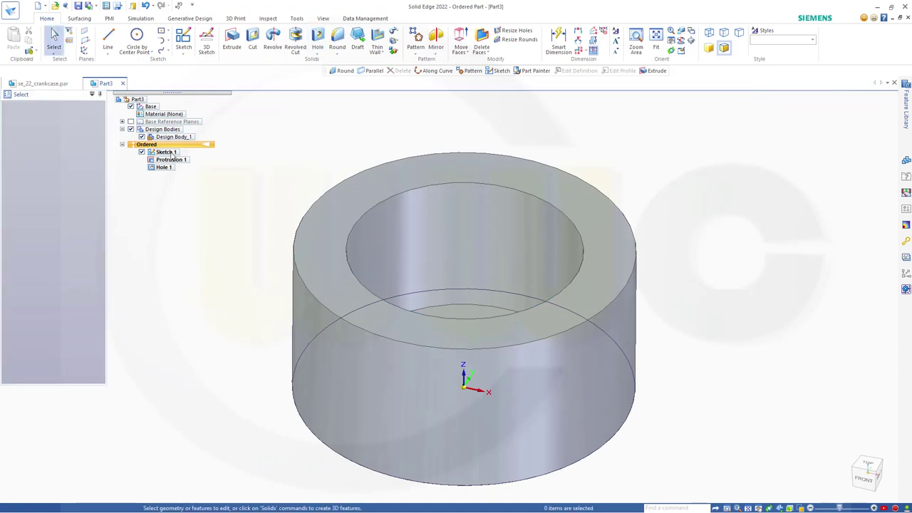
Show the base reference planes and expand their list.
{"action": "scroll", "coordinate": [213, 294], "scroll_direction": "down", "scroll_amount": 1}
{"action": "scroll", "coordinate": [220, 296], "scroll_direction": "up", "scroll_amount": 1}
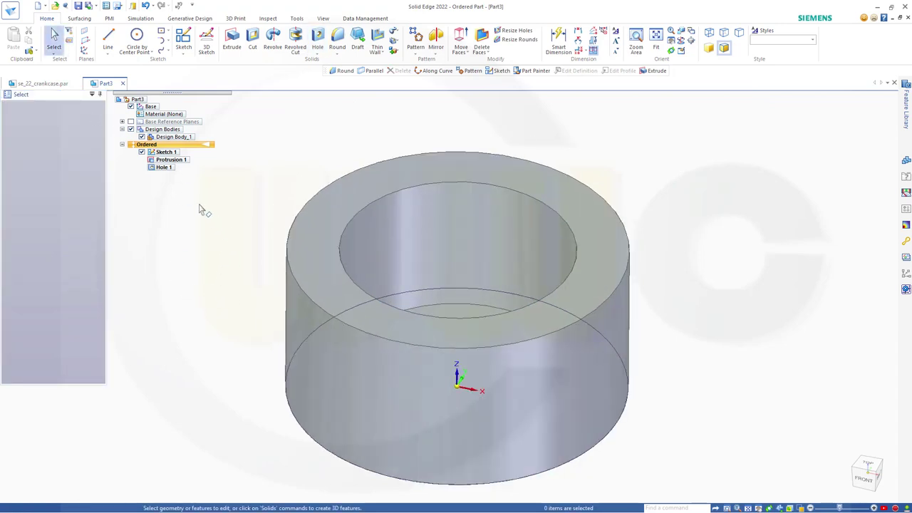
{"action": "left_click", "coordinate": [131, 122]}
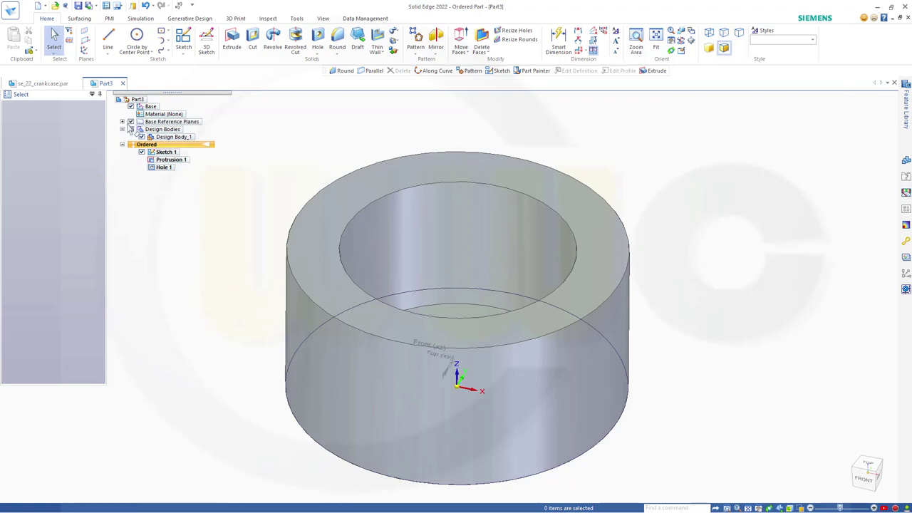
{"action": "left_click", "coordinate": [123, 122]}
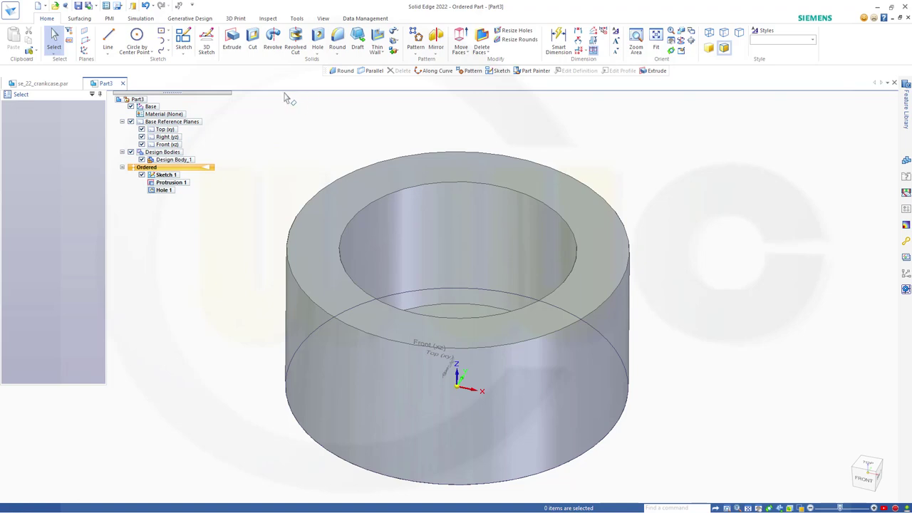
Create a plane parallel to the Front (xz) plane, offset 171 mm.
{"action": "left_click", "coordinate": [108, 52]}
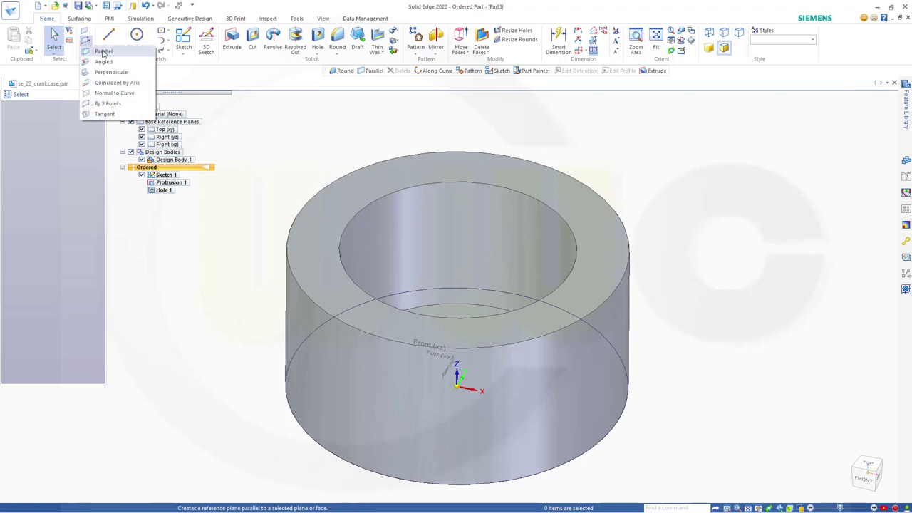
{"action": "left_click", "coordinate": [99, 63]}
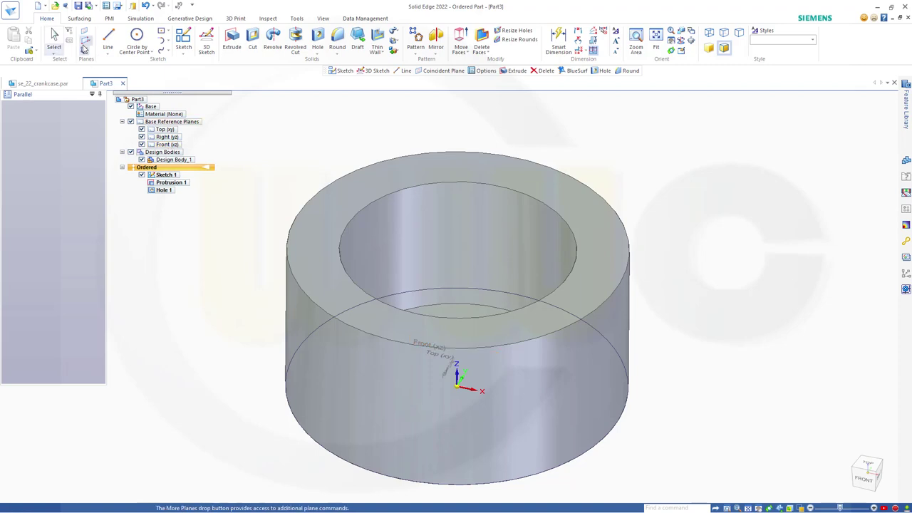
{"action": "left_click", "coordinate": [171, 144]}
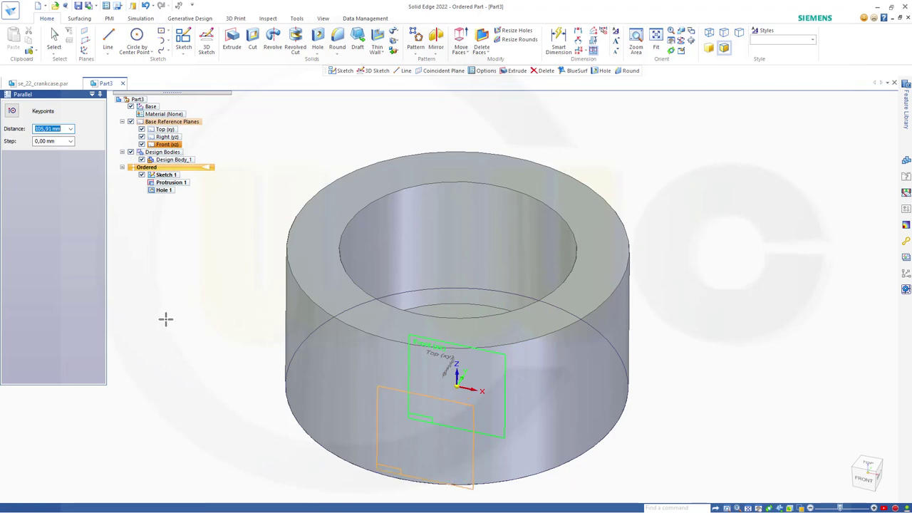
{"action": "type", "text": "171"}
{"action": "key", "text": "Tab"}
{"action": "left_click", "coordinate": [182, 413]}
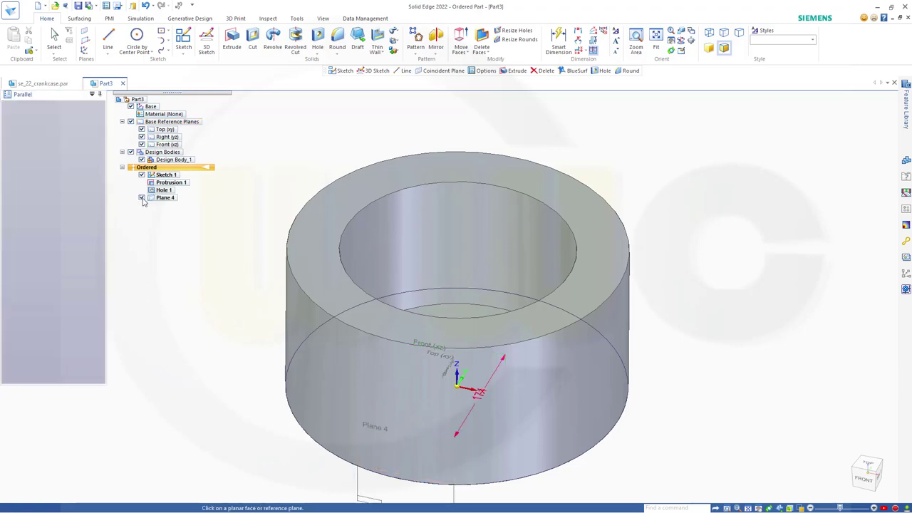
{"action": "scroll", "coordinate": [295, 159], "scroll_direction": "down", "scroll_amount": 3}
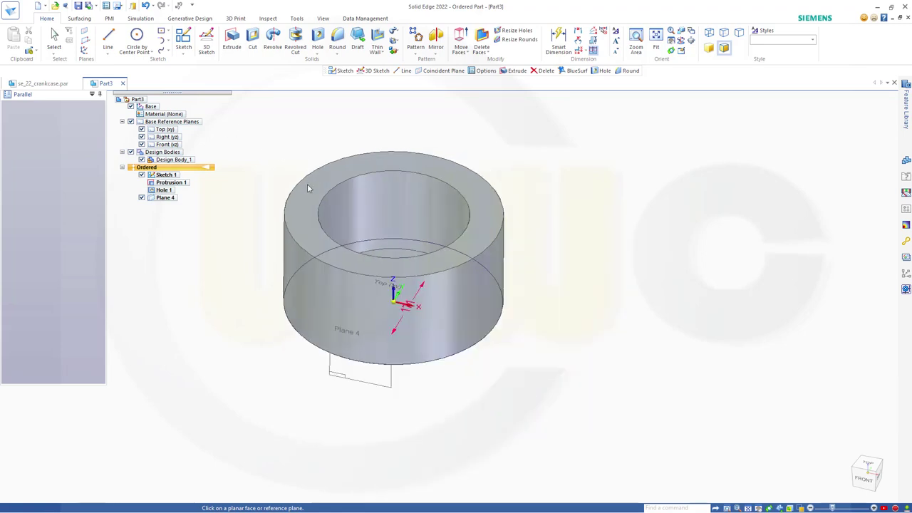
{"action": "middle_click_drag", "start_coordinate": [281, 275], "coordinate": [271, 343]}
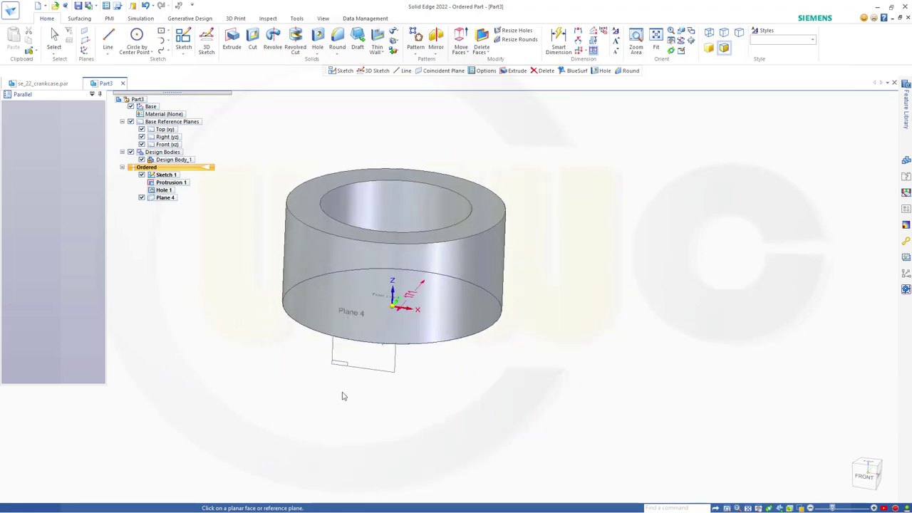
{"action": "key", "text": "Escape"}
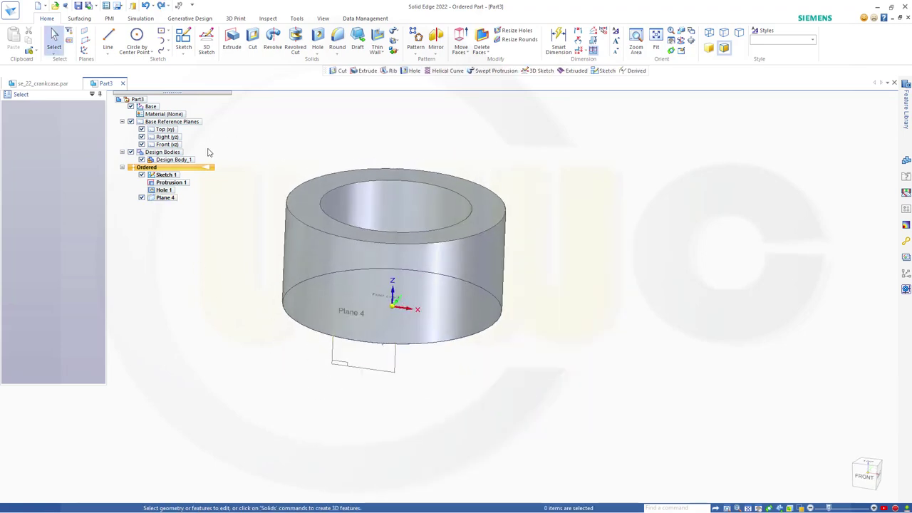
Start a sketch on Plane 4 and draw a two-point rectangle.
{"action": "left_click", "coordinate": [183, 42]}
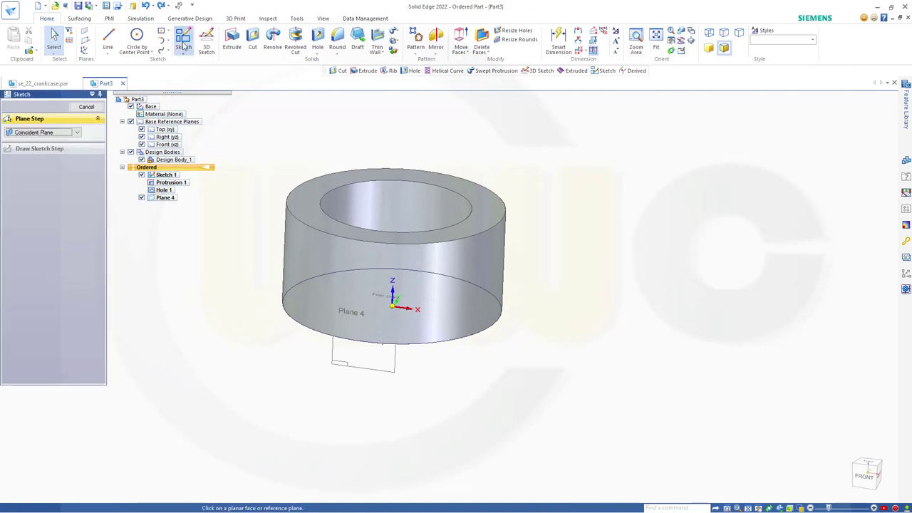
{"action": "left_click", "coordinate": [366, 372]}
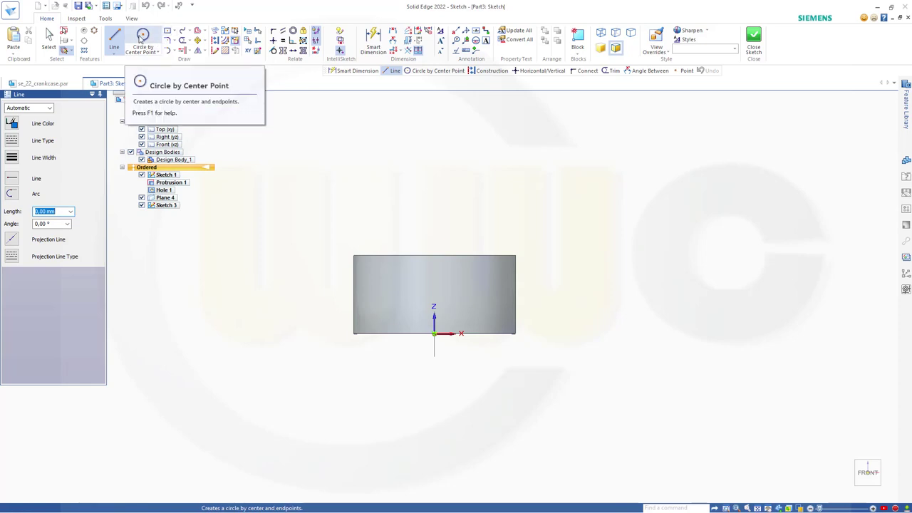
{"action": "left_click", "coordinate": [174, 31]}
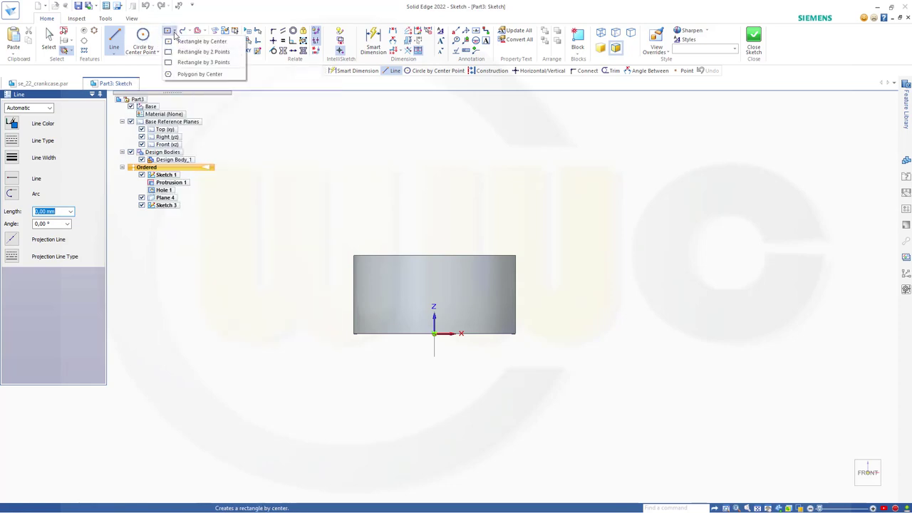
{"action": "left_click", "coordinate": [203, 52]}
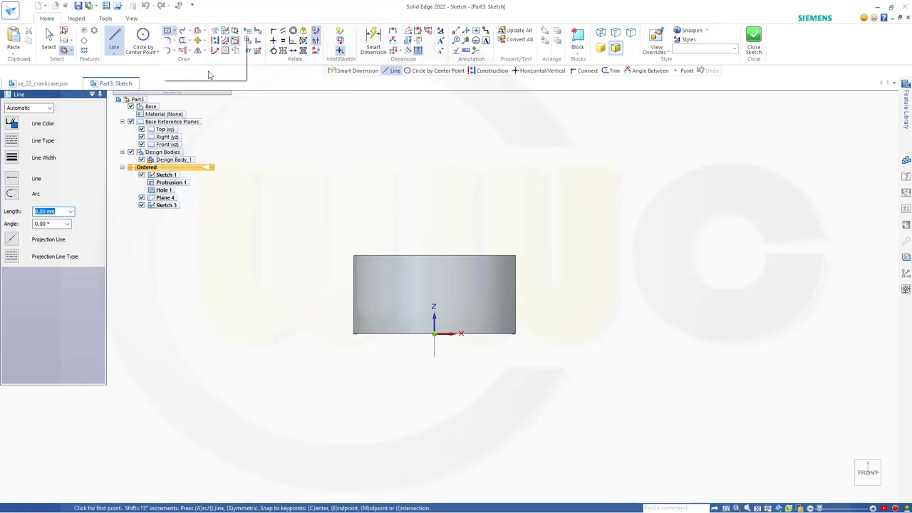
{"action": "left_click", "coordinate": [598, 308]}
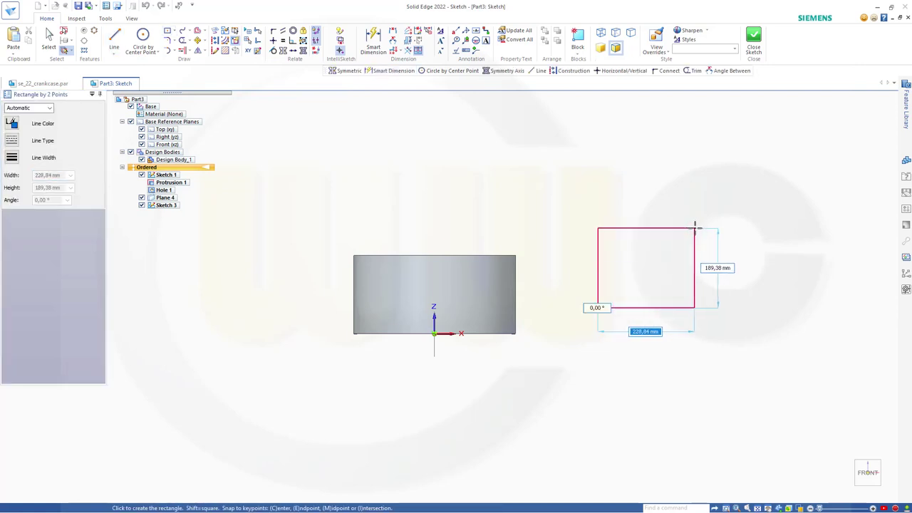
{"action": "left_click", "coordinate": [700, 225]}
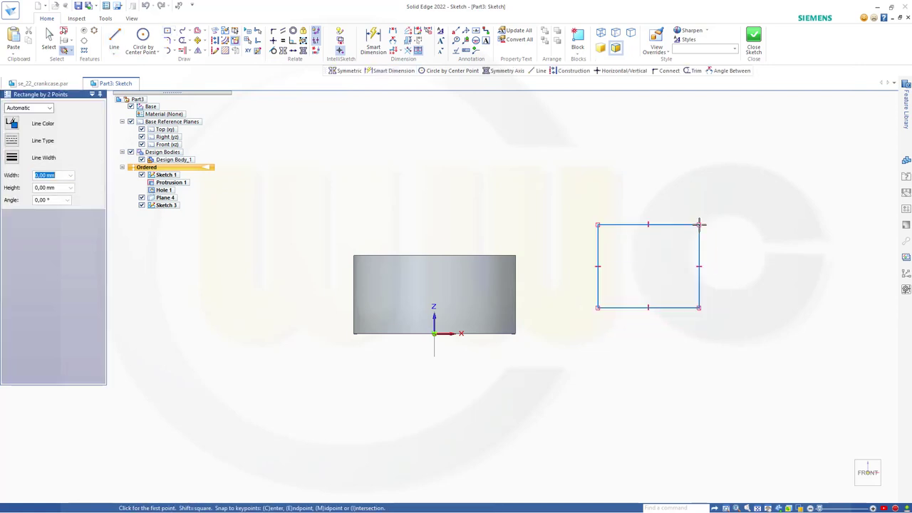
Dimension the rectangle's height and width to 154 each.
{"action": "left_click", "coordinate": [374, 41]}
{"action": "left_click", "coordinate": [617, 224]}
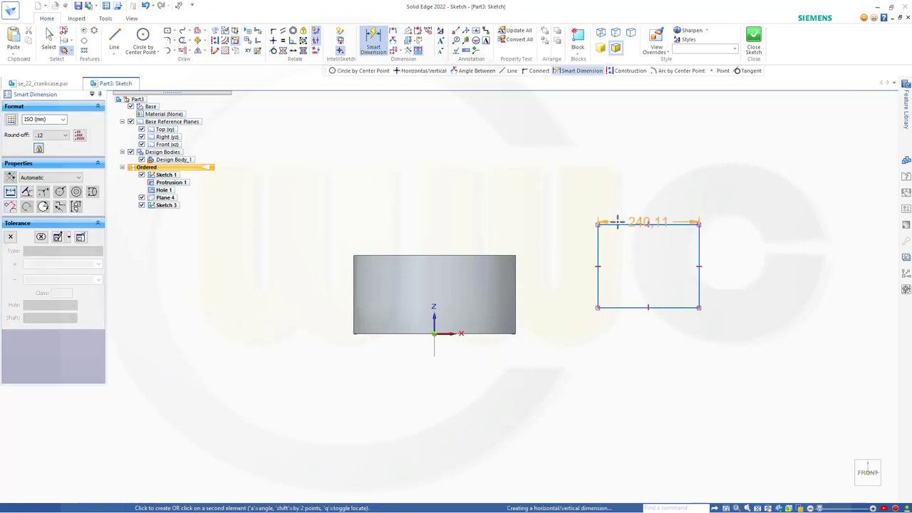
{"action": "left_click", "coordinate": [629, 308]}
{"action": "left_click", "coordinate": [738, 269]}
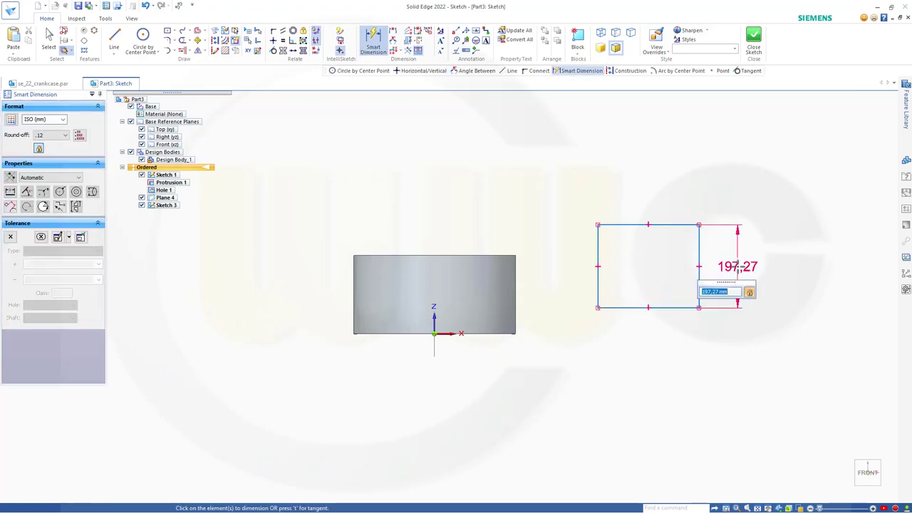
{"action": "type", "text": "154"}
{"action": "key", "text": "Return"}
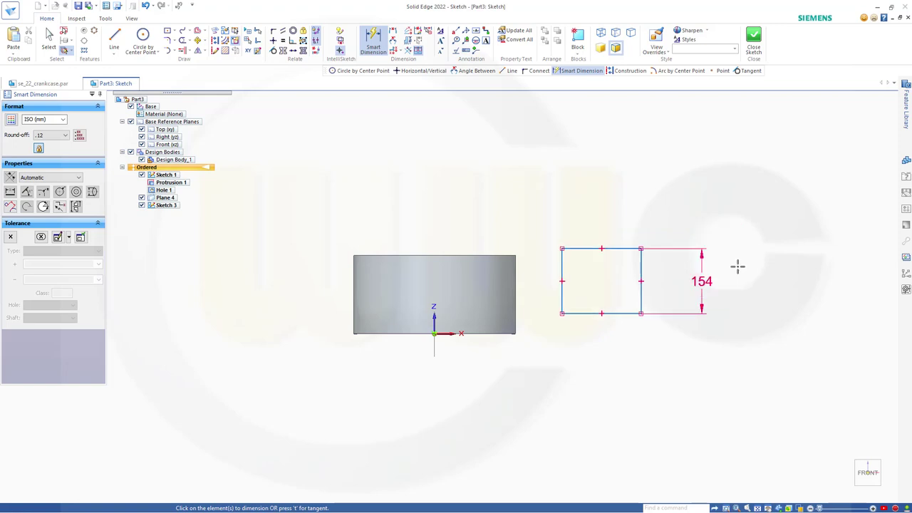
{"action": "left_click", "coordinate": [563, 268]}
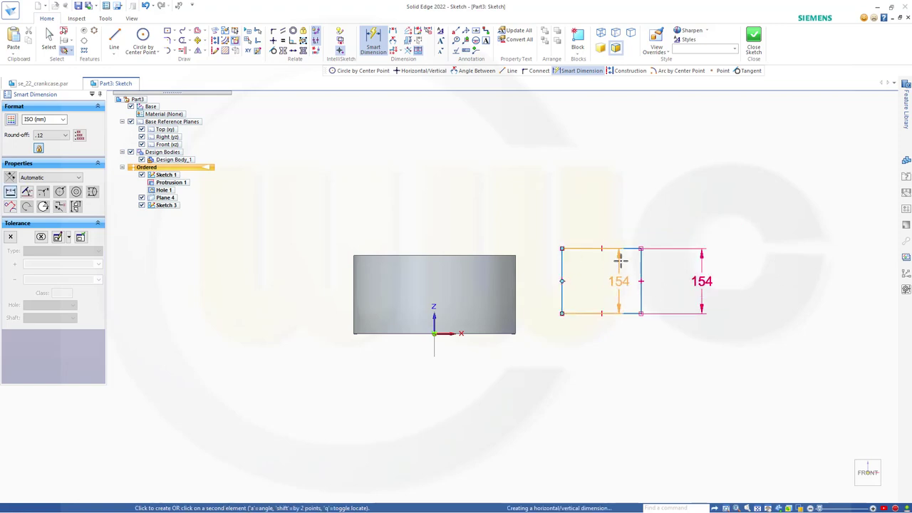
{"action": "left_click", "coordinate": [641, 266]}
{"action": "left_click", "coordinate": [608, 211]}
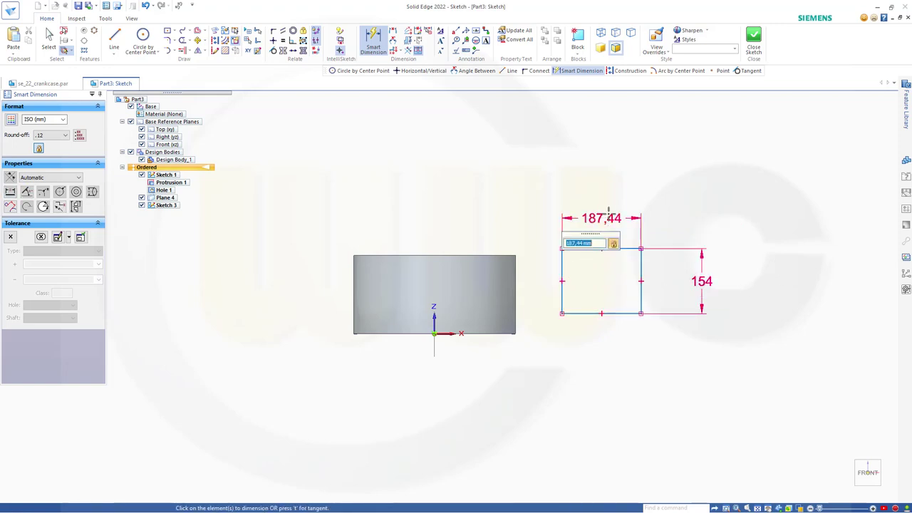
{"action": "type", "text": "154"}
{"action": "key", "text": "Return"}
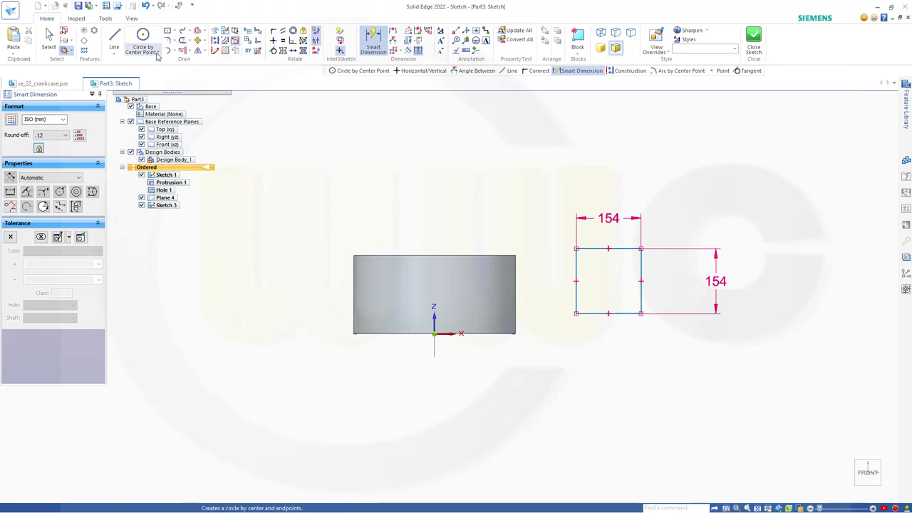
Draw a circle around the square and make it construction geometry.
{"action": "left_click", "coordinate": [143, 36]}
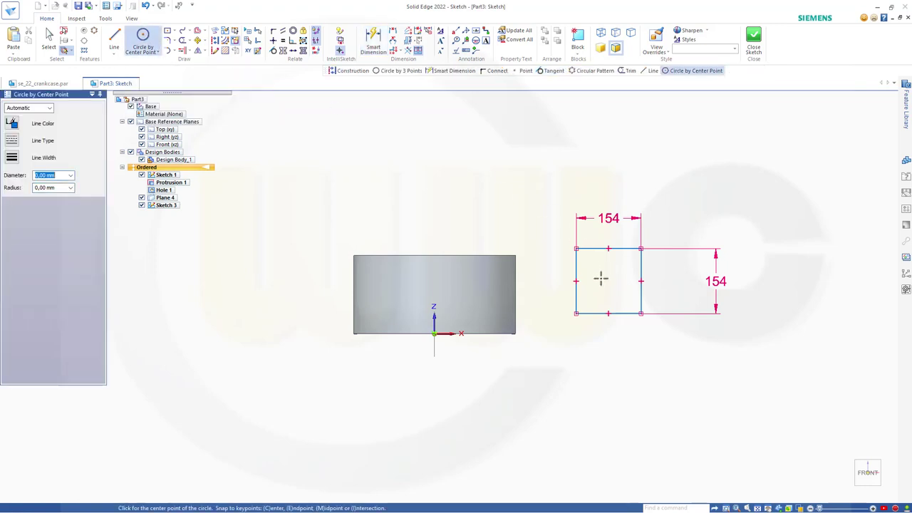
{"action": "scroll", "coordinate": [608, 265], "scroll_direction": "down", "scroll_amount": 2}
{"action": "scroll", "coordinate": [608, 265], "scroll_direction": "up", "scroll_amount": 3}
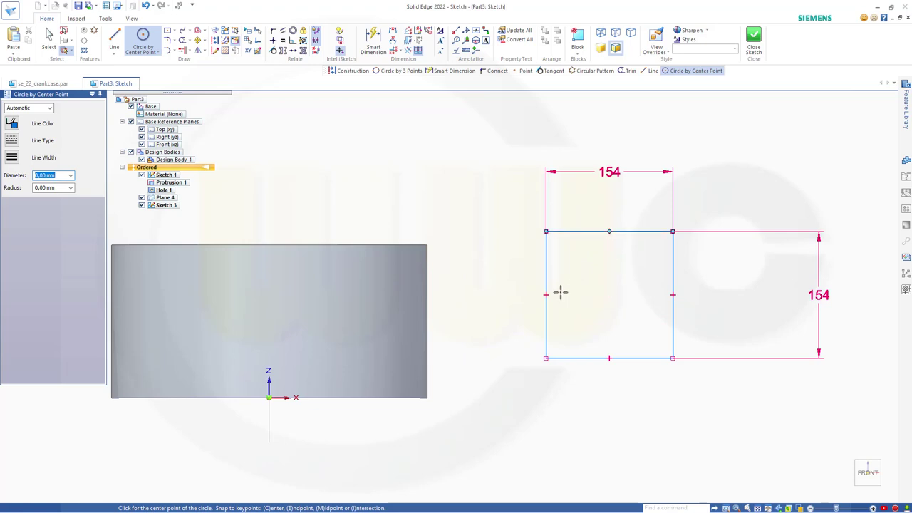
{"action": "left_click", "coordinate": [610, 294]}
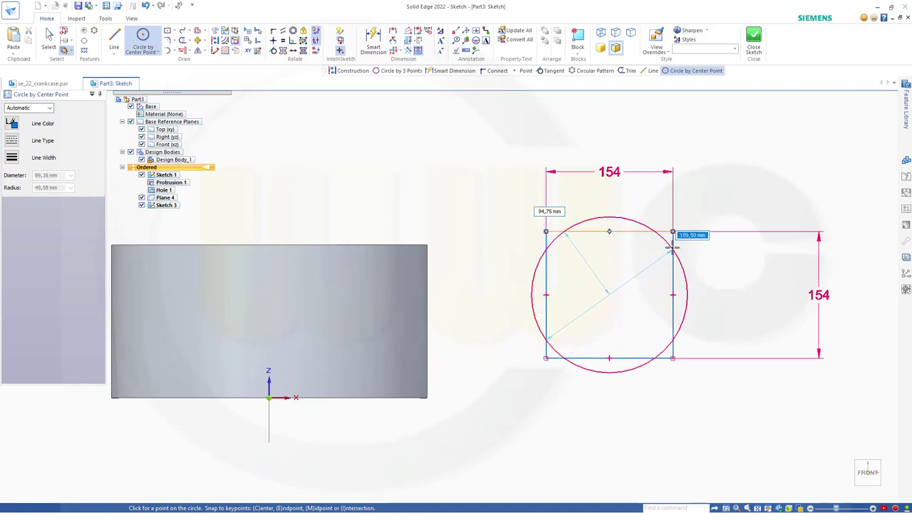
{"action": "left_click", "coordinate": [698, 220]}
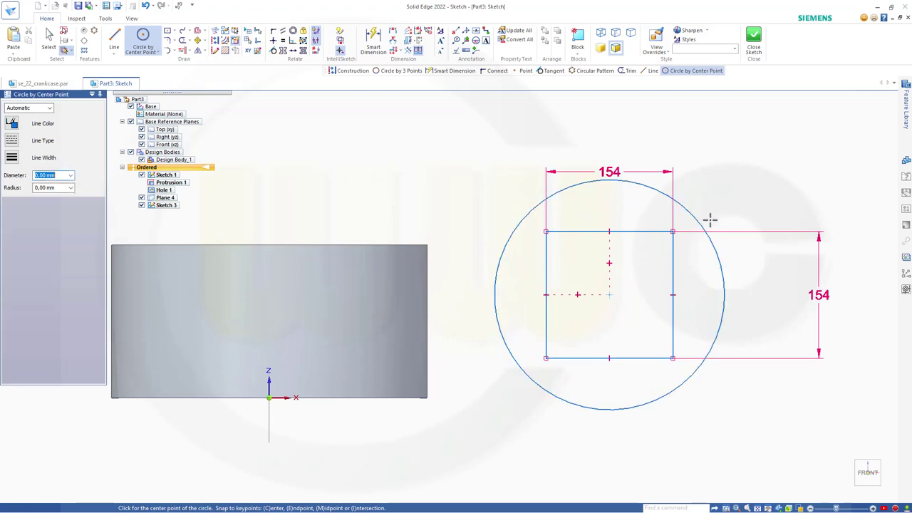
{"action": "key", "text": "Escape"}
{"action": "left_click", "coordinate": [697, 214]}
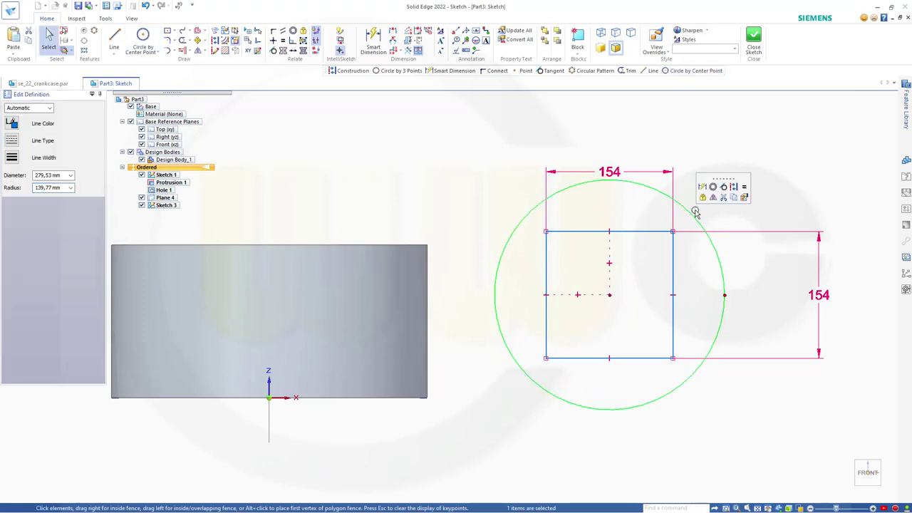
{"action": "left_click", "coordinate": [733, 190]}
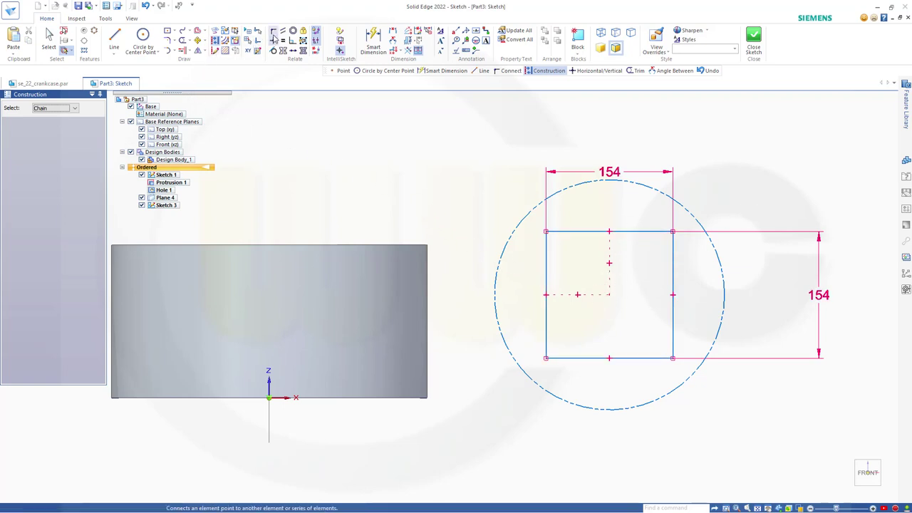
Connect the dashed circle to the square's top-right corner so it circumscribes the square.
{"action": "left_click", "coordinate": [274, 32]}
{"action": "left_click", "coordinate": [673, 231]}
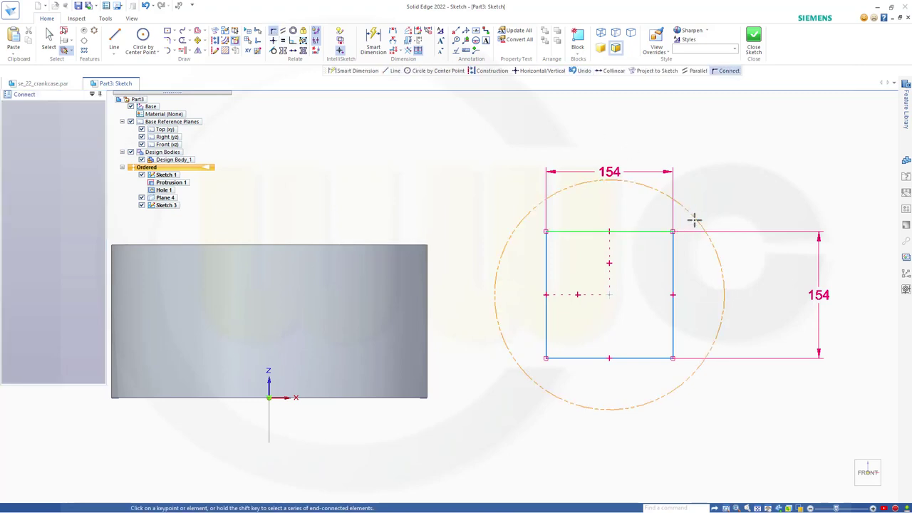
{"action": "left_click", "coordinate": [694, 220]}
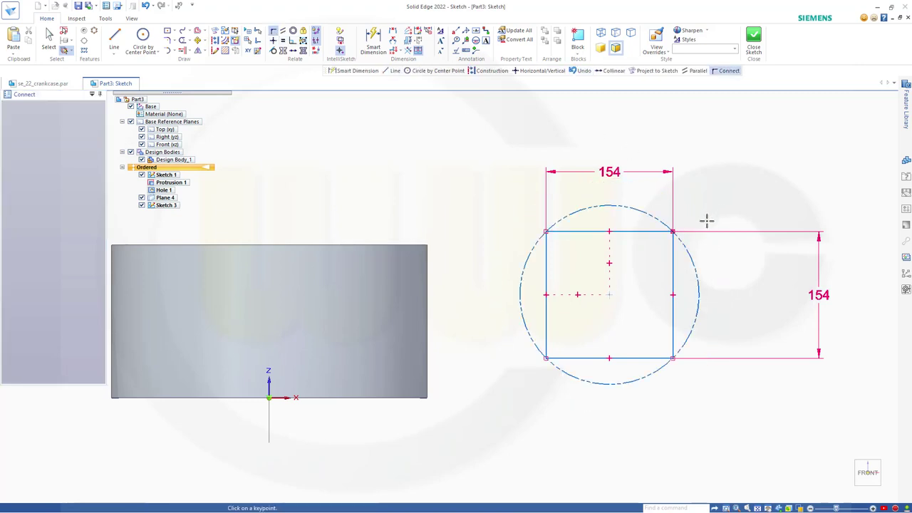
{"action": "key", "text": "Escape"}
{"action": "left_click", "coordinate": [547, 275]}
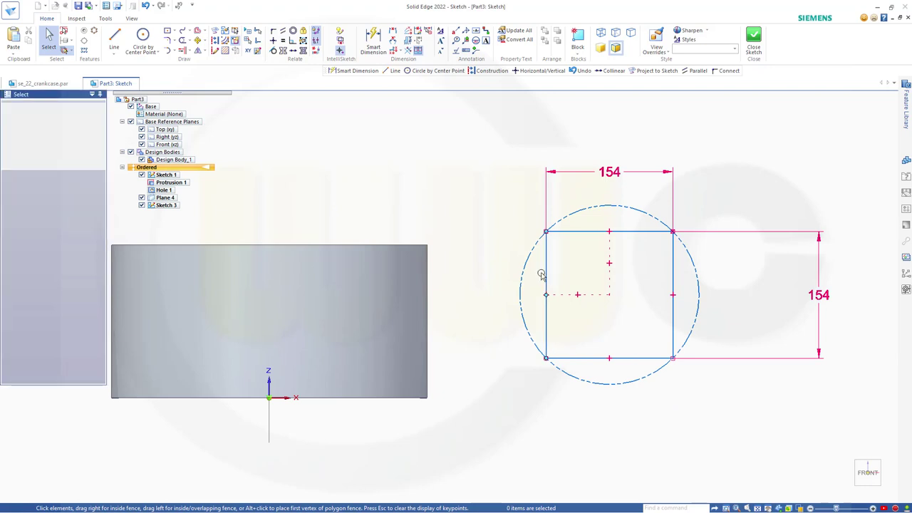
{"action": "mouse_move", "coordinate": [547, 275]}
{"action": "left_mouse_down"}
{"action": "mouse_move", "coordinate": [533, 271]}
{"action": "mouse_move", "coordinate": [546, 267]}
{"action": "left_mouse_up"}
{"action": "left_click", "coordinate": [748, 197]}
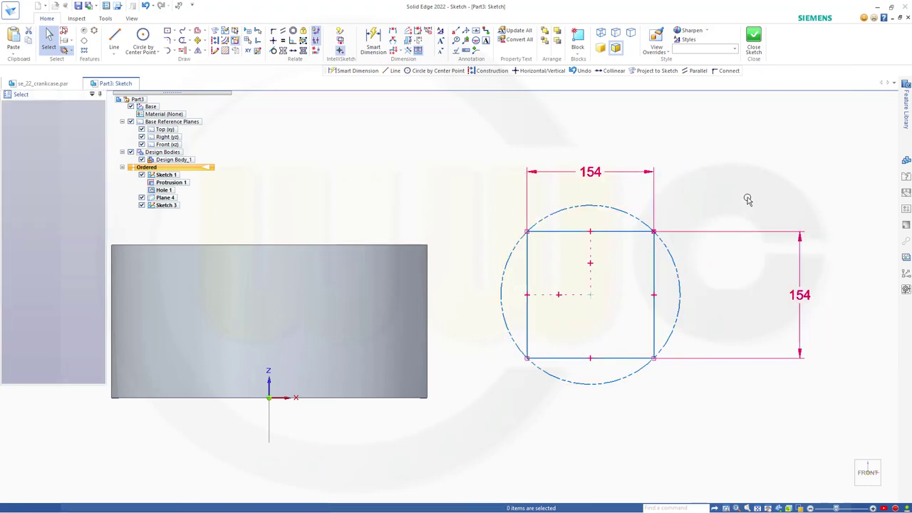
{"action": "left_click", "coordinate": [142, 39]}
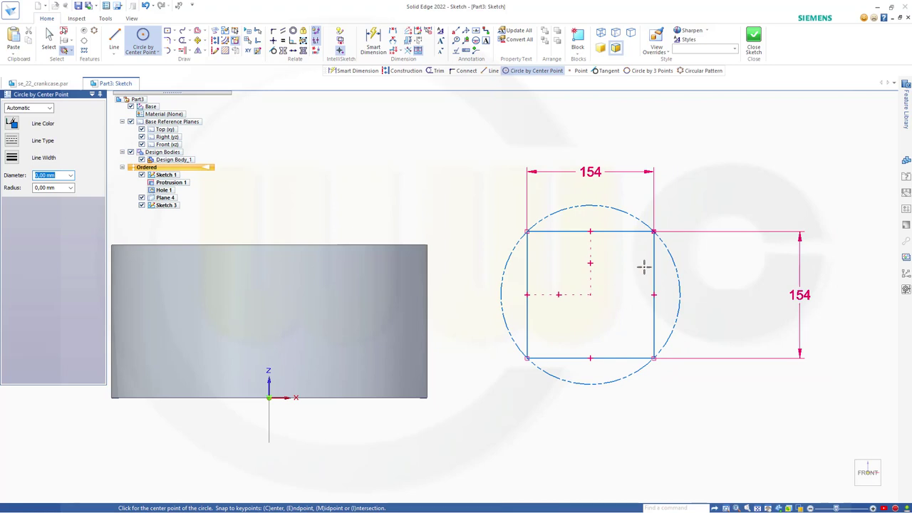
Draw a circle at the square's centre, dimension it Ø170, and make it construction geometry.
{"action": "left_click", "coordinate": [590, 294]}
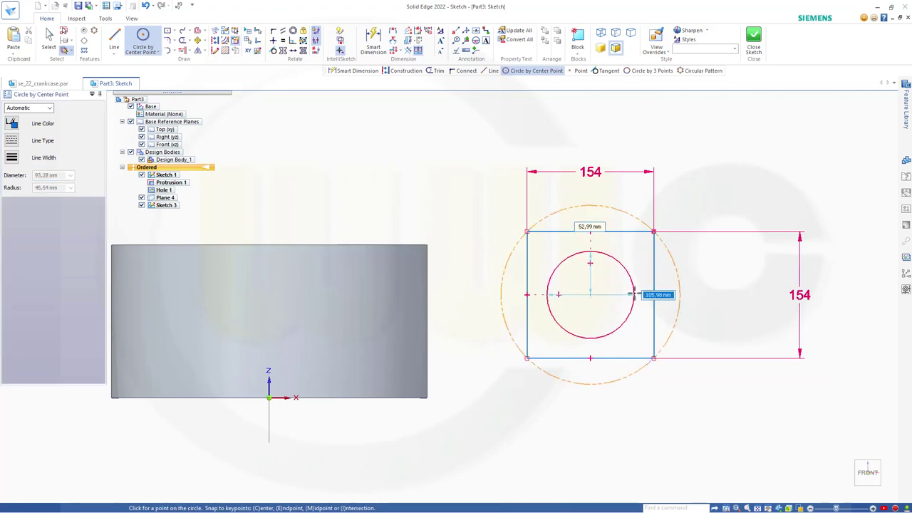
{"action": "left_click", "coordinate": [633, 294]}
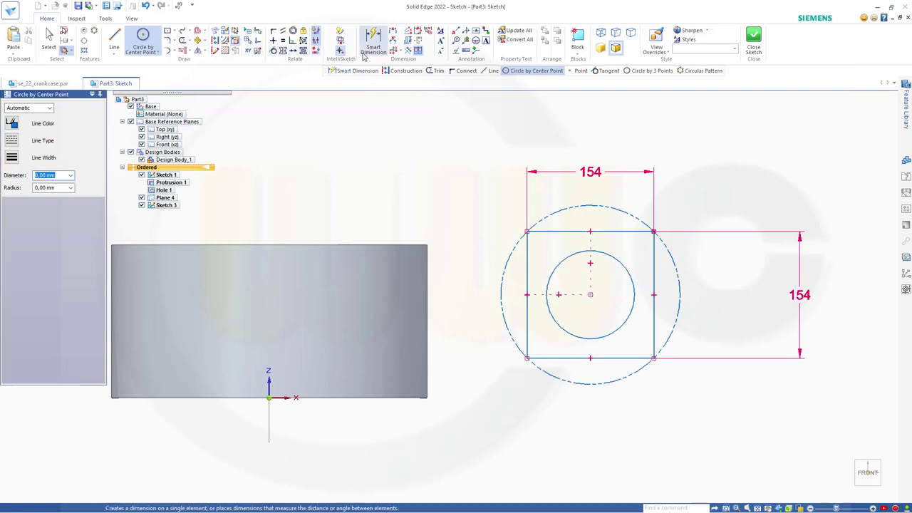
{"action": "left_click", "coordinate": [373, 43]}
{"action": "left_click", "coordinate": [621, 261]}
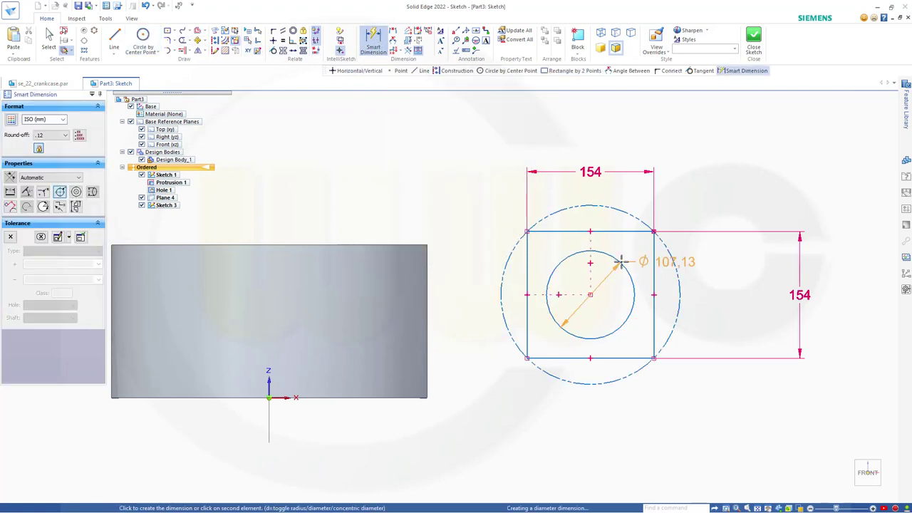
{"action": "left_click", "coordinate": [706, 209]}
{"action": "type", "text": "170"}
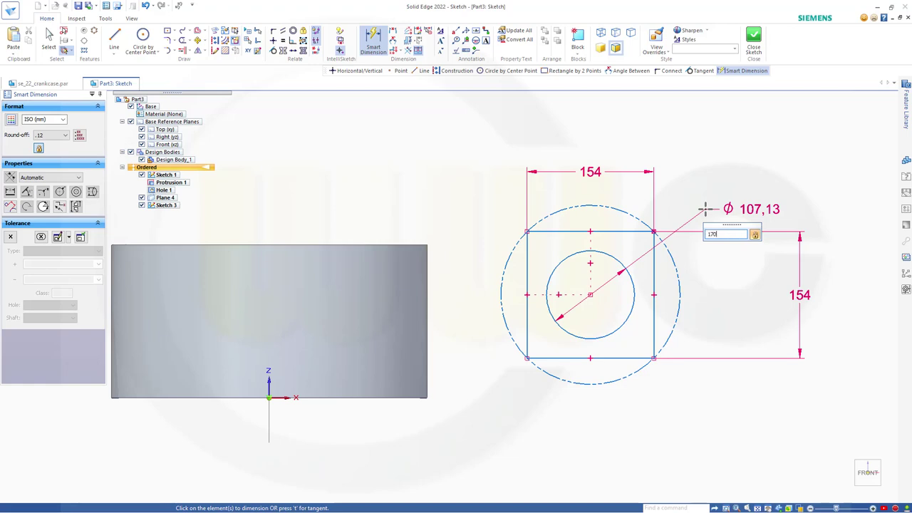
{"action": "key", "text": "Return"}
{"action": "key", "text": "Escape"}
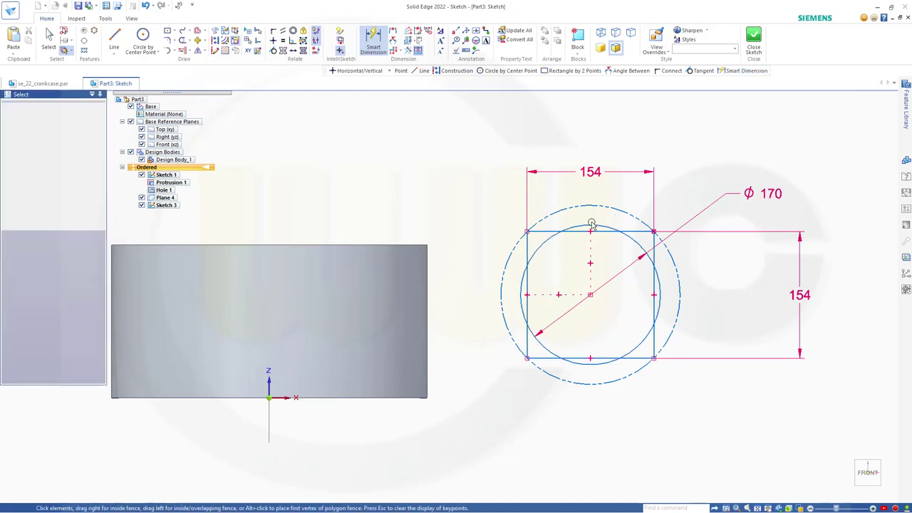
{"action": "left_click", "coordinate": [590, 226]}
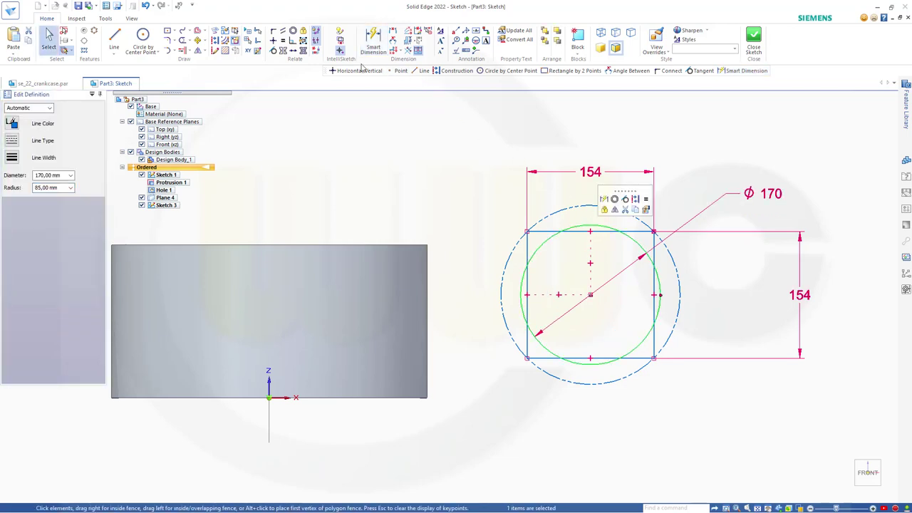
{"action": "left_click", "coordinate": [633, 199]}
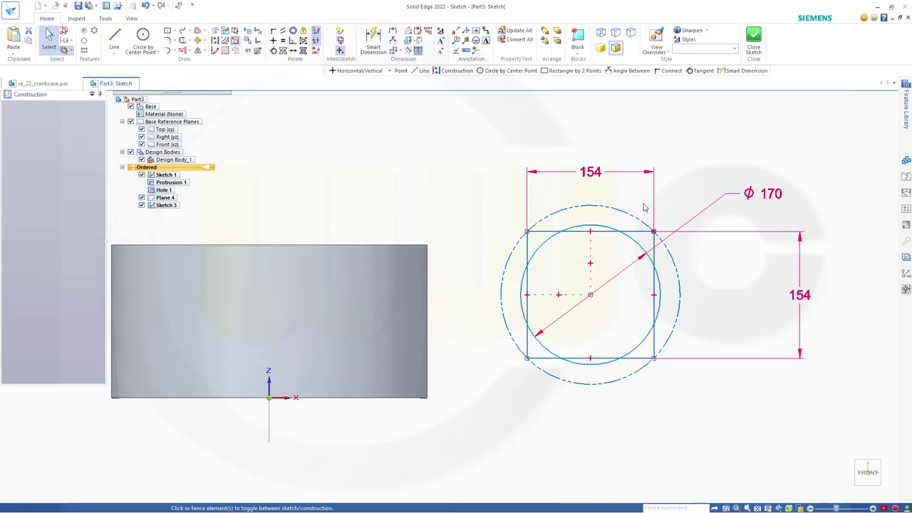
{"action": "key", "text": "Escape"}
Draw a construction line from the square's top-right corner to its centre.
{"action": "scroll", "coordinate": [647, 305], "scroll_direction": "up", "scroll_amount": 1}
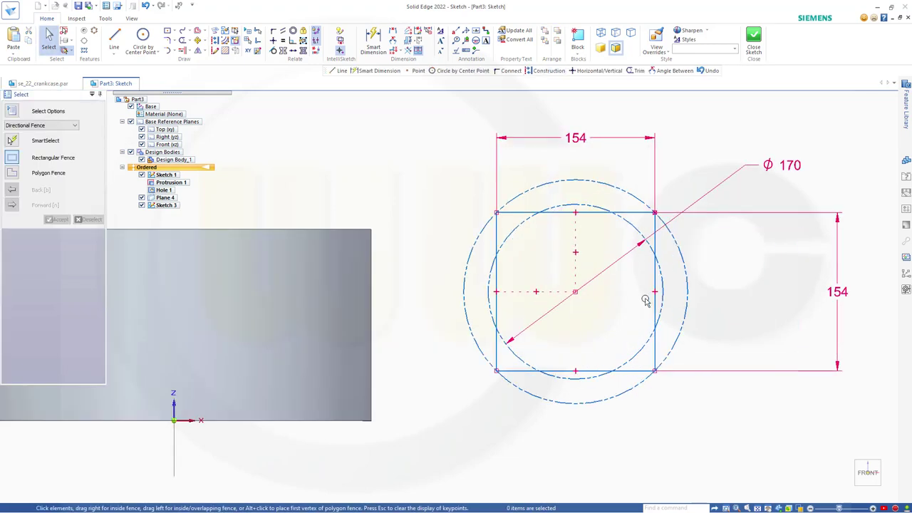
{"action": "left_click", "coordinate": [115, 37]}
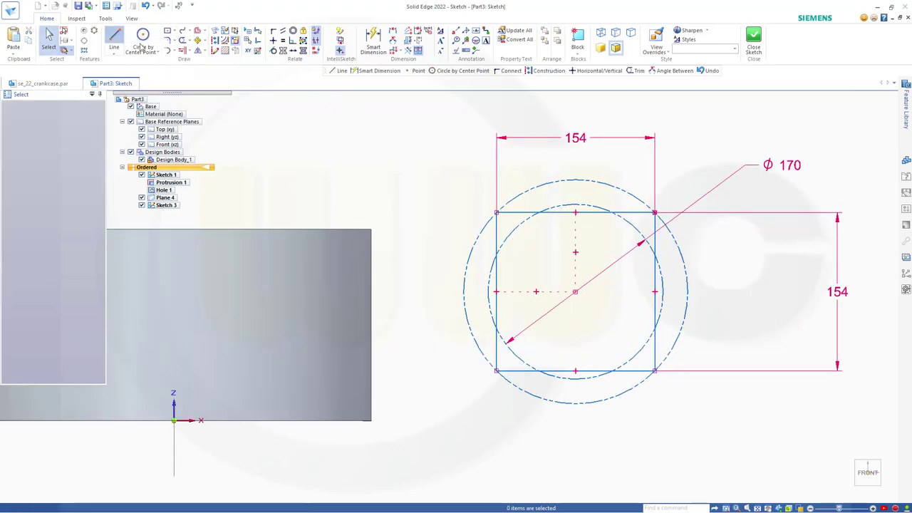
{"action": "left_click", "coordinate": [654, 212]}
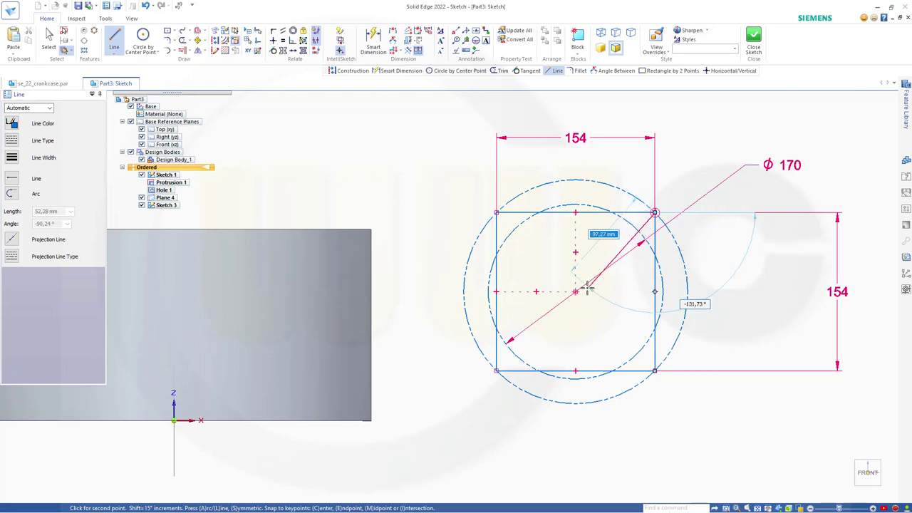
{"action": "left_click", "coordinate": [574, 291]}
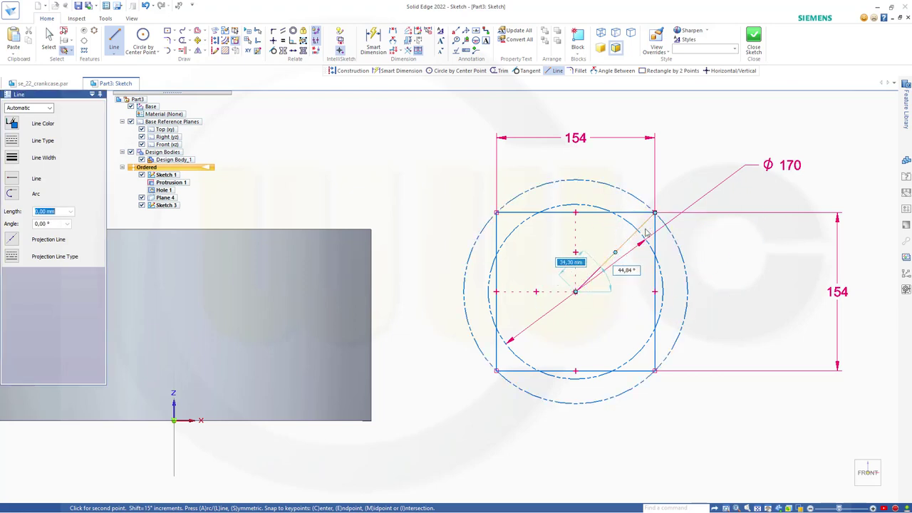
{"action": "key", "text": "Escape"}
{"action": "left_click", "coordinate": [615, 255]}
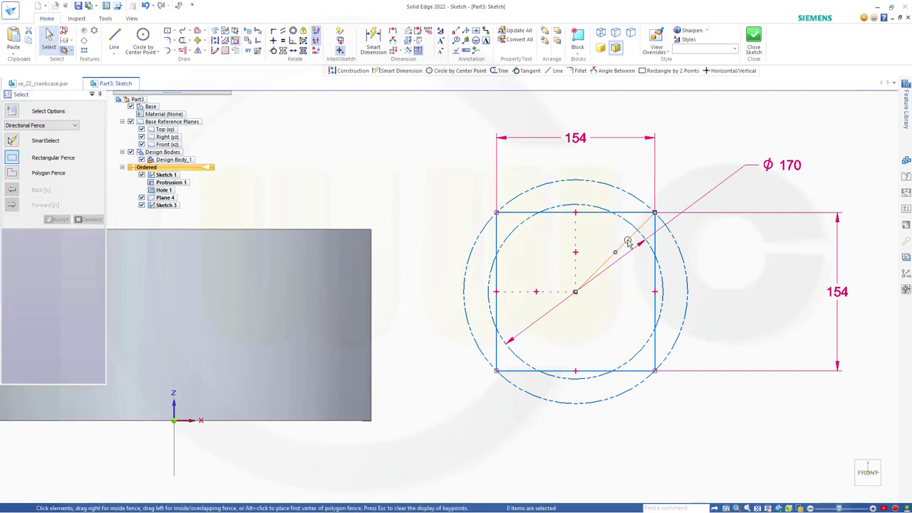
{"action": "left_click", "coordinate": [632, 235]}
{"action": "left_click", "coordinate": [670, 217]}
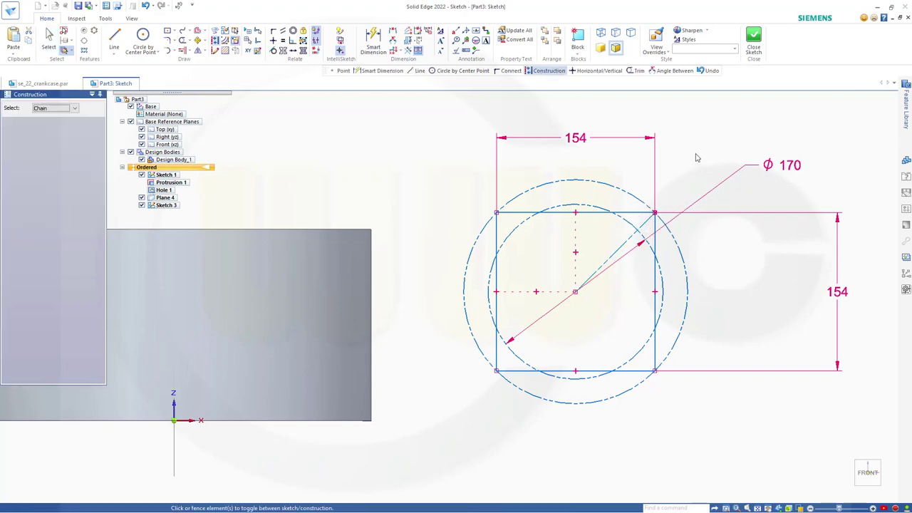
{"action": "left_click", "coordinate": [523, 212]}
{"action": "key", "text": "Escape"}
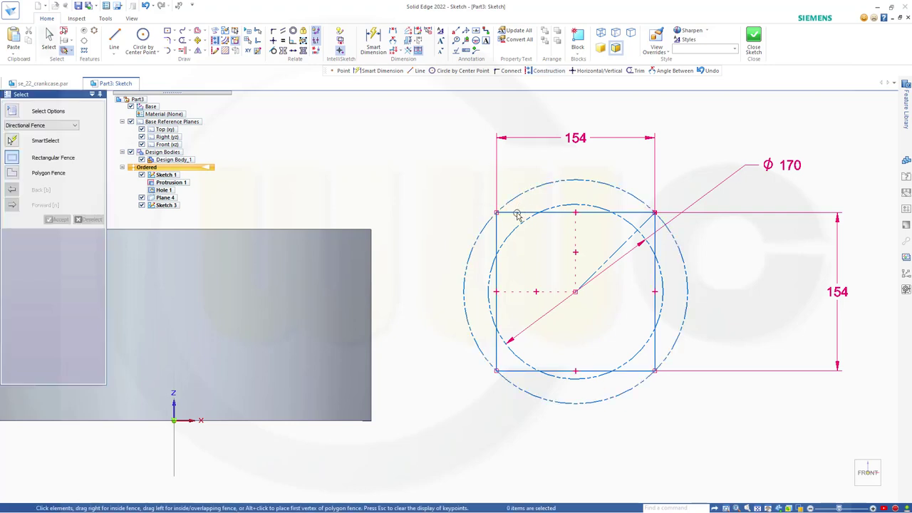
Shift the sketch left, then try connecting the line's end to the outer circle, dismissing the conflict.
{"action": "left_click_drag", "start_coordinate": [500, 213], "coordinate": [673, 261]}
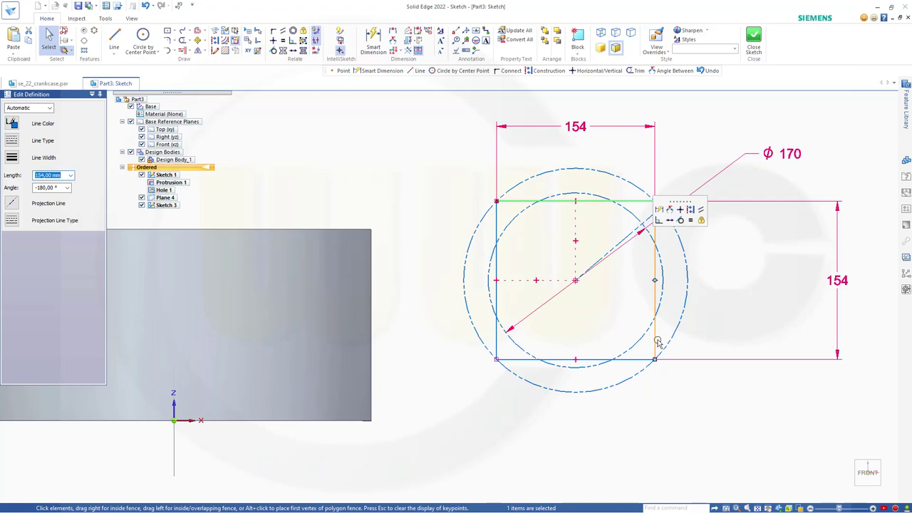
{"action": "left_click_drag", "start_coordinate": [658, 343], "coordinate": [588, 322]}
{"action": "left_click", "coordinate": [356, 151]}
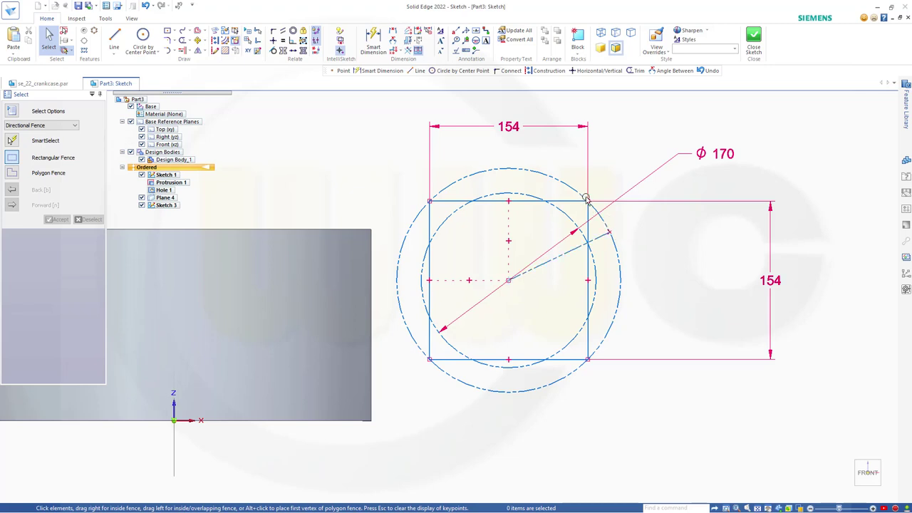
{"action": "left_click", "coordinate": [273, 32]}
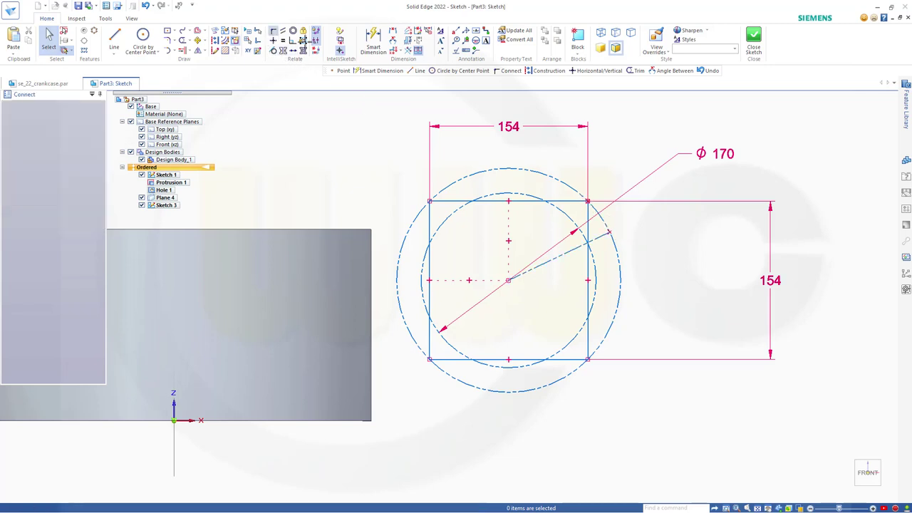
{"action": "left_click", "coordinate": [609, 231]}
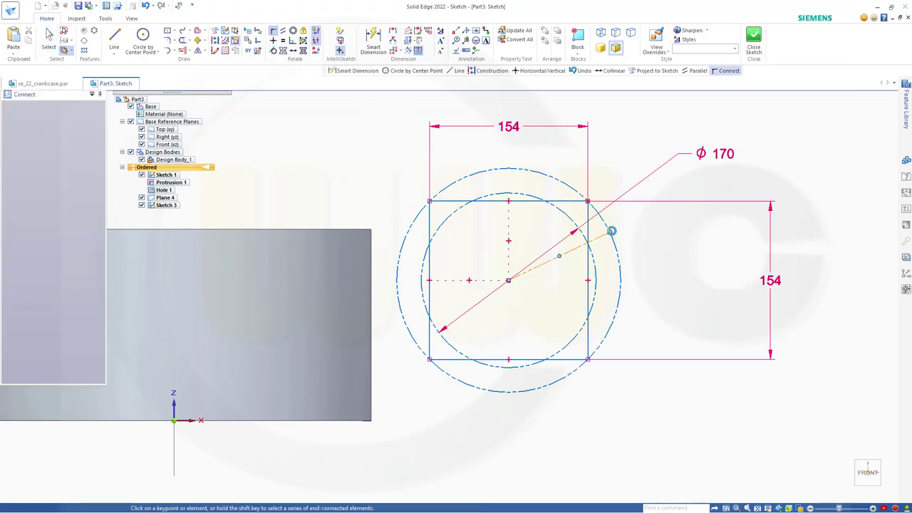
{"action": "left_click", "coordinate": [589, 202]}
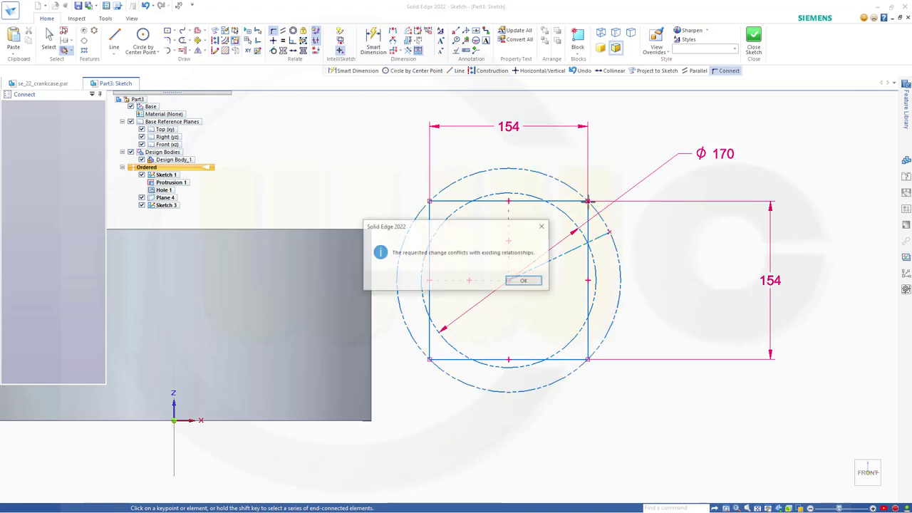
{"action": "left_click", "coordinate": [526, 282]}
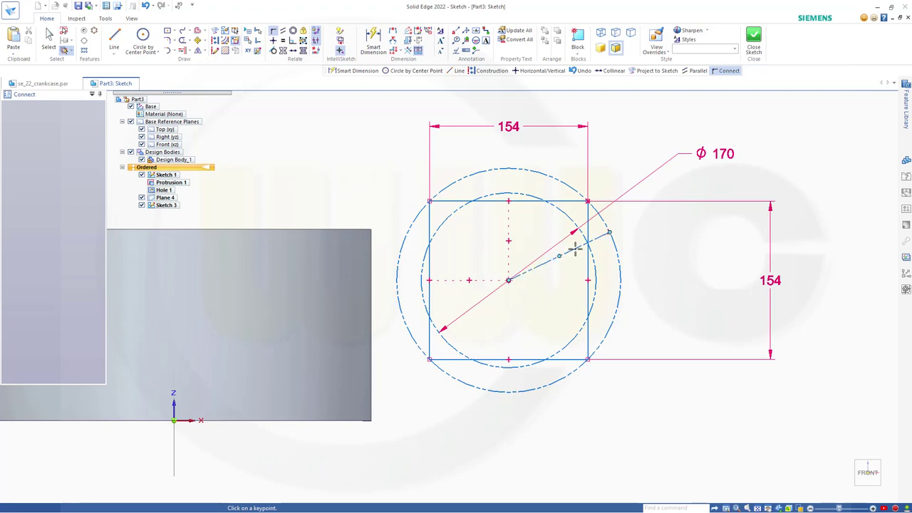
{"action": "key", "text": "Escape"}
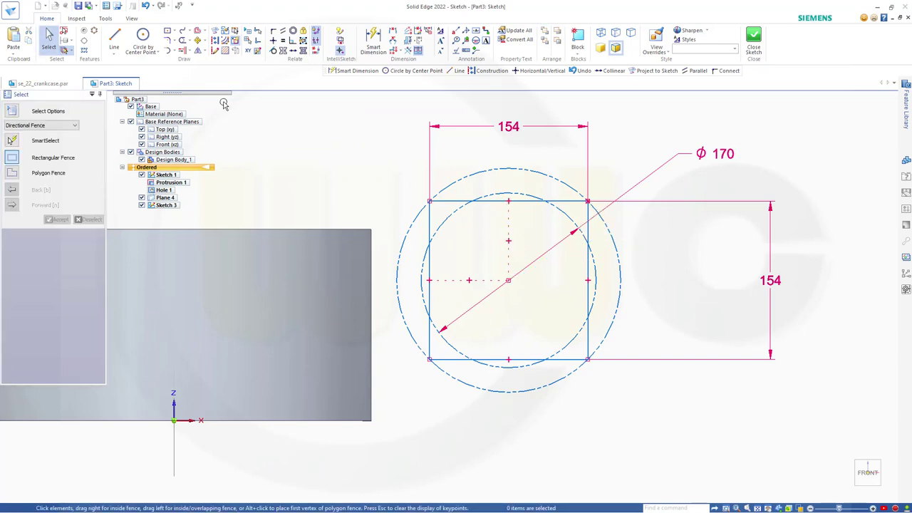
Place a sketch point at the circles' centre.
{"action": "left_click", "coordinate": [114, 57]}
{"action": "left_click", "coordinate": [127, 74]}
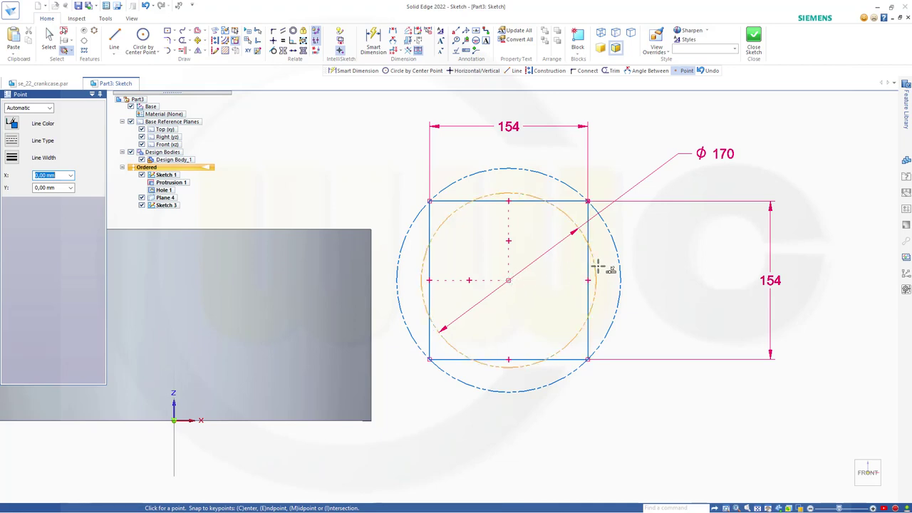
{"action": "left_click", "coordinate": [508, 280]}
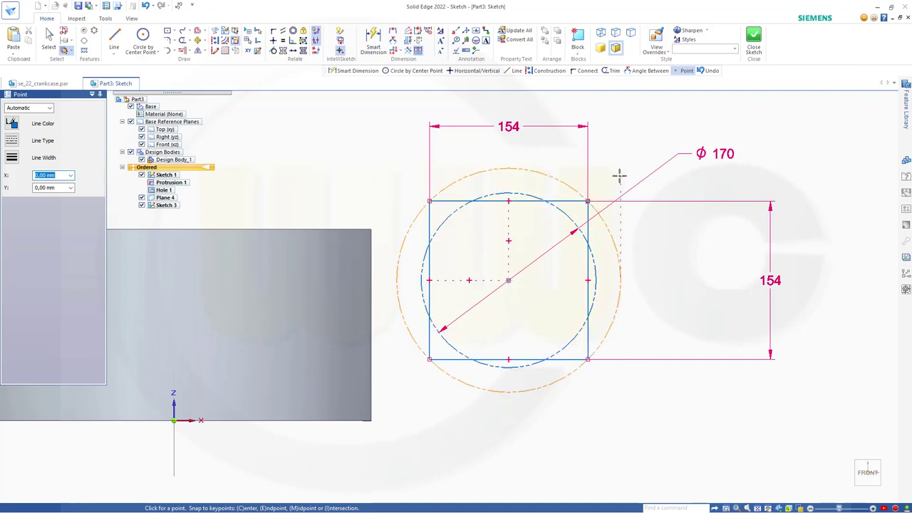
{"action": "key", "text": "Escape"}
Draw a corner-to-centre diagonal and convert it and the square to construction geometry.
{"action": "left_click", "coordinate": [114, 39]}
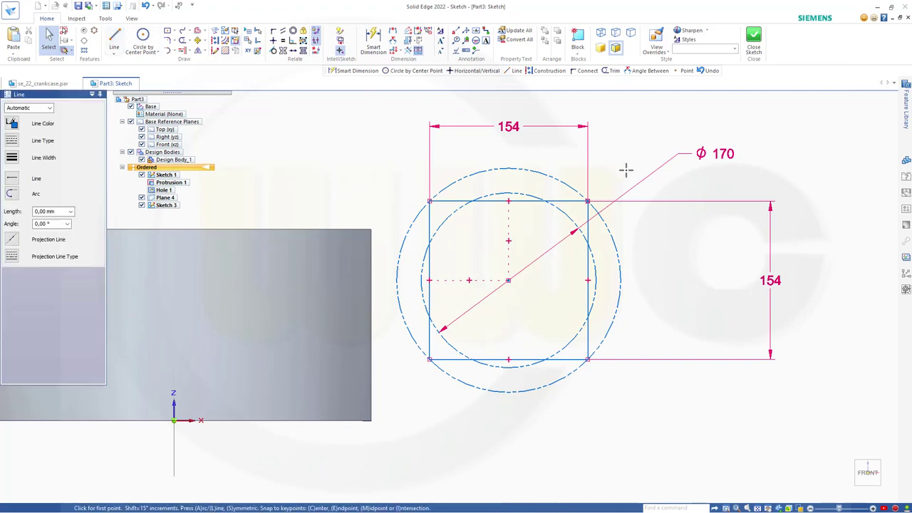
{"action": "left_click", "coordinate": [588, 202]}
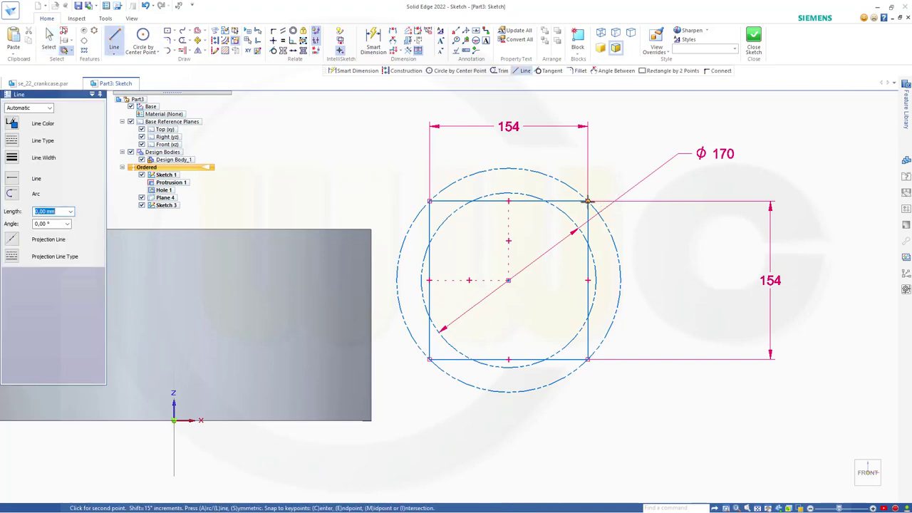
{"action": "left_click", "coordinate": [509, 281]}
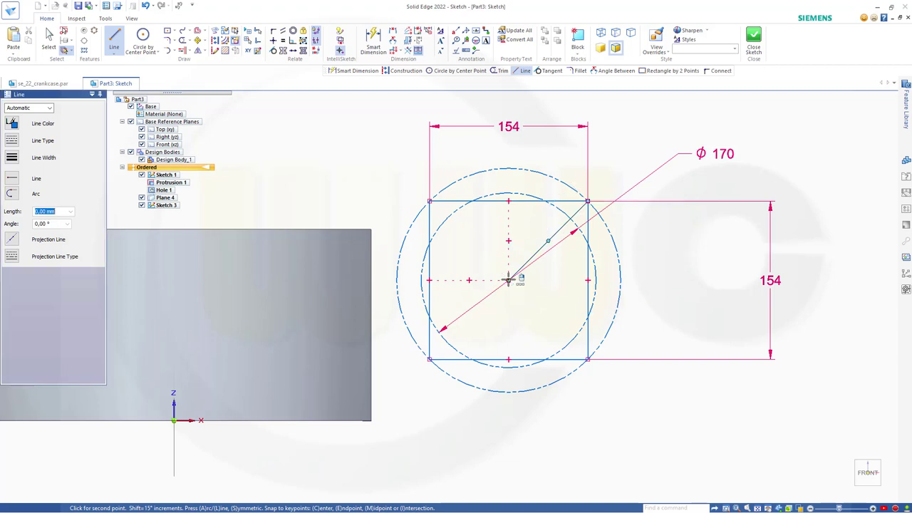
{"action": "key", "text": "Escape"}
{"action": "left_click", "coordinate": [538, 253]}
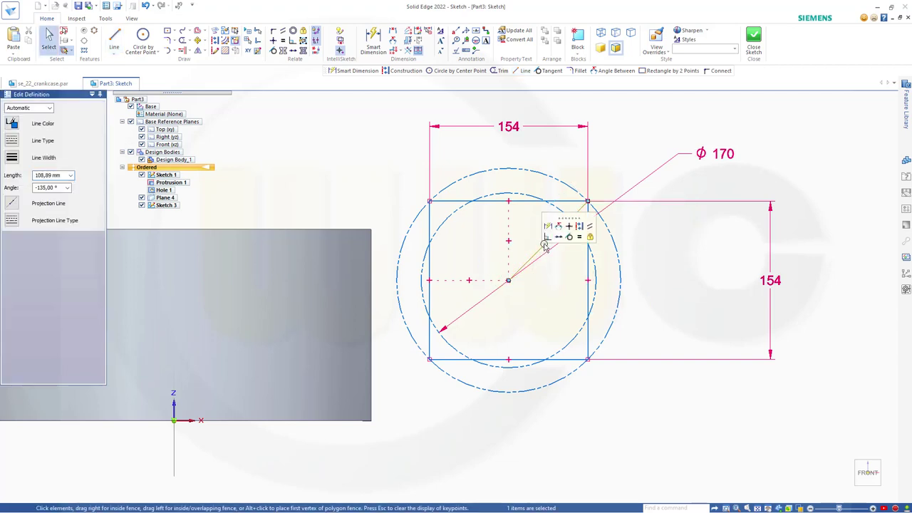
{"action": "left_click", "coordinate": [580, 226]}
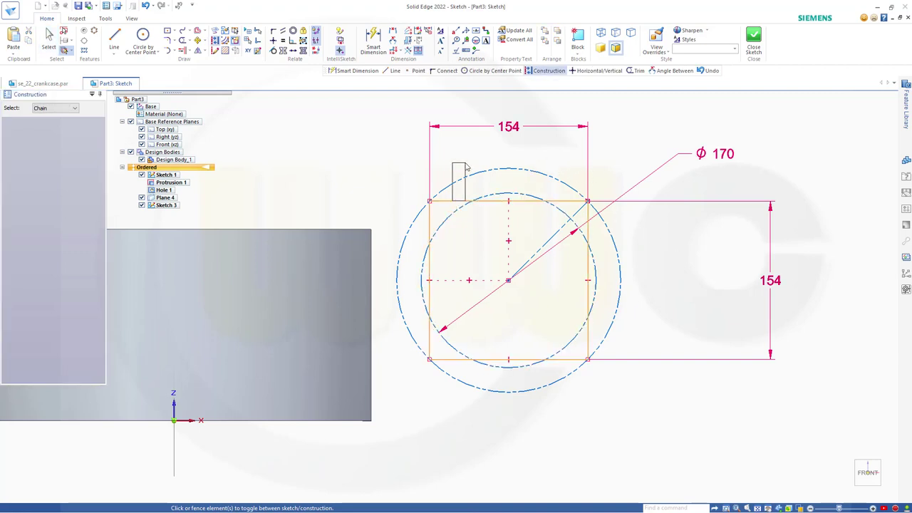
{"action": "left_click", "coordinate": [460, 201]}
{"action": "key", "text": "Escape"}
Reposition the sketch geometry and place a point where the diagonal crosses the Ø170 circle.
{"action": "left_click", "coordinate": [458, 202]}
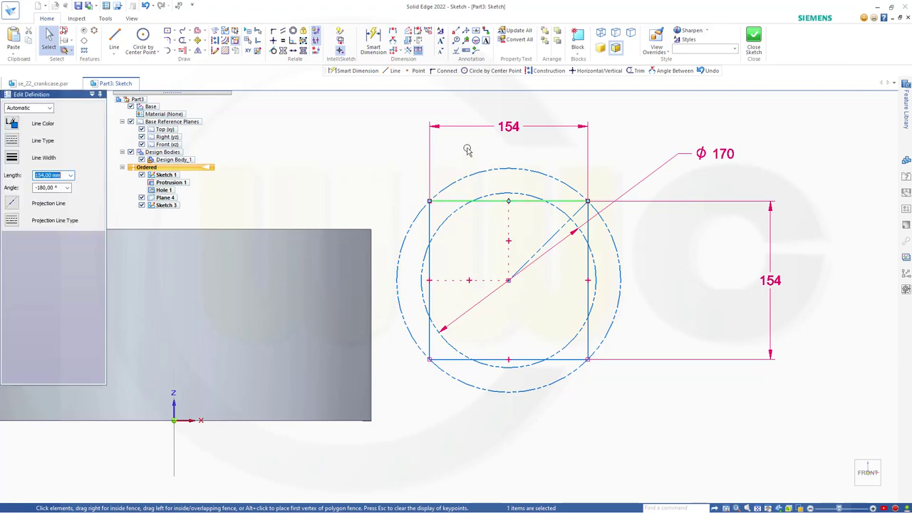
{"action": "left_click_drag", "start_coordinate": [467, 201], "coordinate": [468, 162]}
{"action": "left_click", "coordinate": [704, 230]}
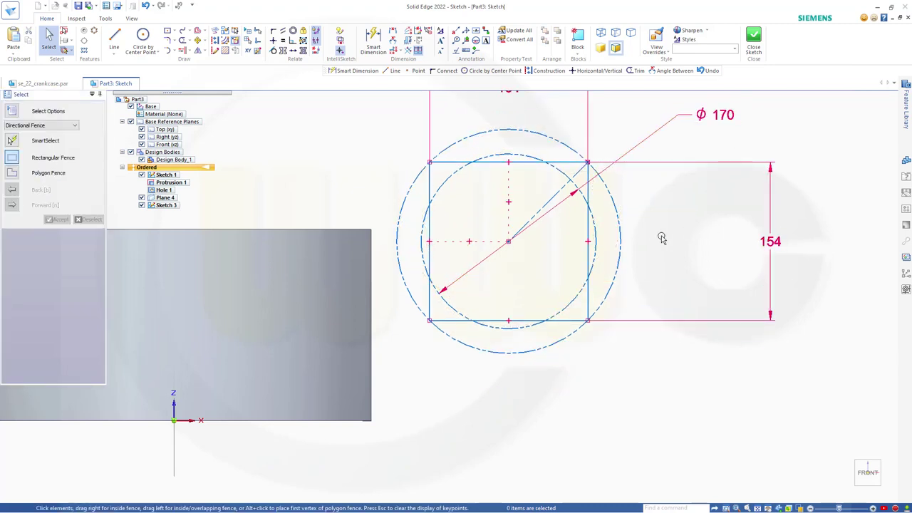
{"action": "mouse_move", "coordinate": [589, 251]}
{"action": "left_mouse_down"}
{"action": "mouse_move", "coordinate": [703, 265]}
{"action": "mouse_move", "coordinate": [638, 257]}
{"action": "left_mouse_up"}
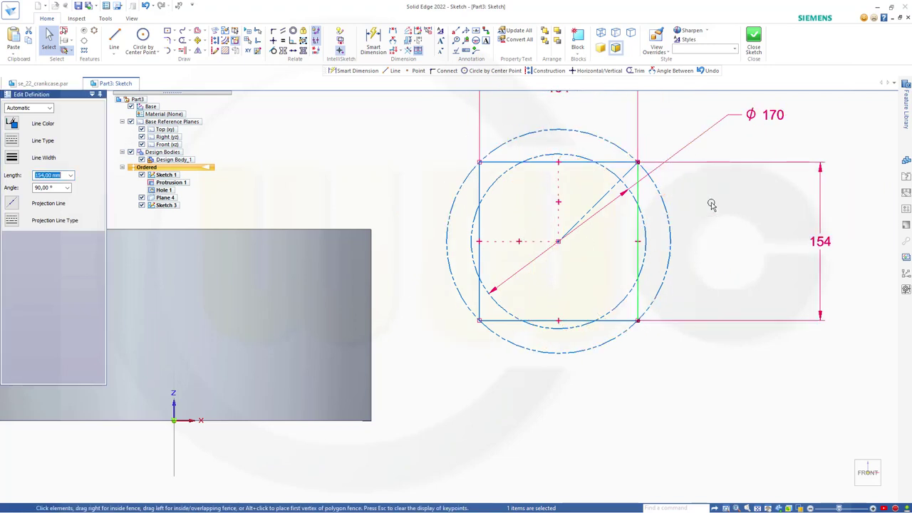
{"action": "left_click", "coordinate": [706, 201]}
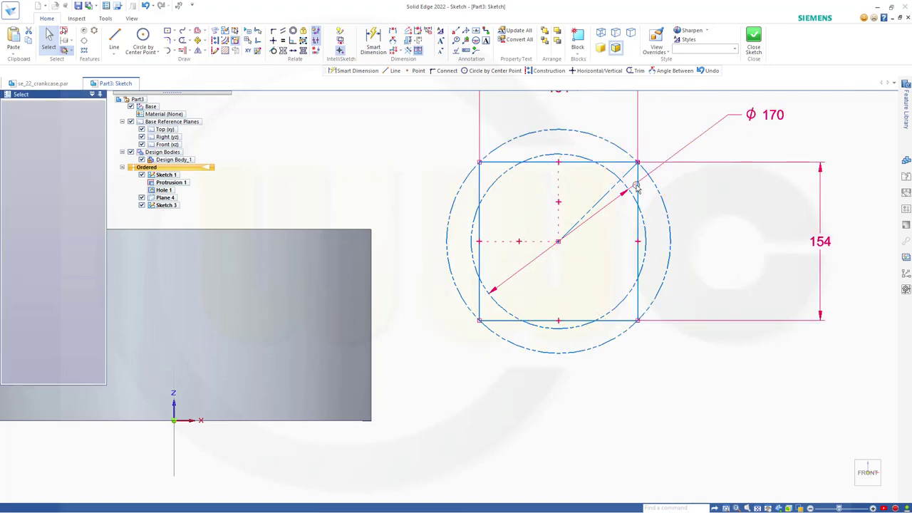
{"action": "left_click", "coordinate": [114, 51]}
{"action": "left_click", "coordinate": [127, 73]}
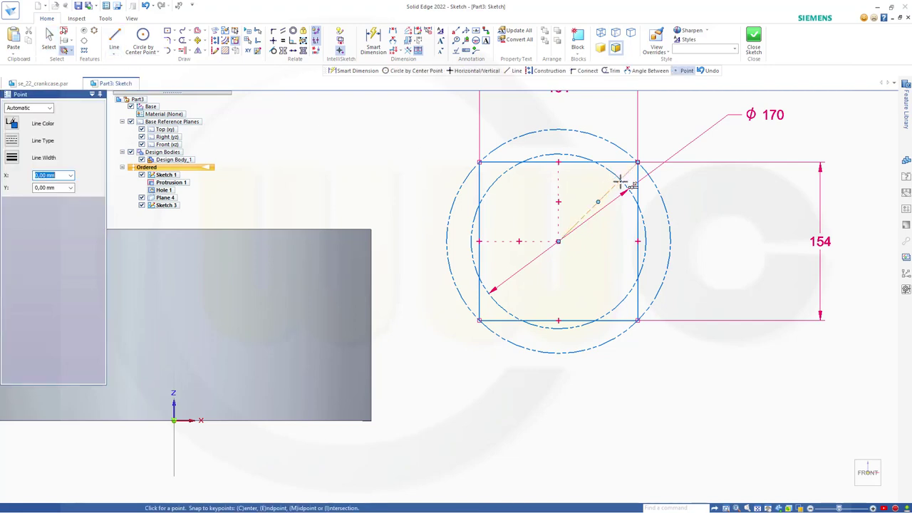
{"action": "scroll", "coordinate": [620, 181], "scroll_direction": "up", "scroll_amount": 5}
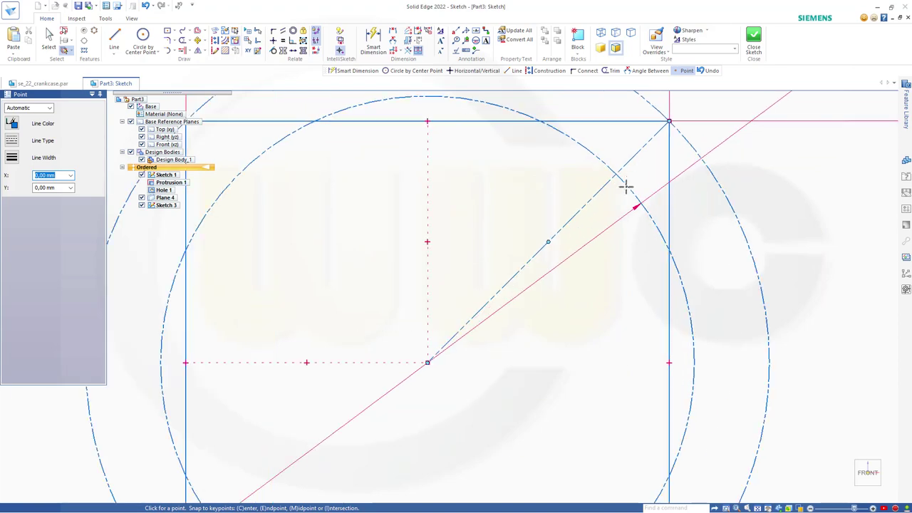
{"action": "left_click", "coordinate": [614, 175]}
{"action": "scroll", "coordinate": [807, 251], "scroll_direction": "down", "scroll_amount": 5}
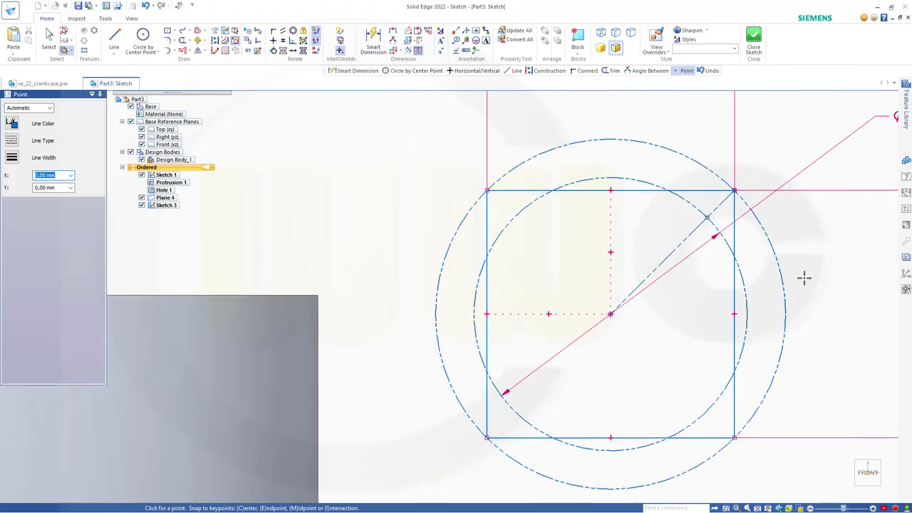
{"action": "key", "text": "Escape"}
{"action": "scroll", "coordinate": [630, 310], "scroll_direction": "down", "scroll_amount": 2}
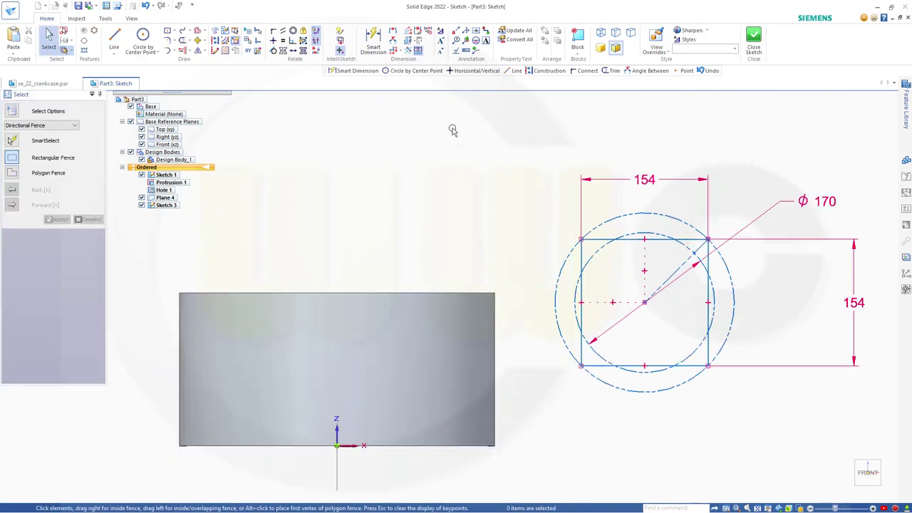
Dimension the circle centre 103 mm above the origin at the body's bottom edge.
{"action": "left_click", "coordinate": [384, 51]}
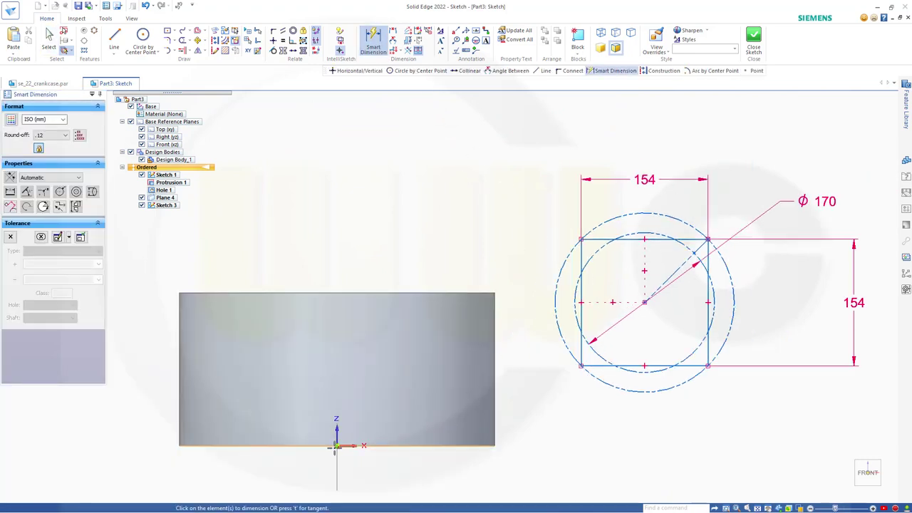
{"action": "left_click", "coordinate": [342, 445]}
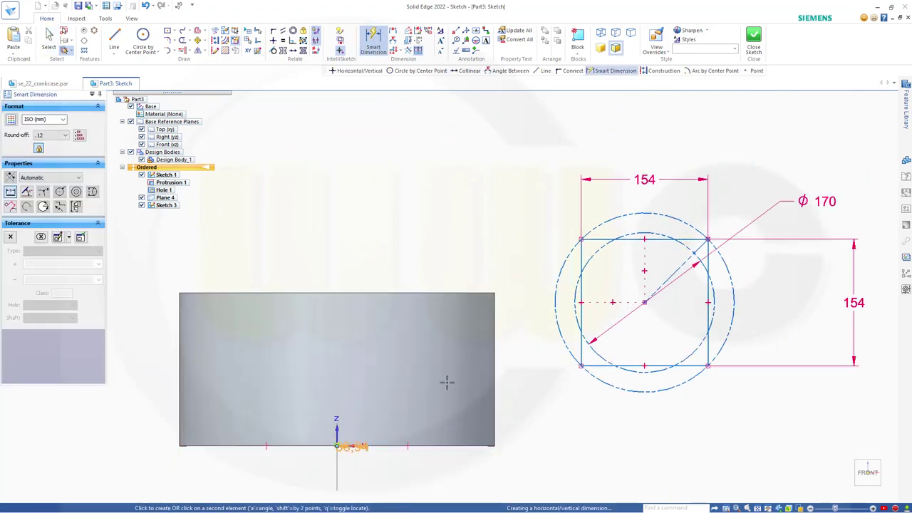
{"action": "left_click", "coordinate": [644, 303]}
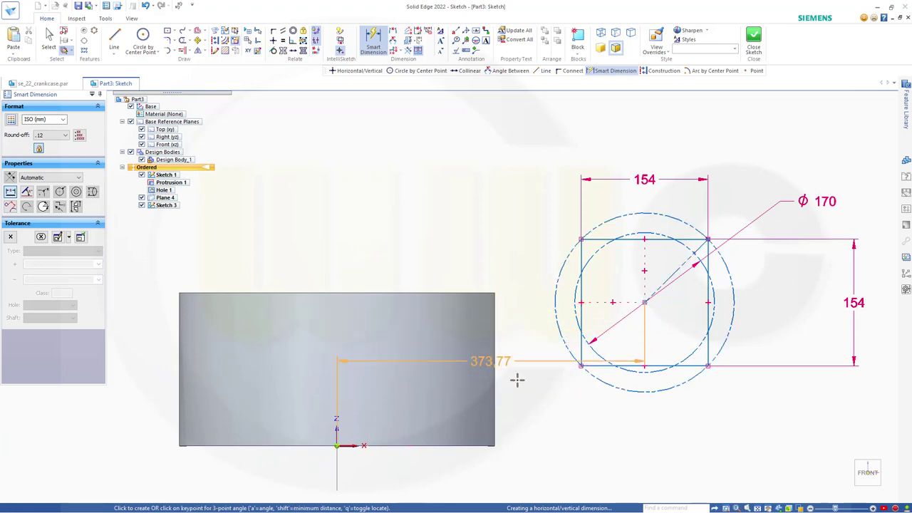
{"action": "left_click", "coordinate": [738, 394]}
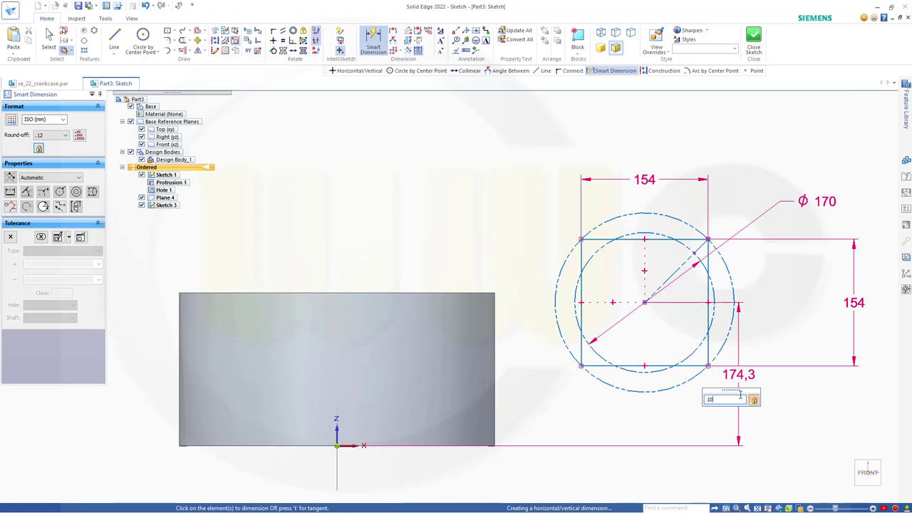
{"action": "type", "text": "103"}
{"action": "key", "text": "Return"}
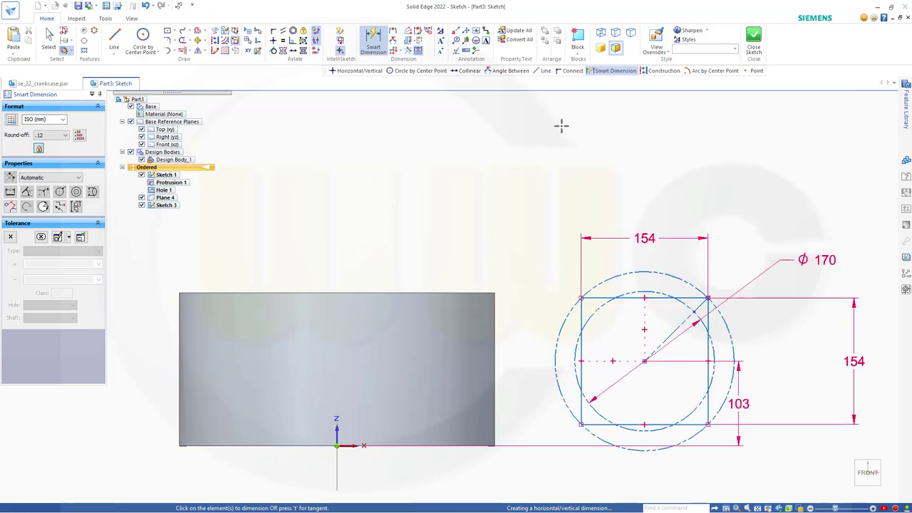
{"action": "key", "text": "Escape"}
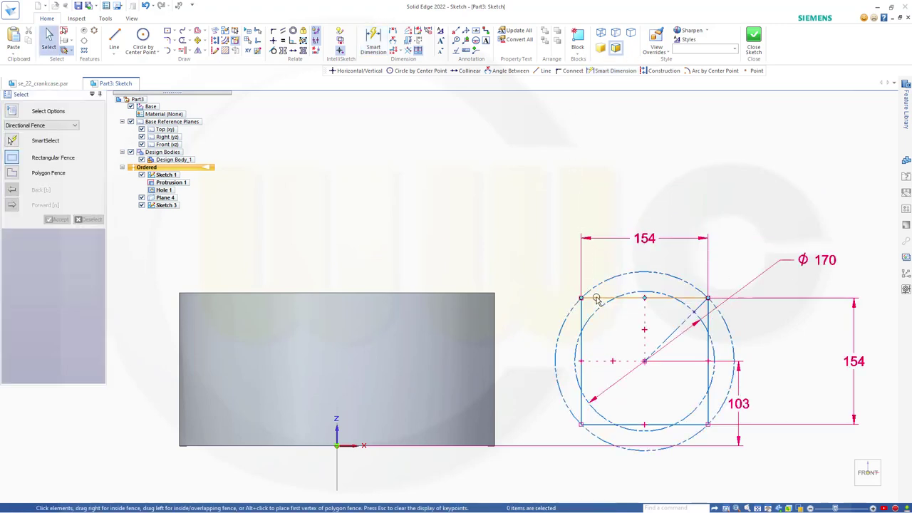
Drag the square sketch left so it sits over the cylinder body.
{"action": "left_click", "coordinate": [598, 299]}
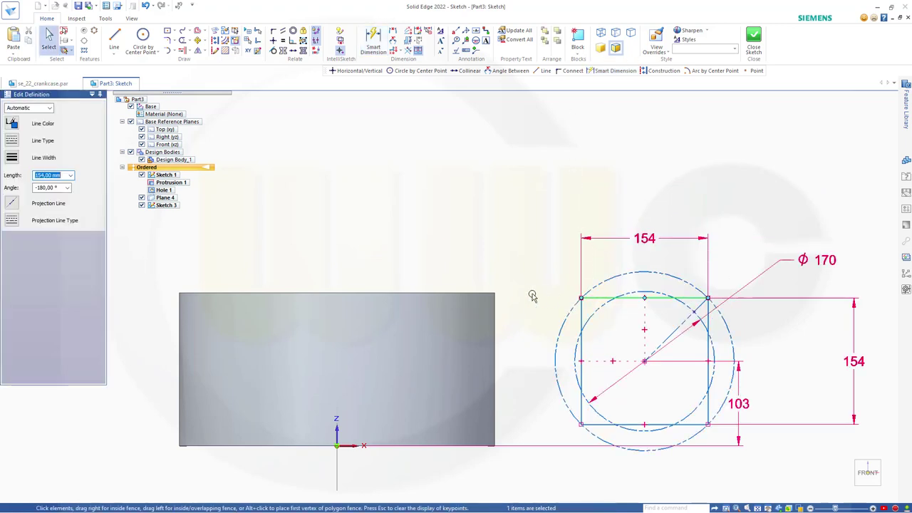
{"action": "left_click", "coordinate": [581, 311]}
{"action": "left_click_drag", "start_coordinate": [508, 308], "coordinate": [294, 307]}
{"action": "left_click", "coordinate": [301, 217]}
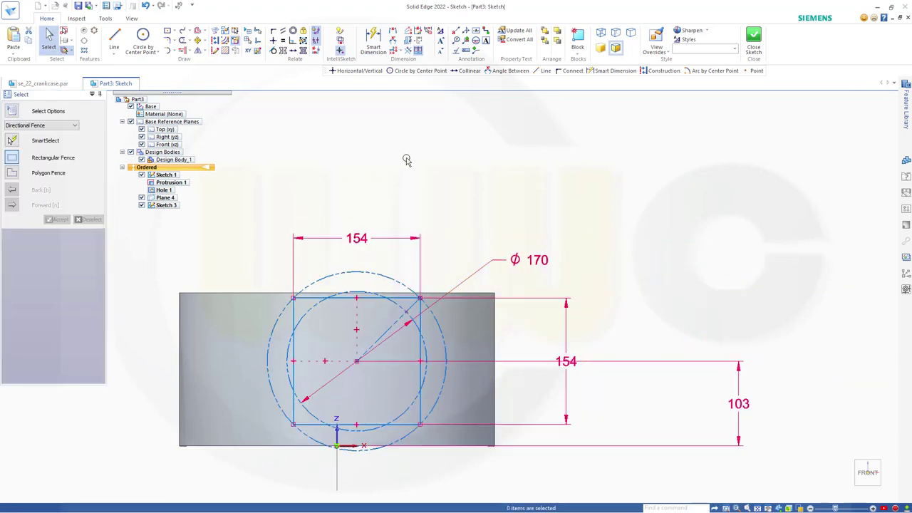
Try aligning the sketch's centre with the origin using horizontal/vertical alignment, then cancel.
{"action": "left_click", "coordinate": [273, 41]}
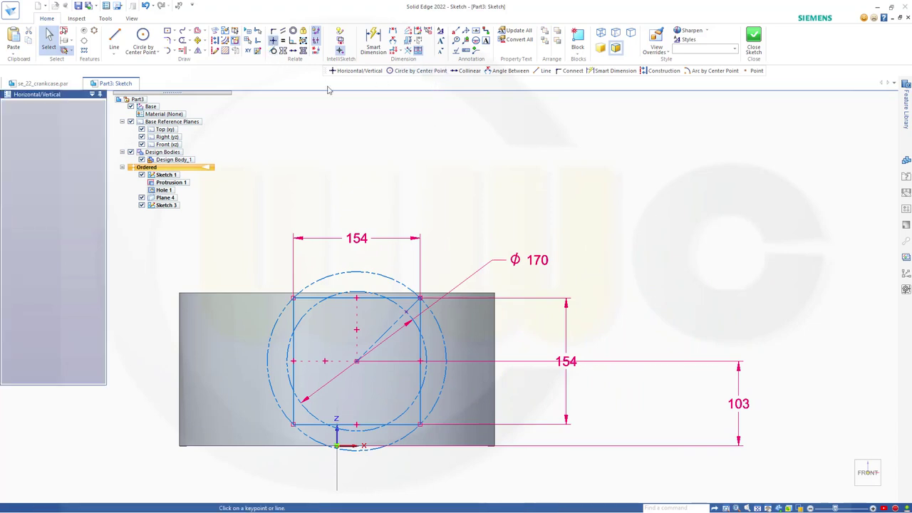
{"action": "left_click", "coordinate": [356, 361]}
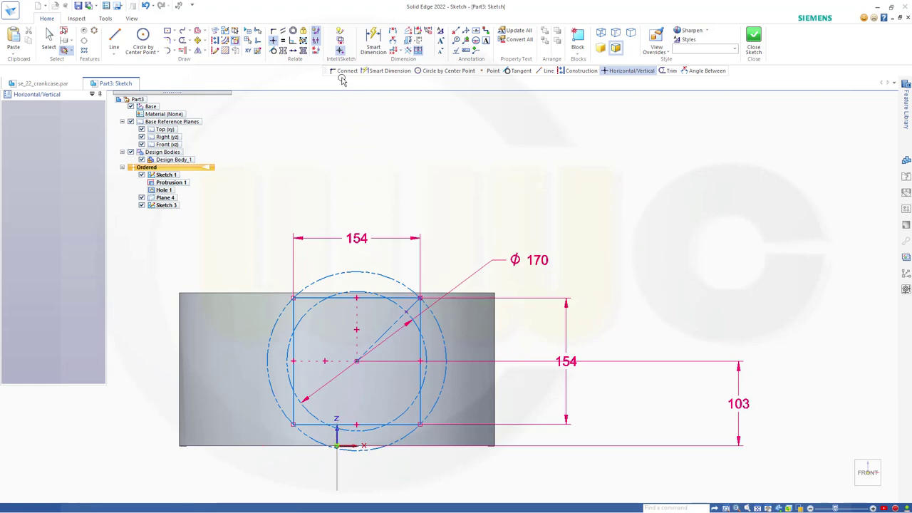
{"action": "key", "text": "Escape"}
{"action": "left_click", "coordinate": [273, 41]}
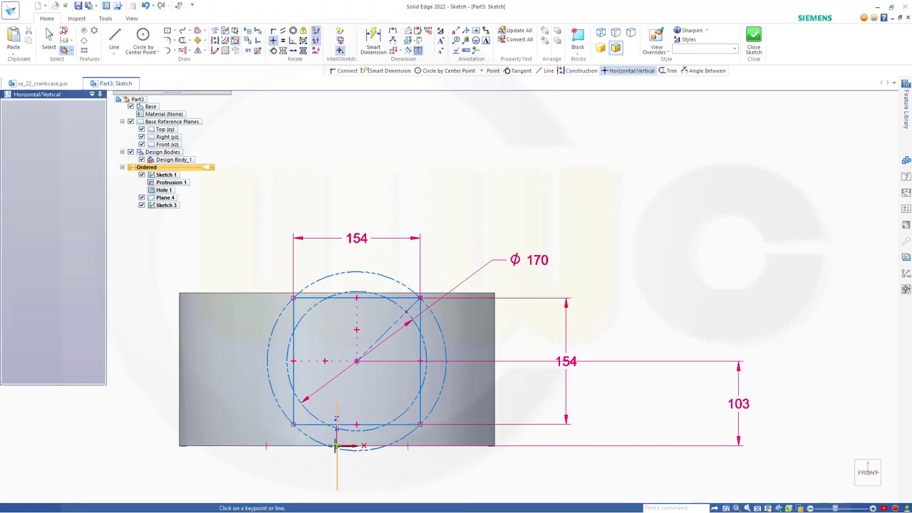
{"action": "right_click", "coordinate": [336, 446]}
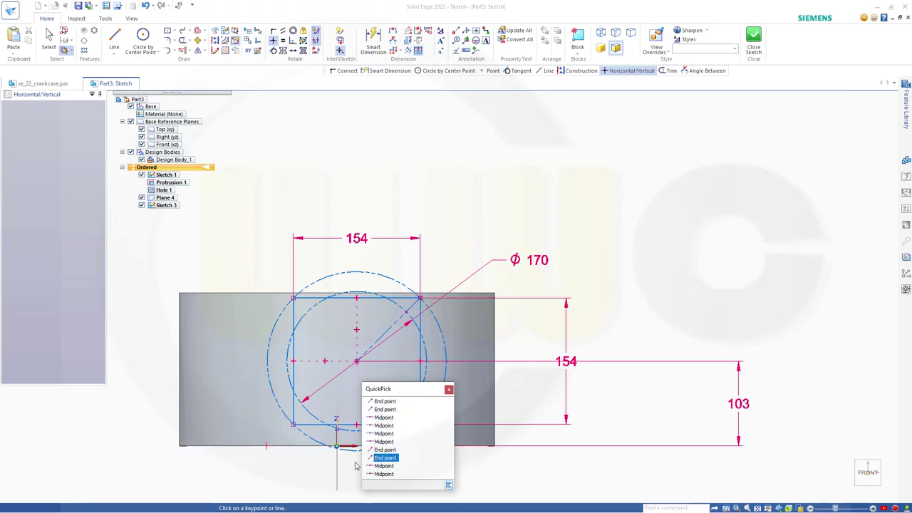
{"action": "key", "text": "Escape"}
{"action": "key", "text": "Escape"}
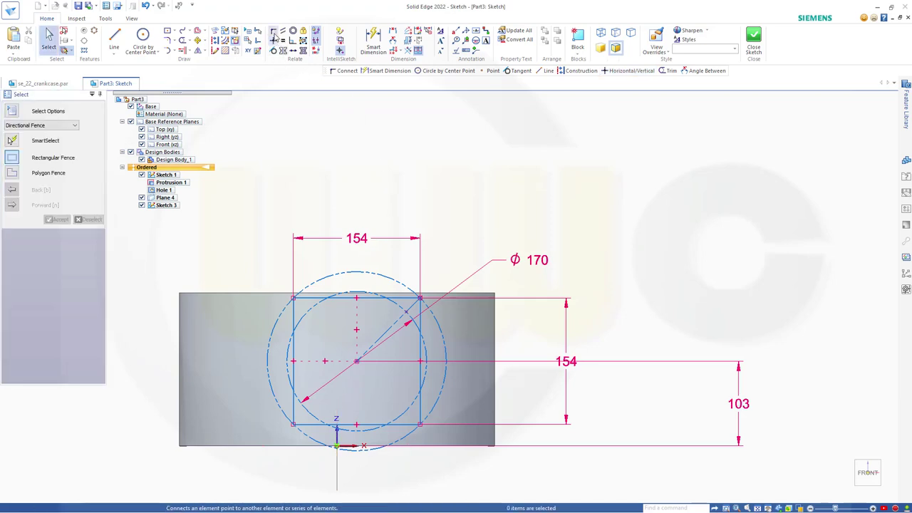
Connect the circle centre to the vertical axis and close the sketch.
{"action": "left_click", "coordinate": [273, 32]}
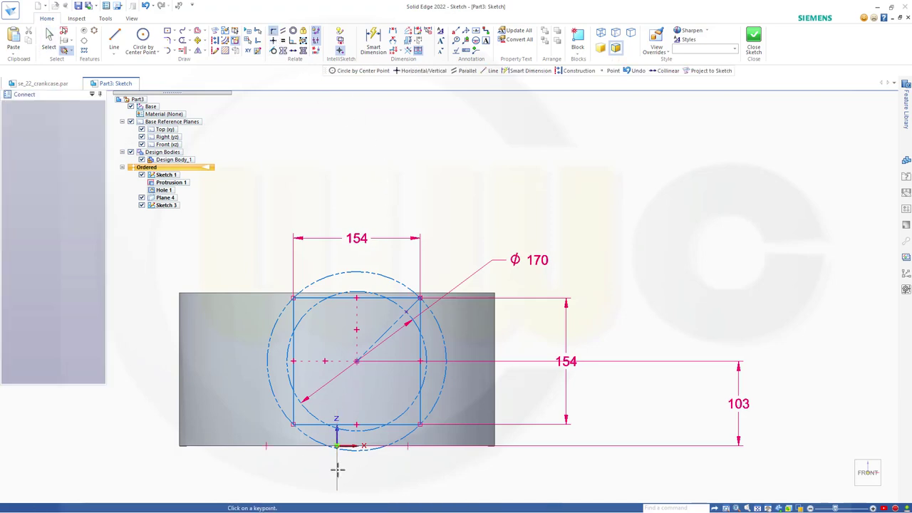
{"action": "left_click", "coordinate": [356, 361]}
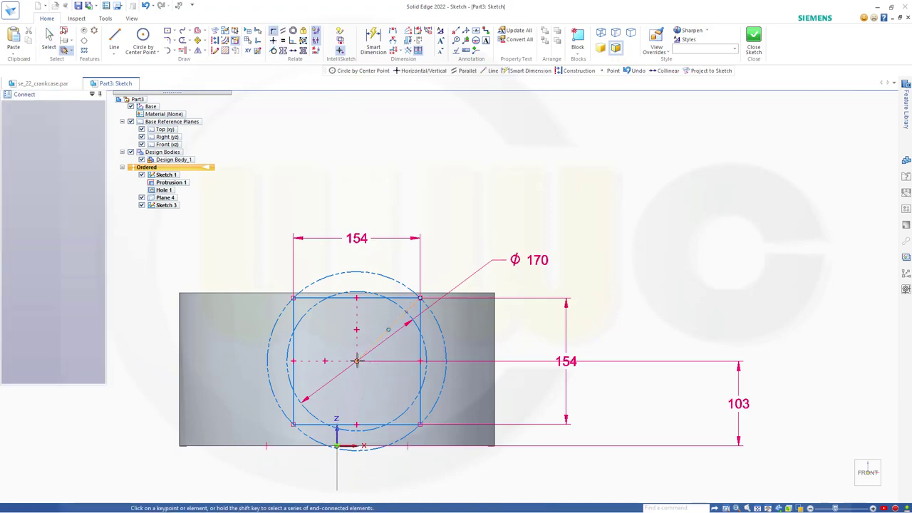
{"action": "left_click", "coordinate": [337, 467]}
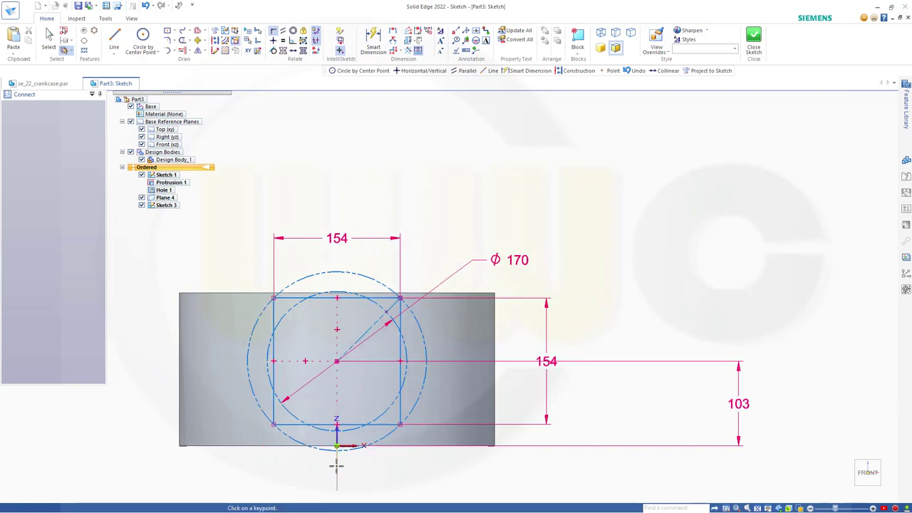
{"action": "key", "text": "Escape"}
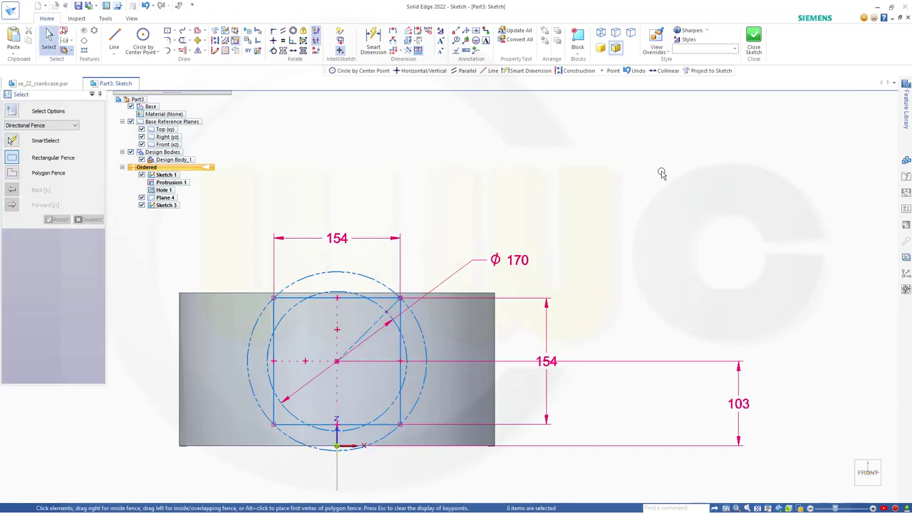
{"action": "left_click", "coordinate": [758, 45]}
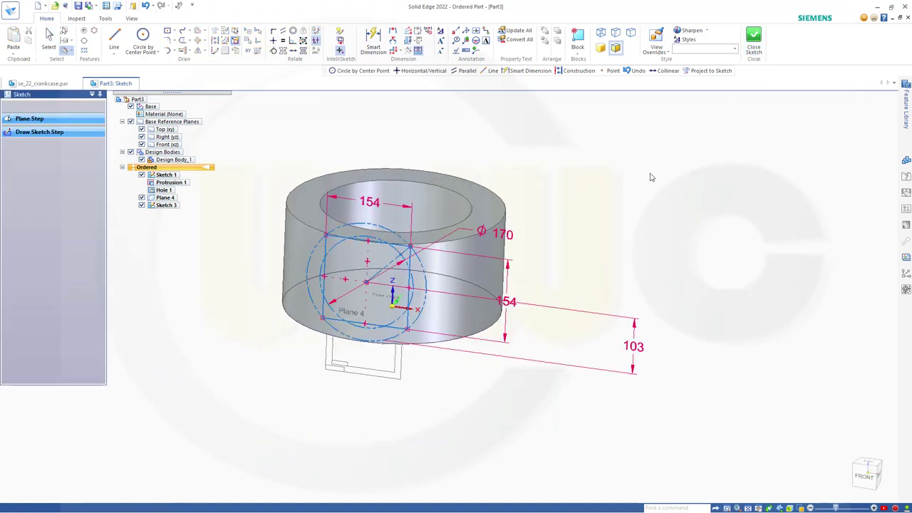
Cut the square profile 100 mm deep into the ring as Cutout 1.
{"action": "left_click", "coordinate": [86, 107]}
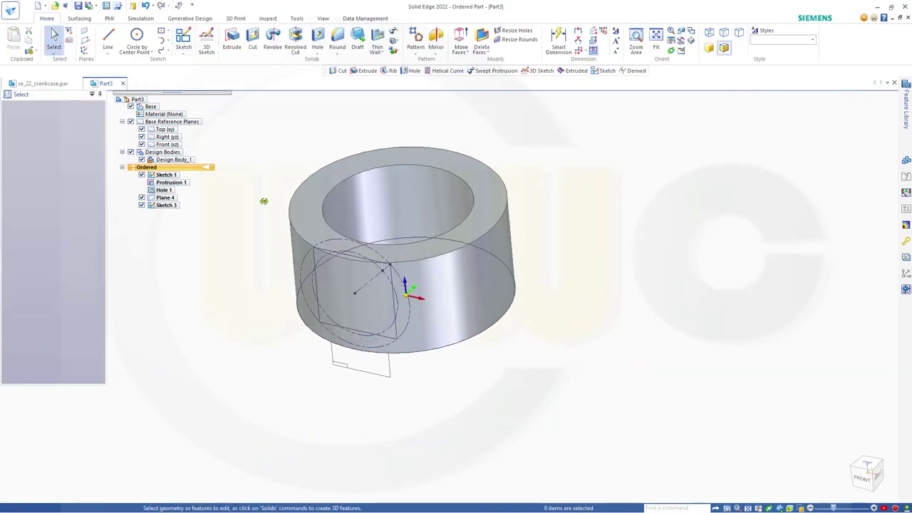
{"action": "left_click", "coordinate": [252, 41]}
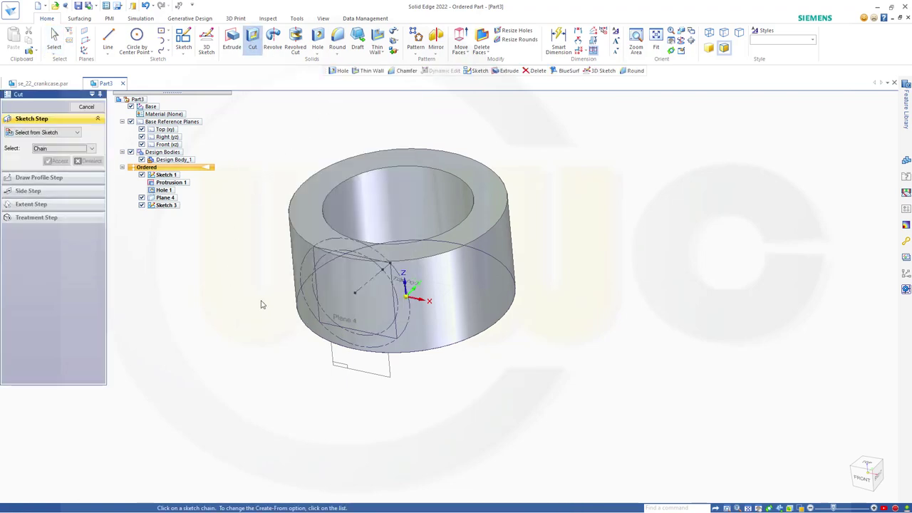
{"action": "left_click", "coordinate": [316, 289]}
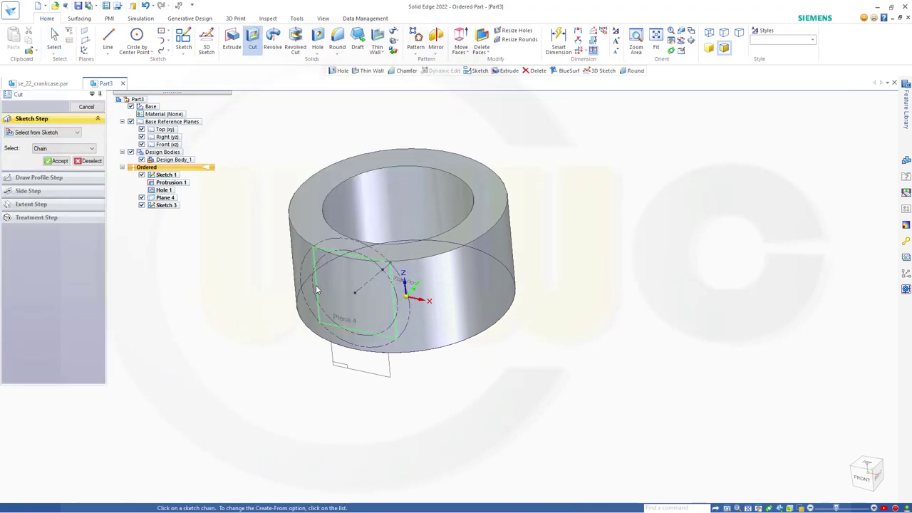
{"action": "left_click", "coordinate": [56, 160]}
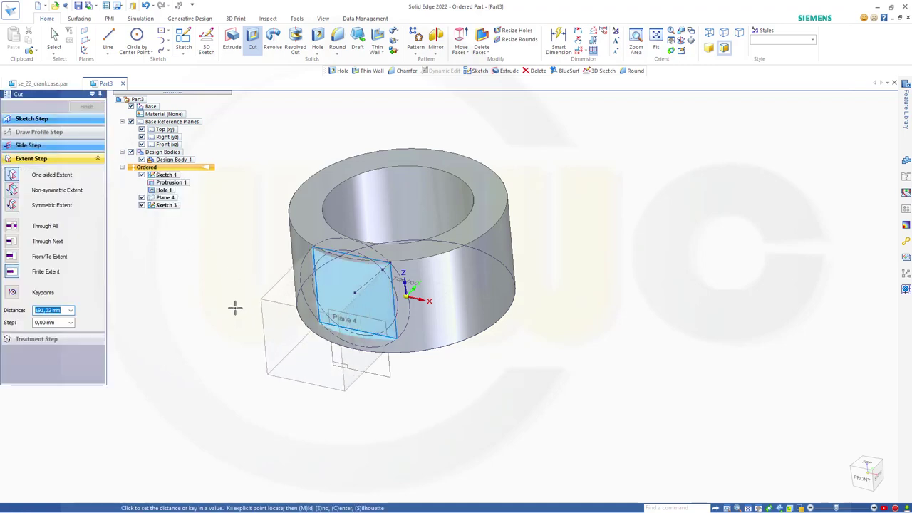
{"action": "type", "text": "100"}
{"action": "key", "text": "Tab"}
{"action": "key", "text": "Return"}
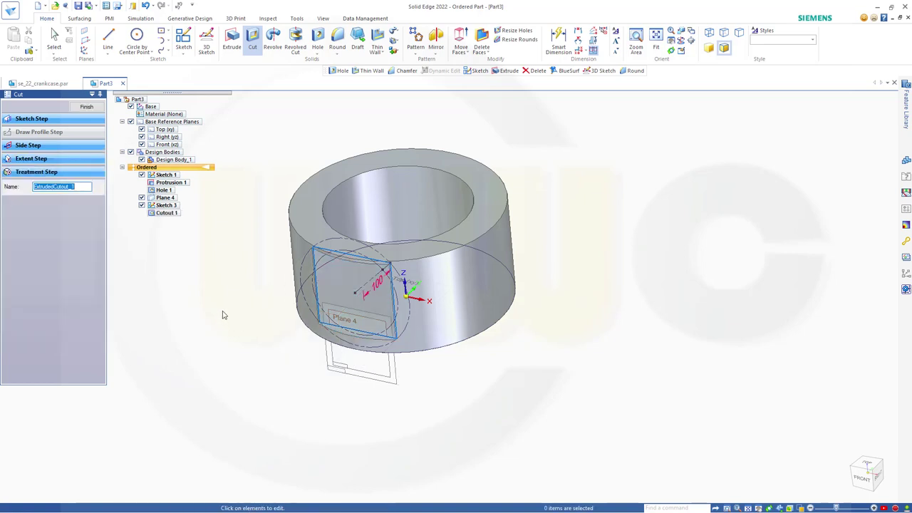
{"action": "left_click", "coordinate": [86, 106]}
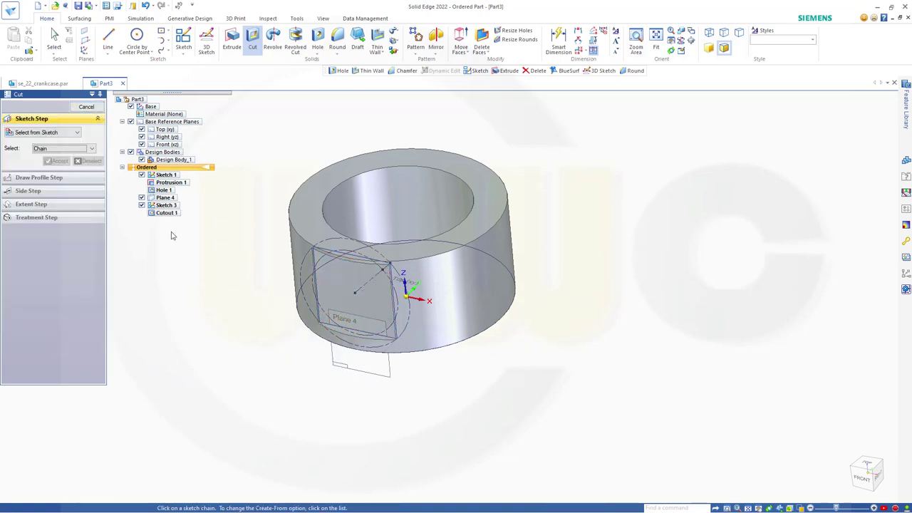
{"action": "left_click", "coordinate": [86, 106]}
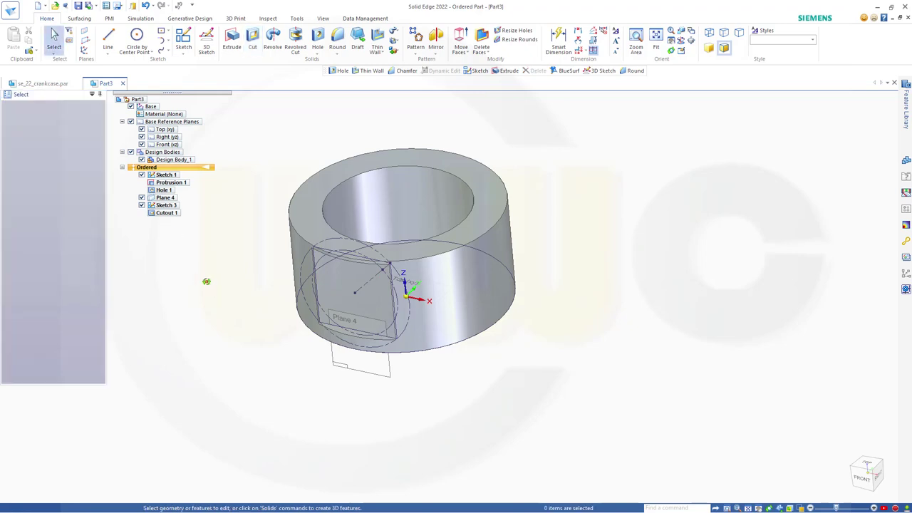
Start a hole on the cutout's flat face, centred at the sketch centre.
{"action": "middle_click_drag", "start_coordinate": [206, 280], "coordinate": [244, 280]}
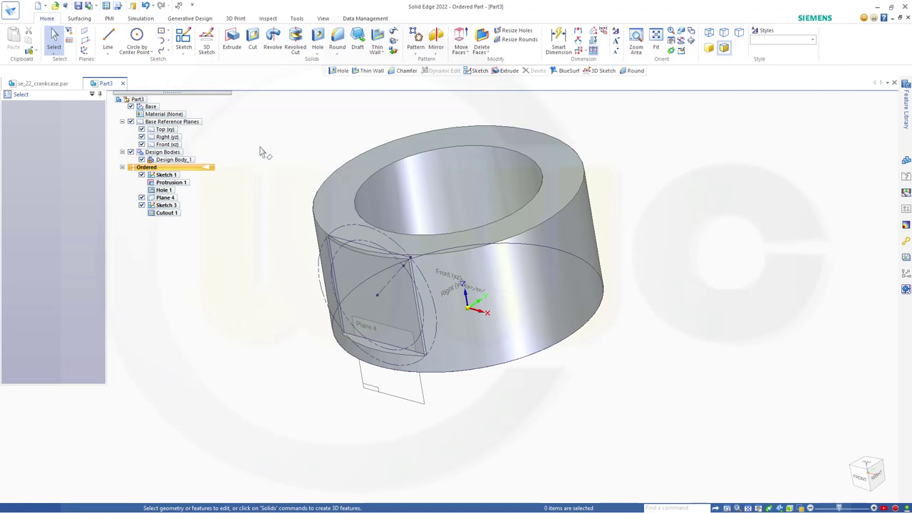
{"action": "left_click", "coordinate": [318, 37]}
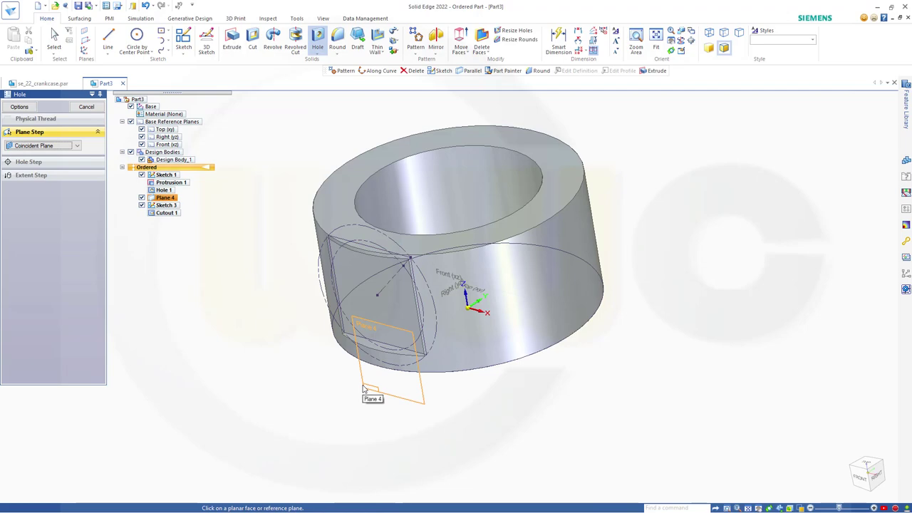
{"action": "left_click", "coordinate": [370, 295]}
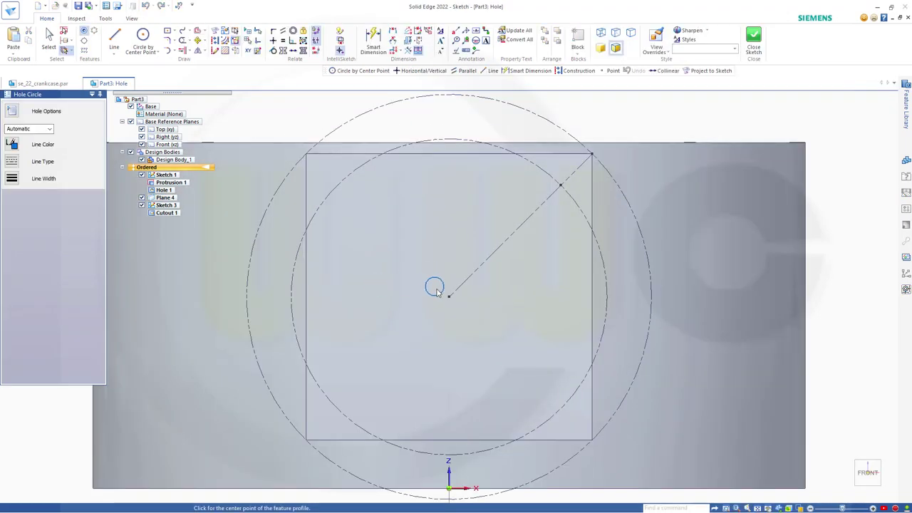
{"action": "left_click", "coordinate": [449, 297]}
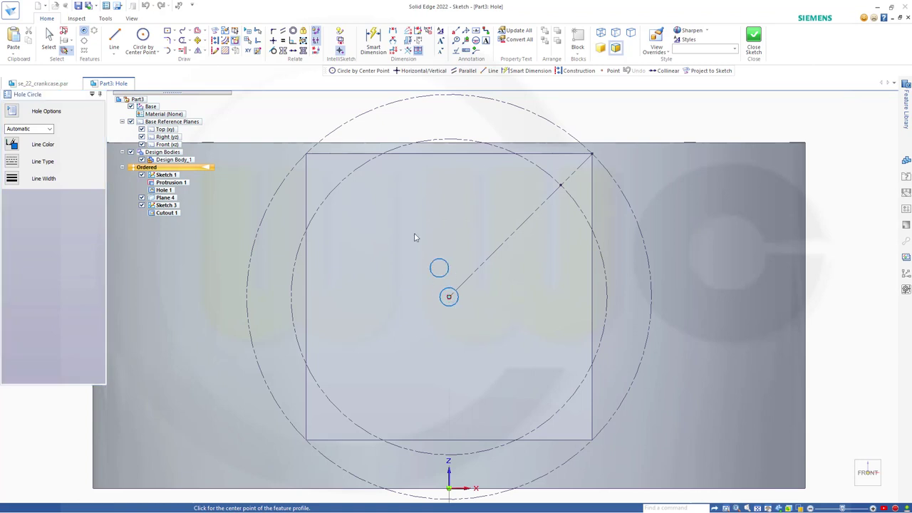
Make the hole a 136 mm diameter blind bore, 100 mm deep, as Hole 2.
{"action": "left_click", "coordinate": [13, 111]}
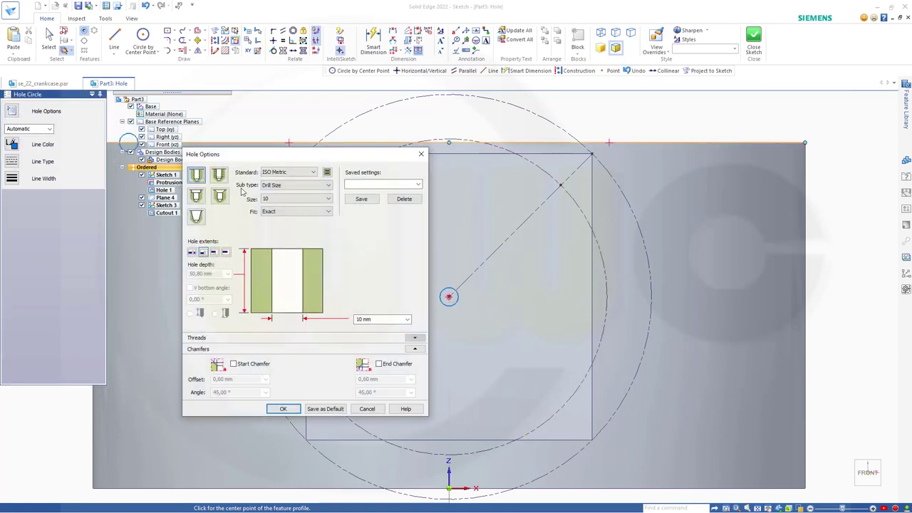
{"action": "double_click", "coordinate": [363, 319]}
{"action": "type", "text": "136"}
{"action": "left_click", "coordinate": [225, 252]}
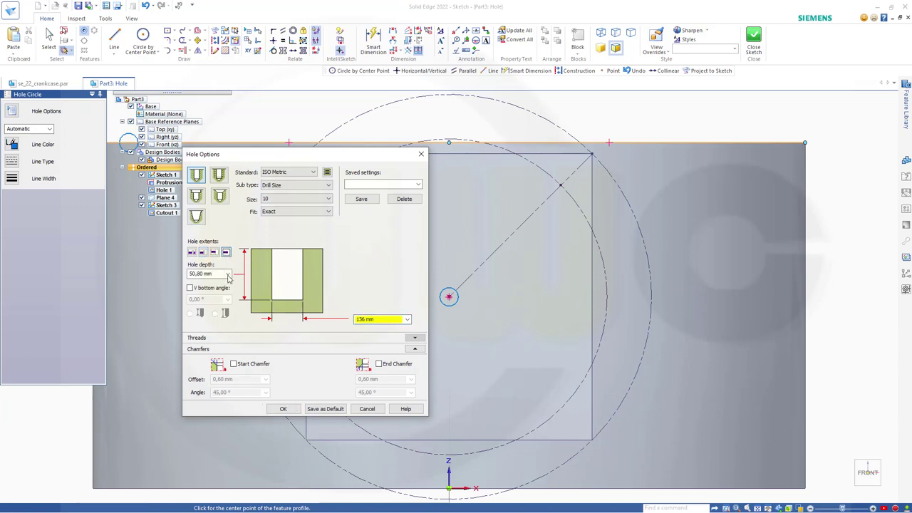
{"action": "double_click", "coordinate": [222, 275]}
{"action": "type", "text": "100"}
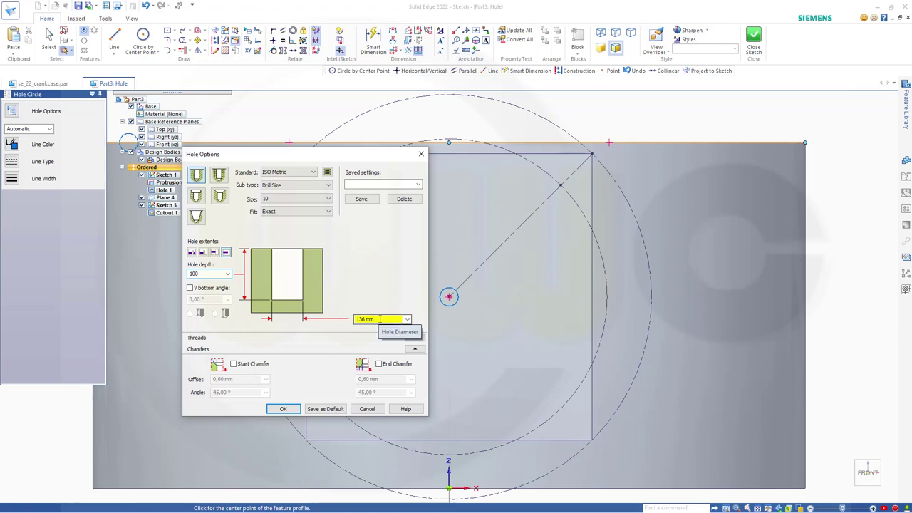
{"action": "left_click", "coordinate": [283, 409]}
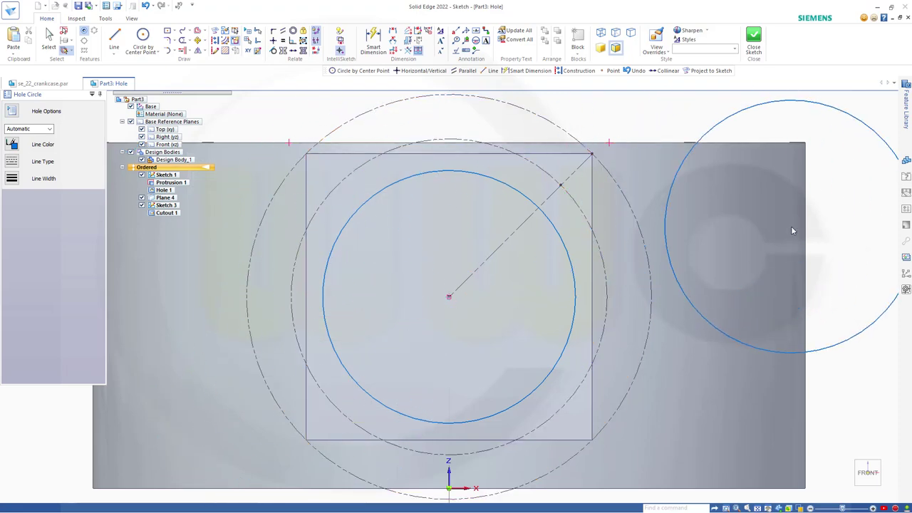
{"action": "left_click", "coordinate": [753, 39]}
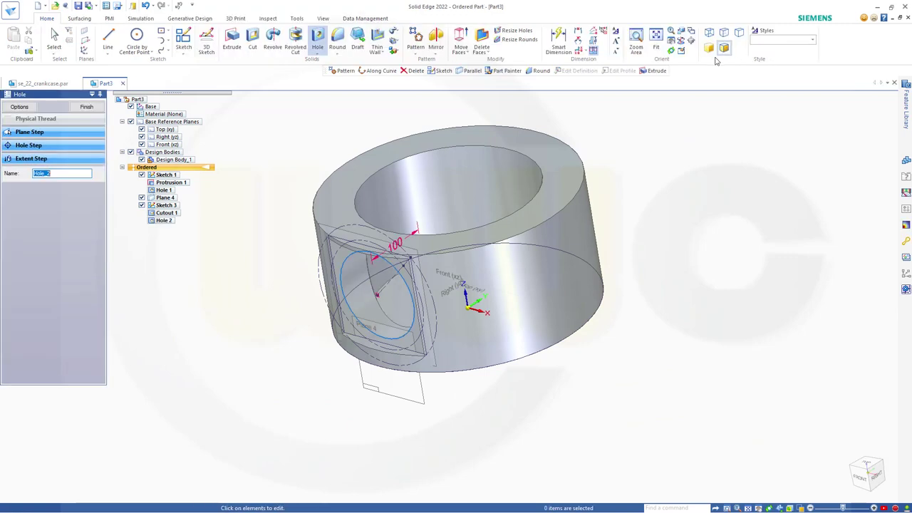
{"action": "left_click", "coordinate": [84, 107]}
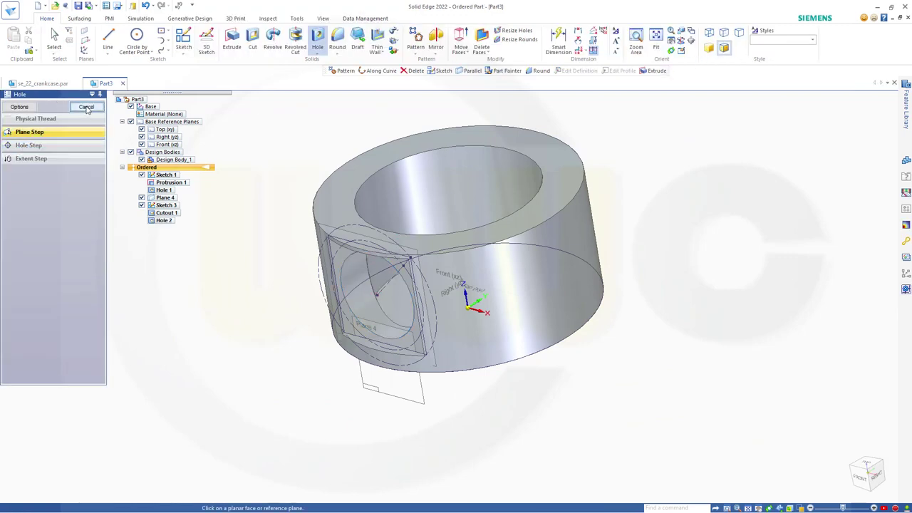
{"action": "left_click", "coordinate": [95, 108]}
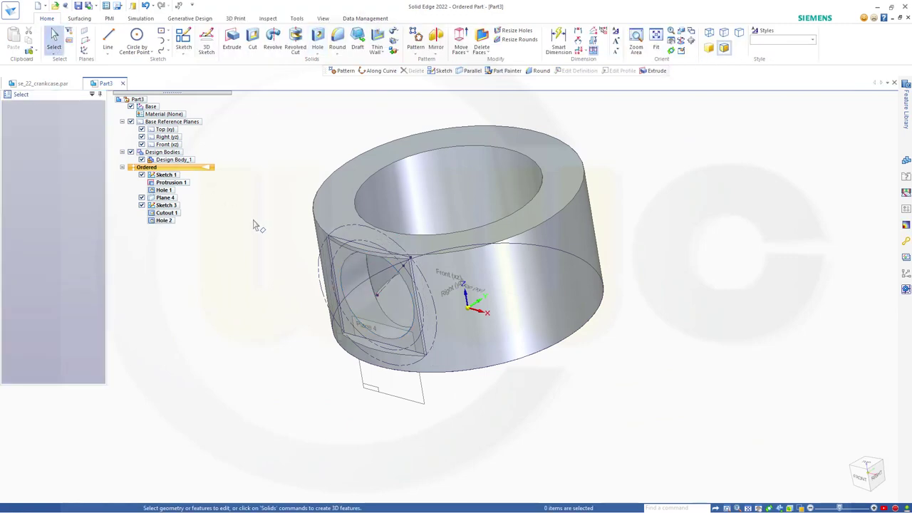
Place a new hole on the cutout face where the diagonal meets the Ø170 circle.
{"action": "key", "text": "ctrl+f"}
{"action": "middle_click_drag", "start_coordinate": [295, 178], "coordinate": [274, 183]}
{"action": "scroll", "coordinate": [274, 184], "scroll_direction": "up", "scroll_amount": 1}
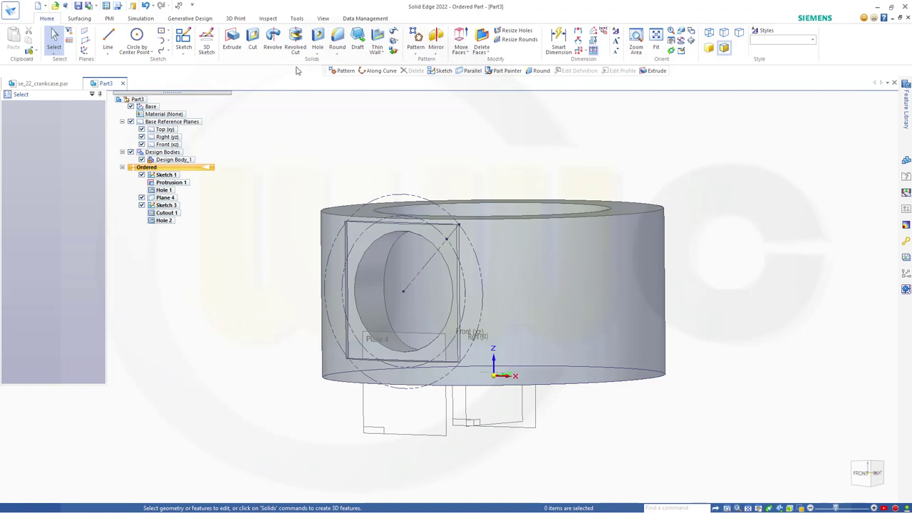
{"action": "left_click", "coordinate": [318, 41]}
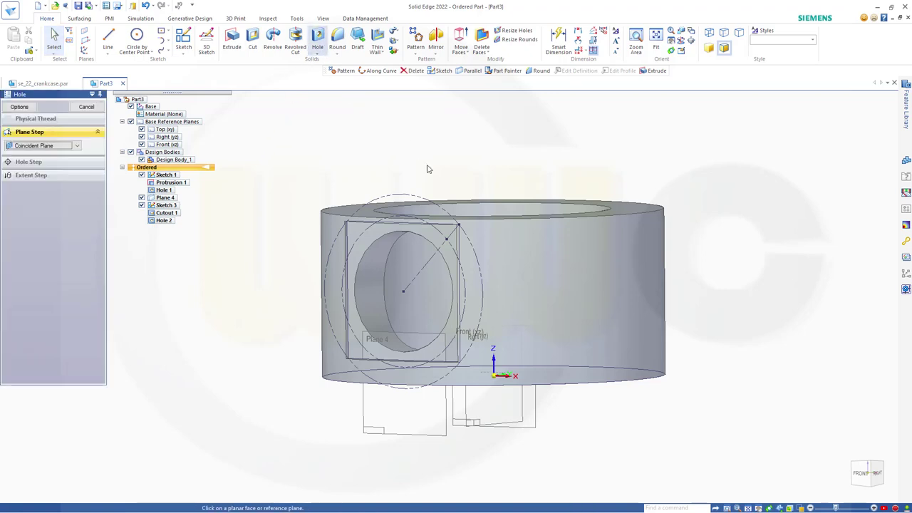
{"action": "left_click", "coordinate": [438, 240]}
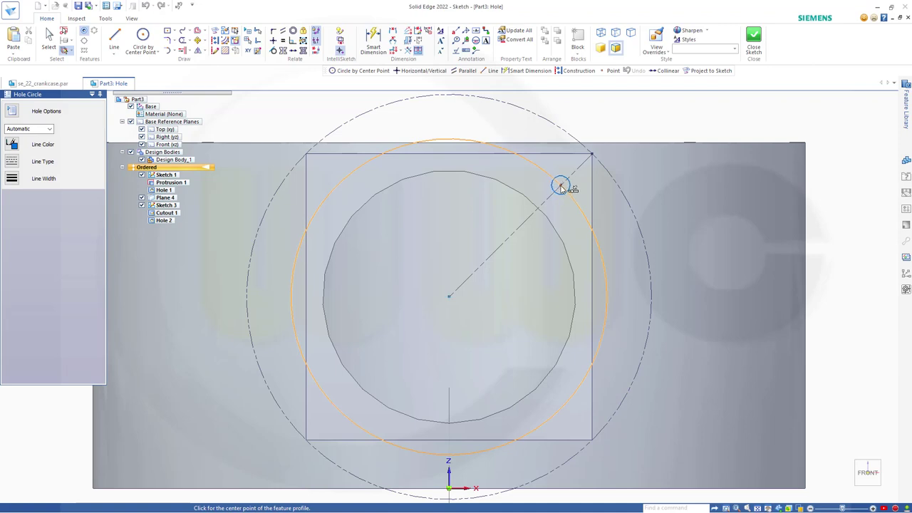
{"action": "scroll", "coordinate": [561, 185], "scroll_direction": "up", "scroll_amount": 3}
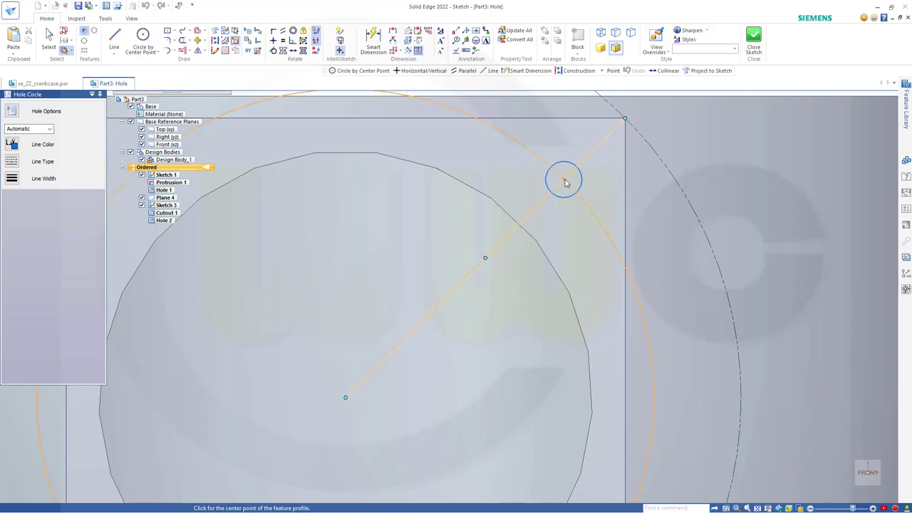
{"action": "left_click", "coordinate": [565, 182]}
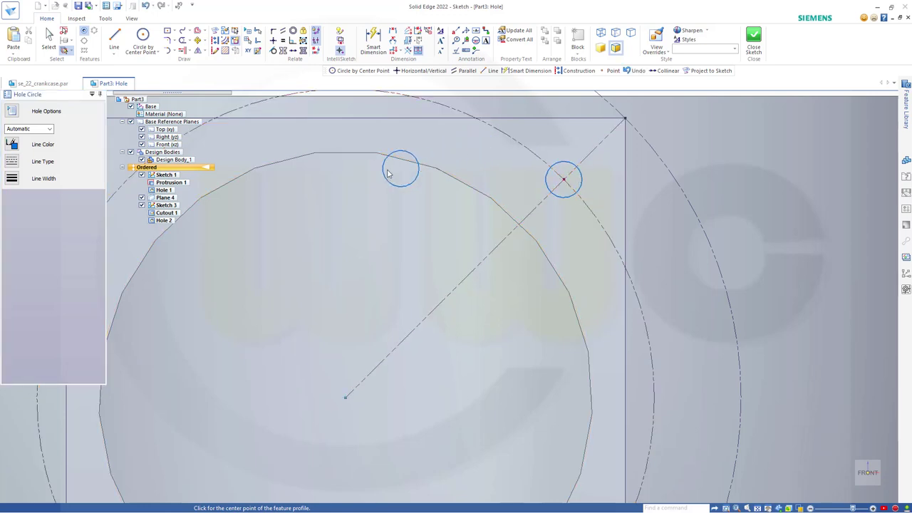
Make the hole blind with a depth of 12 and finish Hole 3.
{"action": "left_click", "coordinate": [20, 111]}
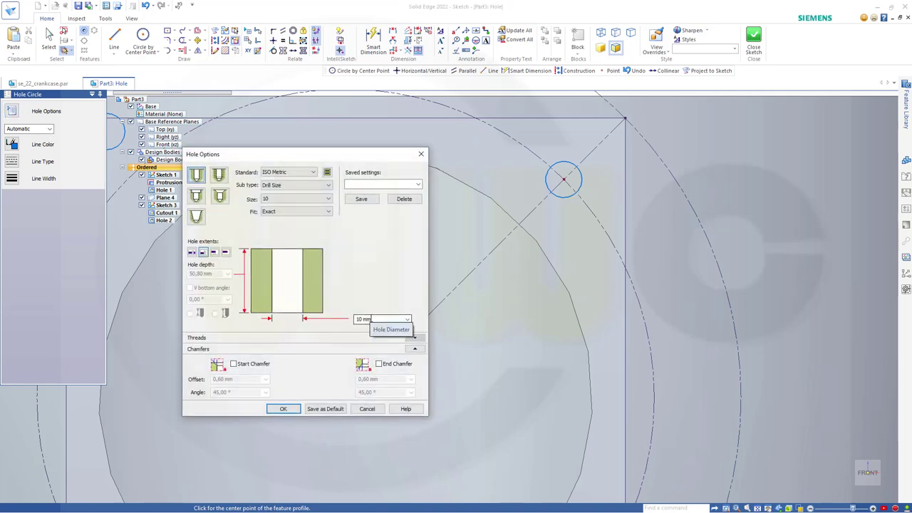
{"action": "left_click", "coordinate": [225, 252]}
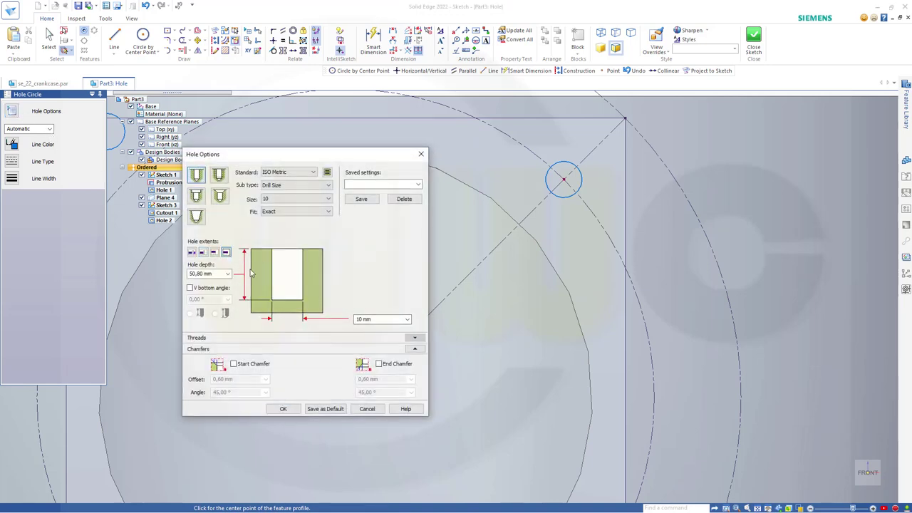
{"action": "triple_click", "coordinate": [203, 274]}
{"action": "type", "text": "12"}
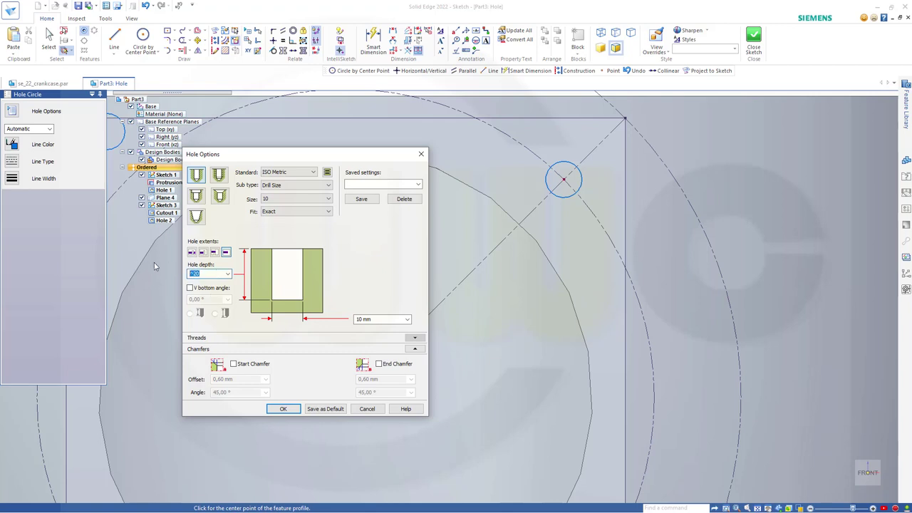
{"action": "left_click", "coordinate": [283, 409]}
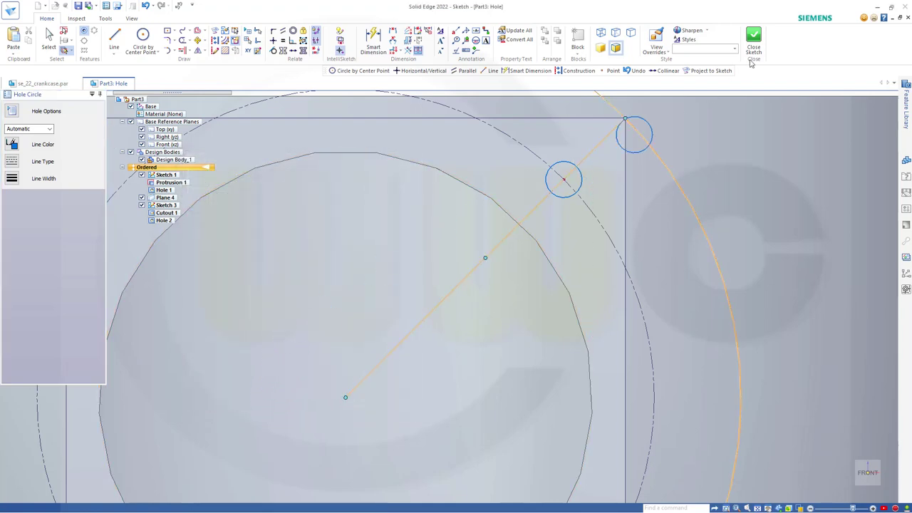
{"action": "left_click", "coordinate": [754, 43]}
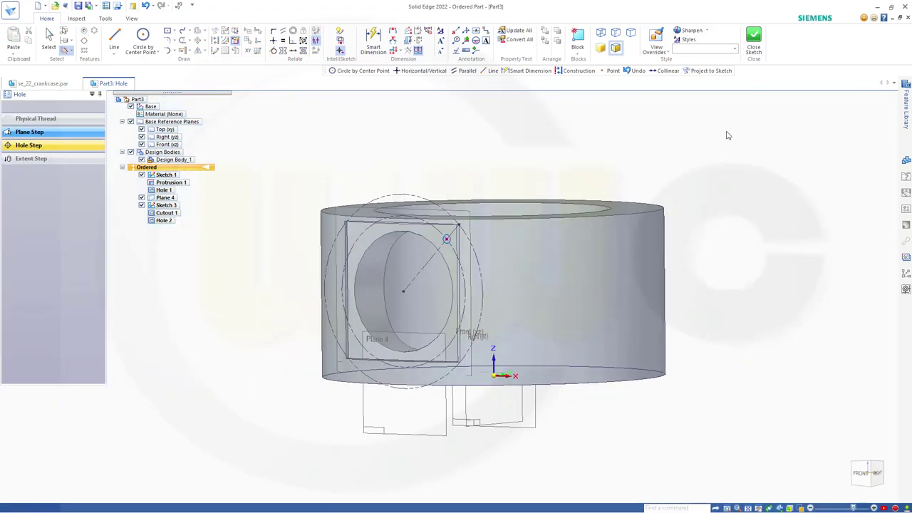
{"action": "left_click", "coordinate": [452, 240]}
{"action": "left_click", "coordinate": [87, 107]}
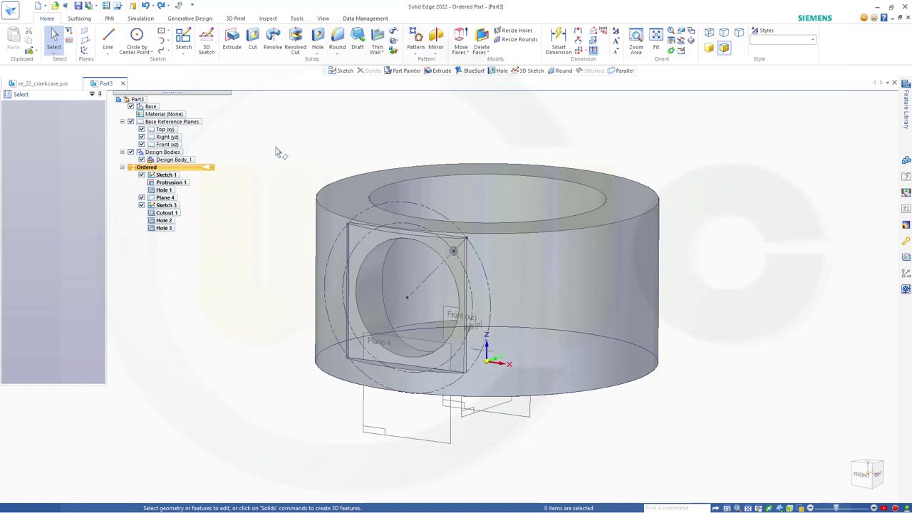
Pattern Cutout 1 seven times in a full circle about the origin on the Top (xy) plane.
{"action": "left_click", "coordinate": [416, 39]}
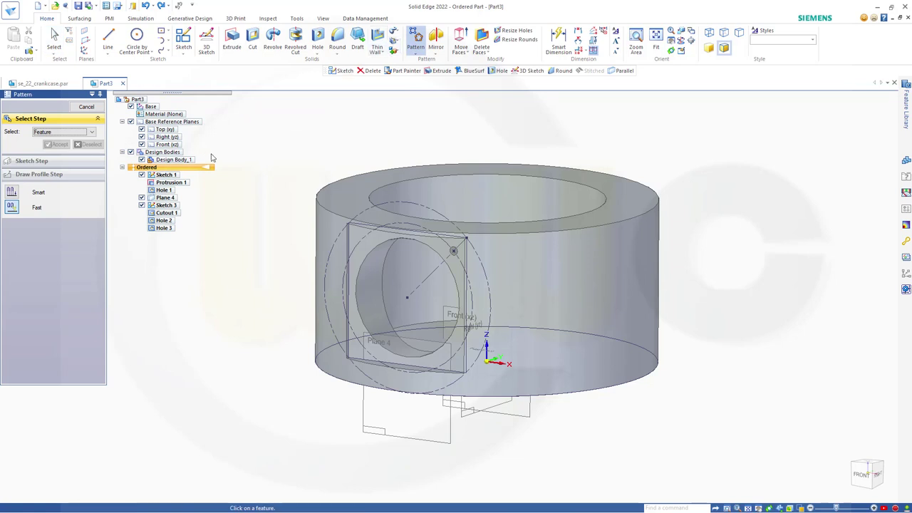
{"action": "left_click", "coordinate": [173, 214]}
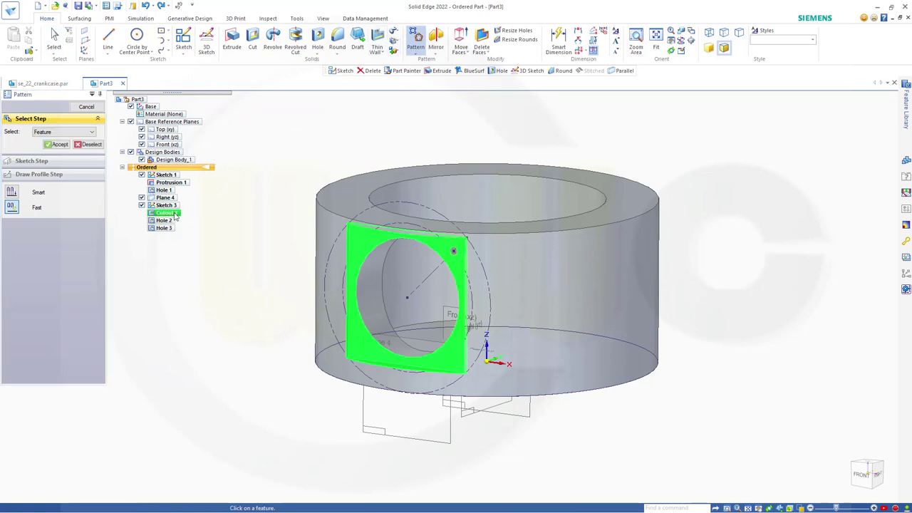
{"action": "left_click", "coordinate": [57, 144]}
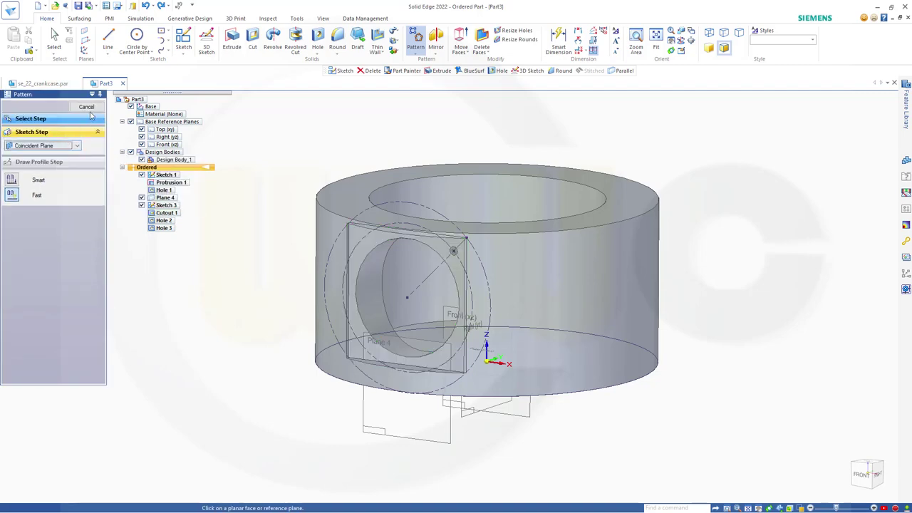
{"action": "left_click", "coordinate": [165, 131]}
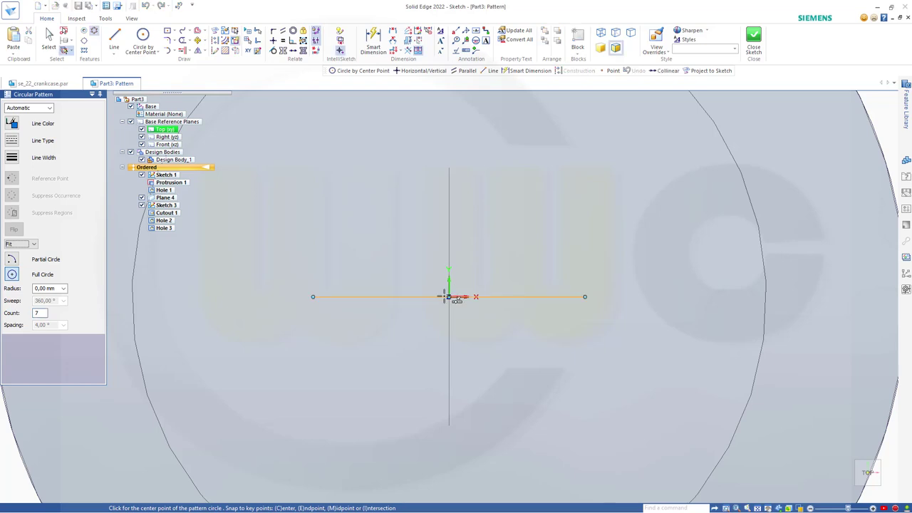
{"action": "left_click", "coordinate": [449, 297]}
{"action": "scroll", "coordinate": [517, 301], "scroll_direction": "up", "scroll_amount": 1}
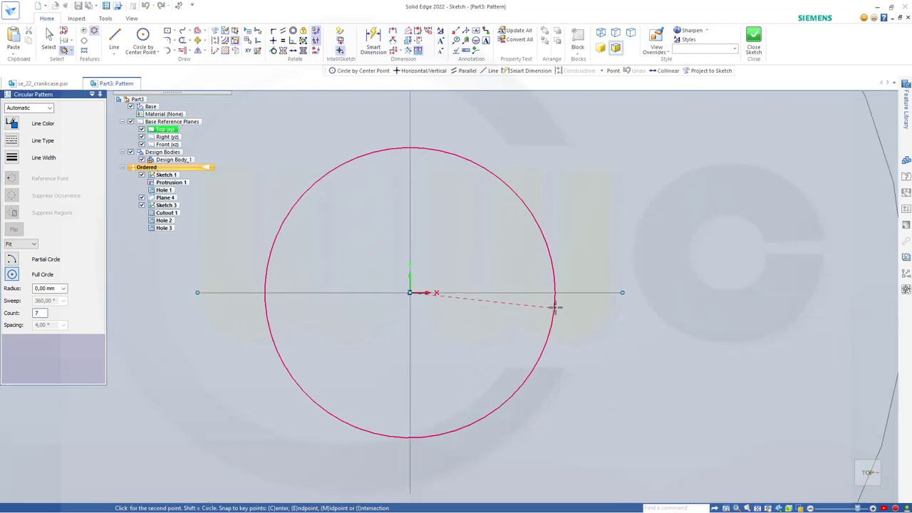
{"action": "scroll", "coordinate": [579, 299], "scroll_direction": "down", "scroll_amount": 2}
{"action": "scroll", "coordinate": [578, 299], "scroll_direction": "down", "scroll_amount": 2}
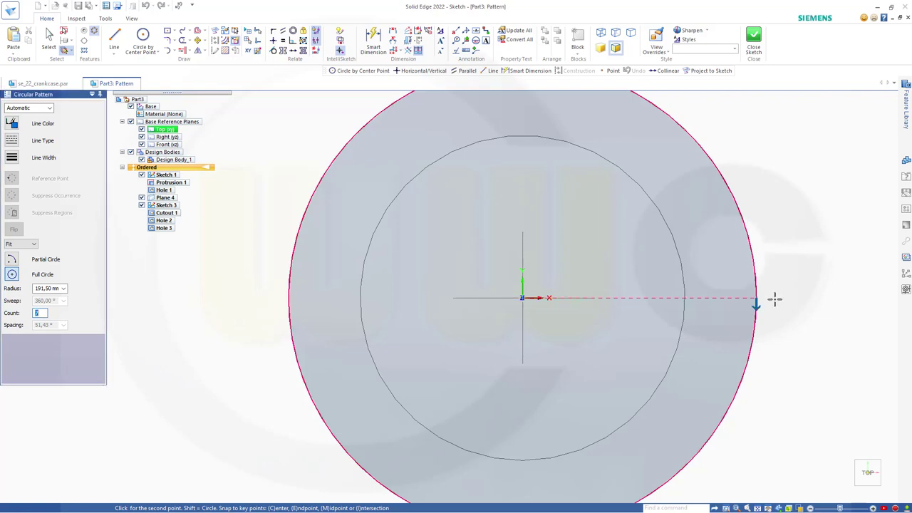
{"action": "left_click", "coordinate": [781, 318]}
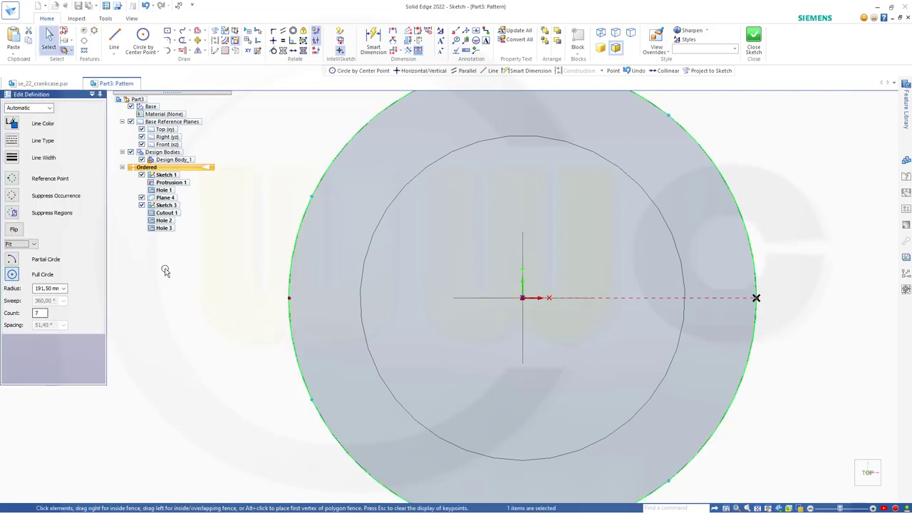
{"action": "left_click", "coordinate": [755, 39]}
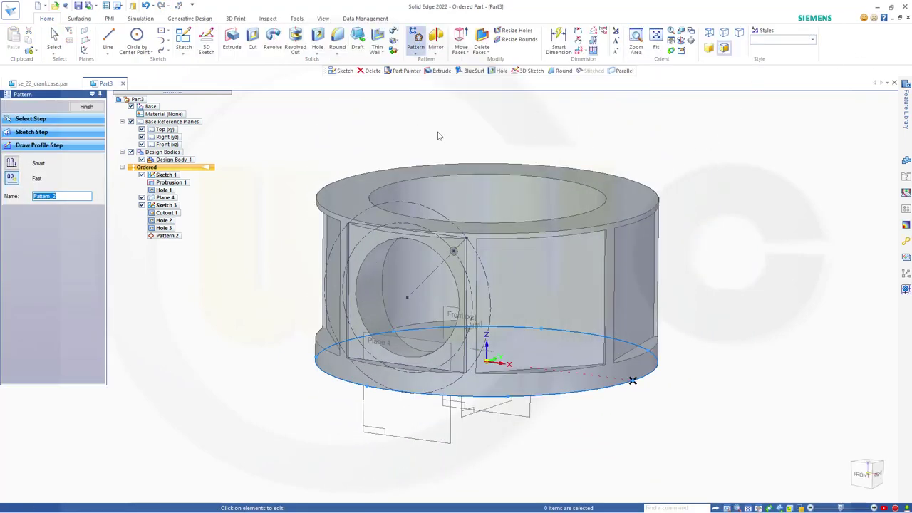
{"action": "left_click", "coordinate": [84, 108]}
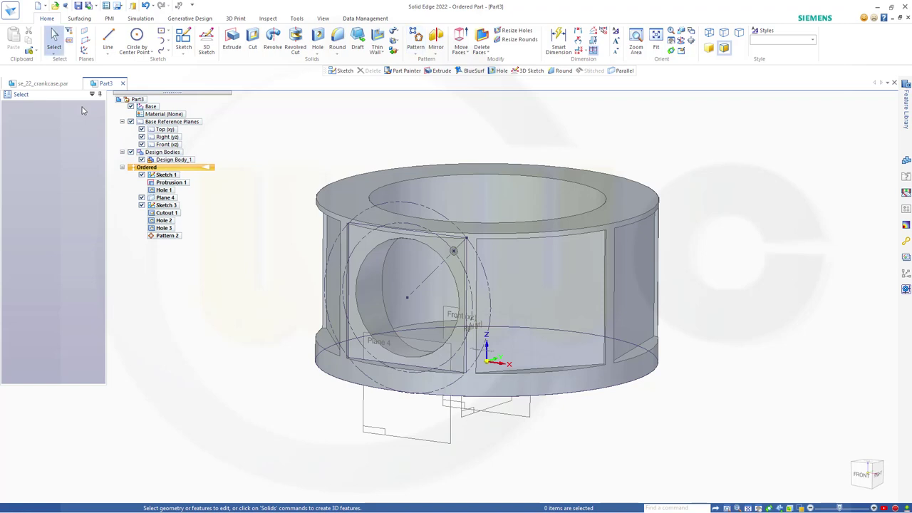
Pattern Hole 2 seven times in a full circle about the origin on the Top (xy) plane.
{"action": "left_click", "coordinate": [415, 37]}
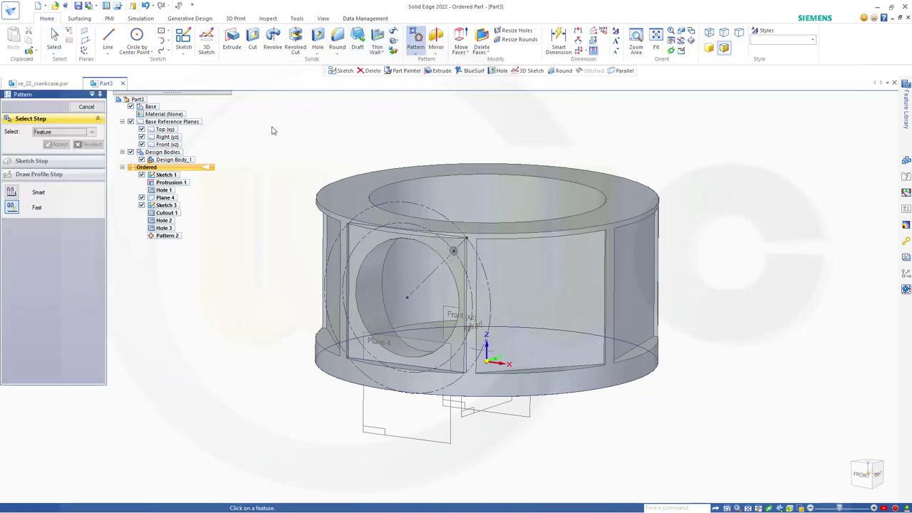
{"action": "left_click", "coordinate": [165, 223]}
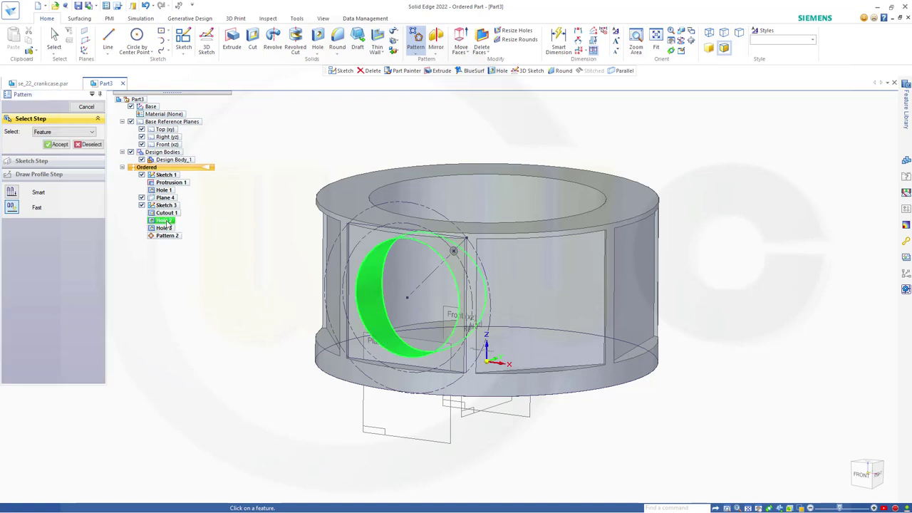
{"action": "left_click", "coordinate": [58, 145]}
{"action": "left_click", "coordinate": [166, 130]}
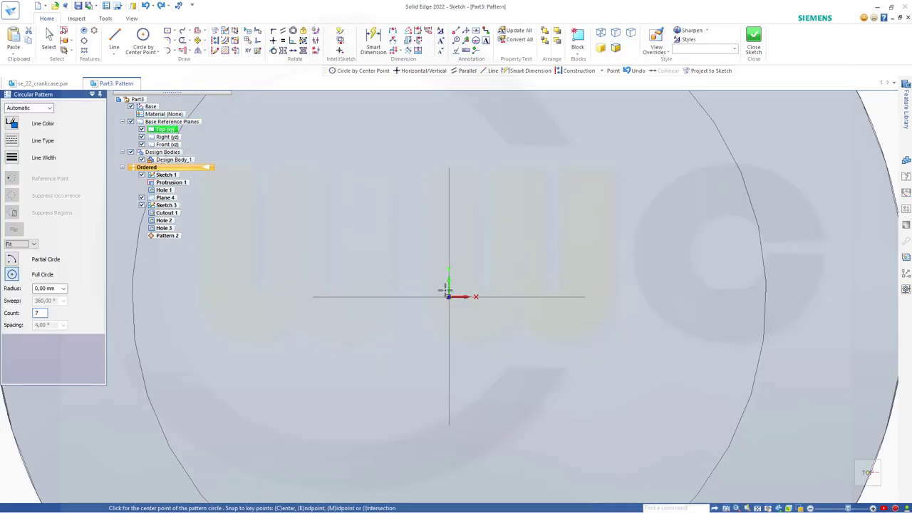
{"action": "left_click", "coordinate": [450, 296]}
{"action": "scroll", "coordinate": [642, 306], "scroll_direction": "down", "scroll_amount": 3}
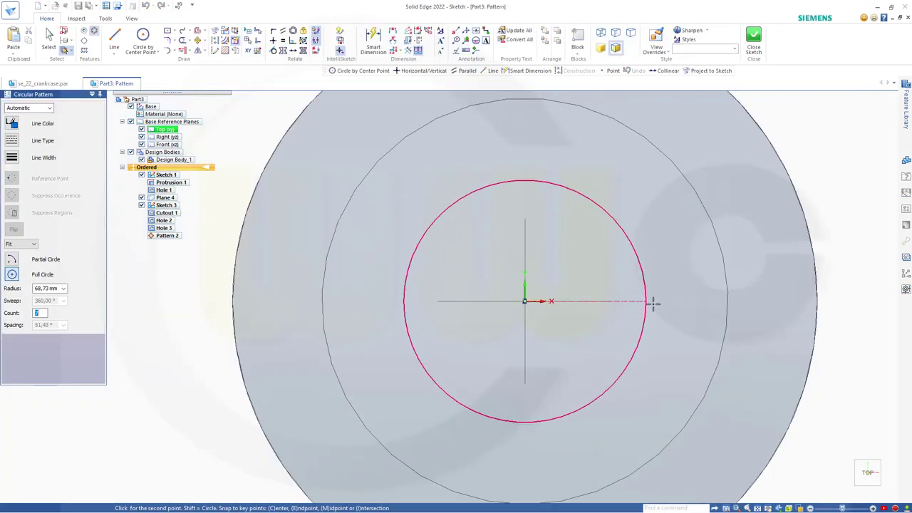
{"action": "scroll", "coordinate": [748, 310], "scroll_direction": "up", "scroll_amount": 2}
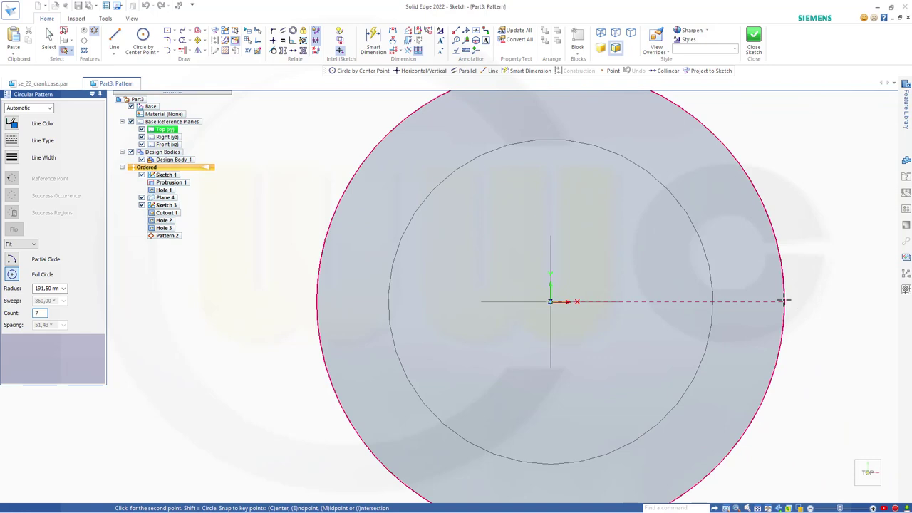
{"action": "left_click", "coordinate": [784, 301]}
{"action": "left_click", "coordinate": [792, 169]}
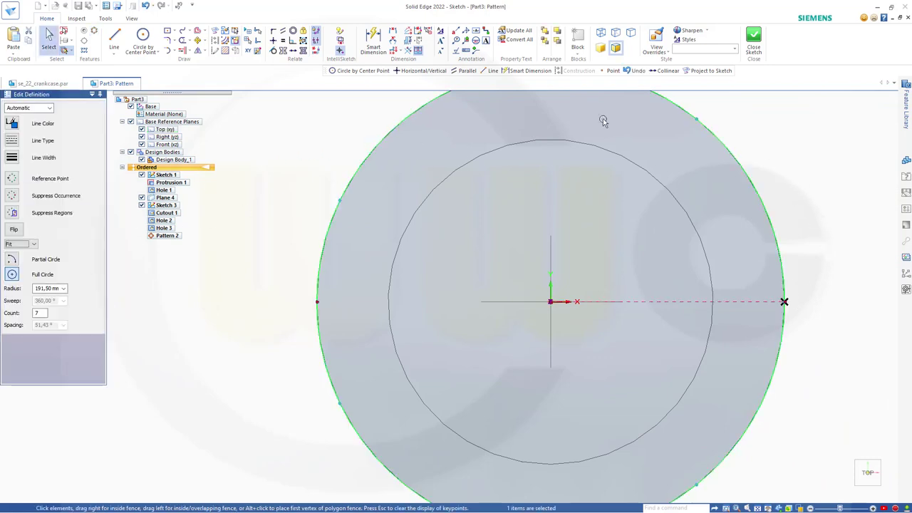
{"action": "left_click", "coordinate": [753, 42]}
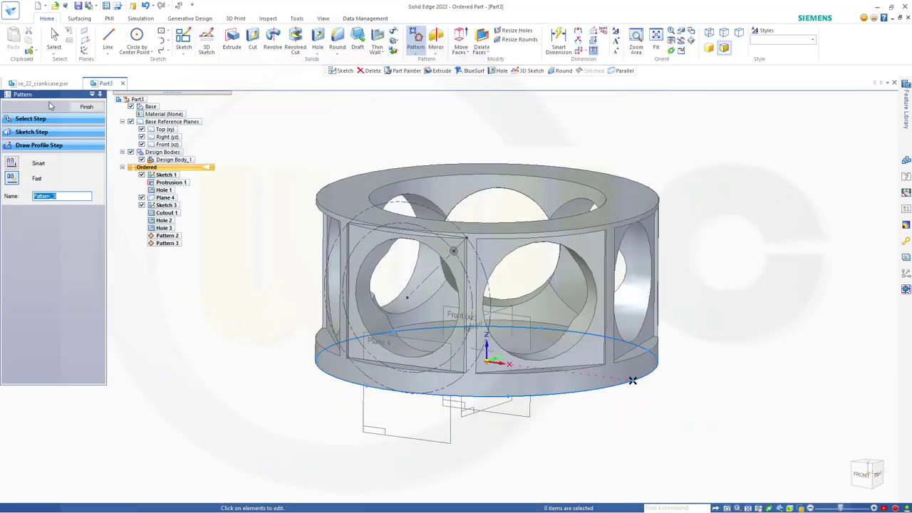
{"action": "left_click", "coordinate": [86, 107]}
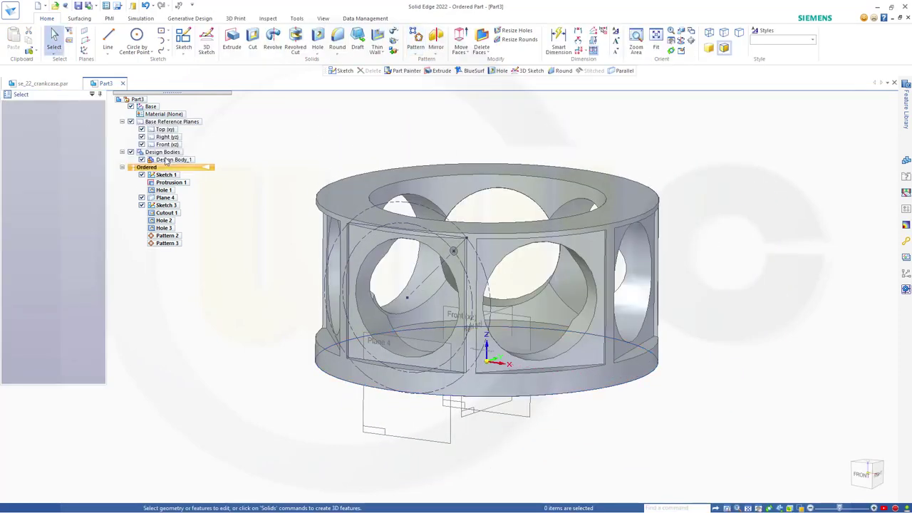
Pattern Hole 3 four times on Plane 4 around the front bore centre, 85 mm radius.
{"action": "left_click", "coordinate": [415, 40]}
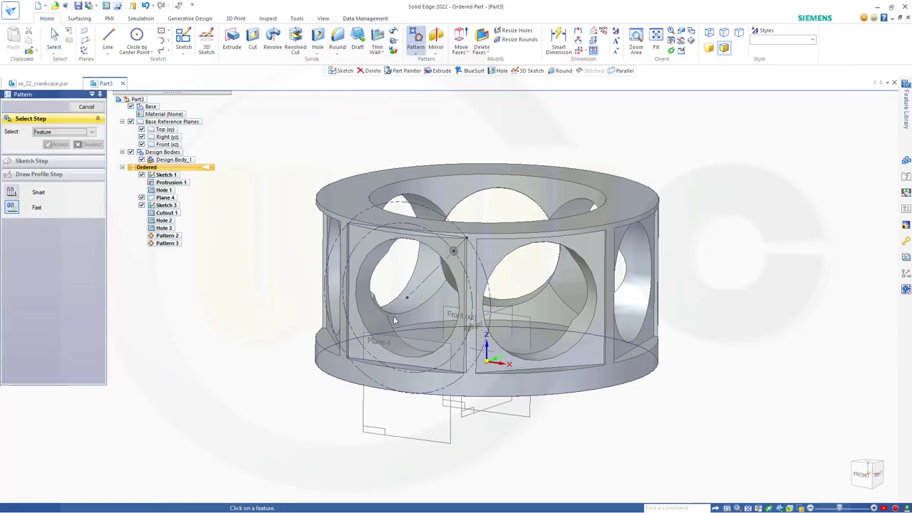
{"action": "left_click", "coordinate": [165, 229]}
{"action": "left_click", "coordinate": [60, 144]}
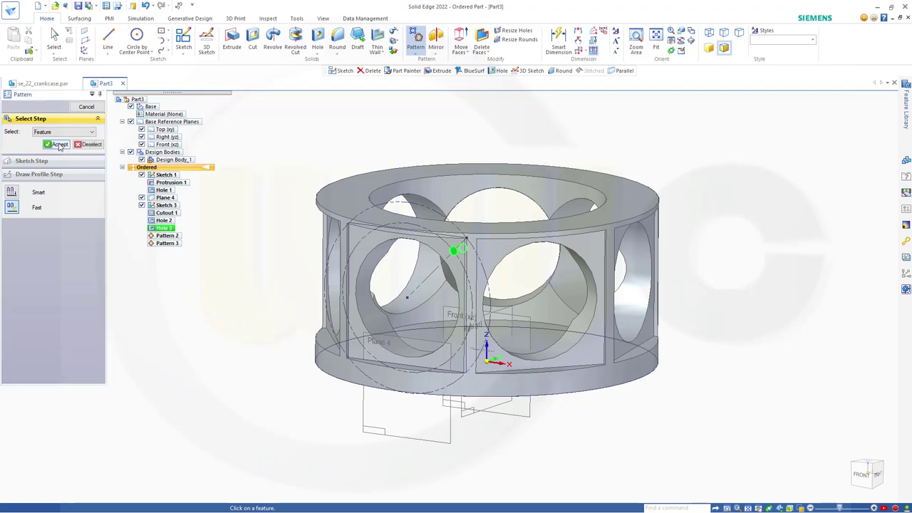
{"action": "left_click", "coordinate": [390, 437]}
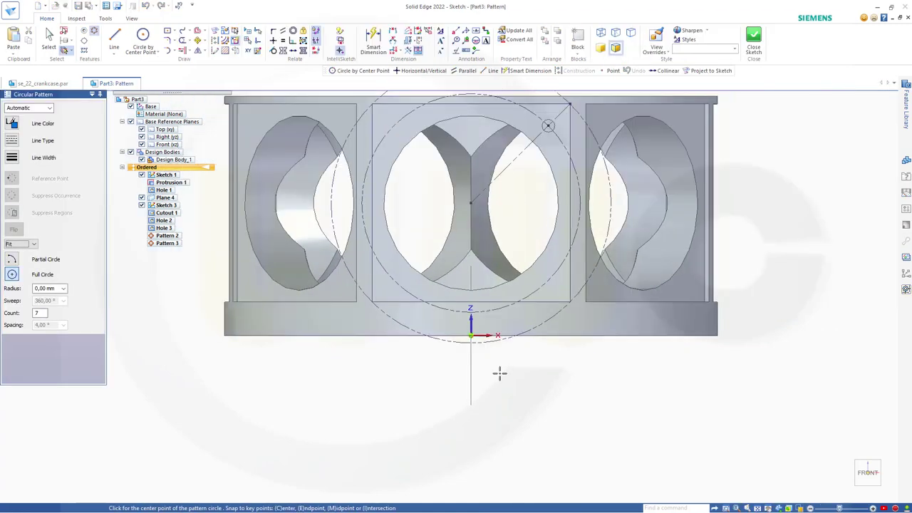
{"action": "left_click", "coordinate": [470, 203]}
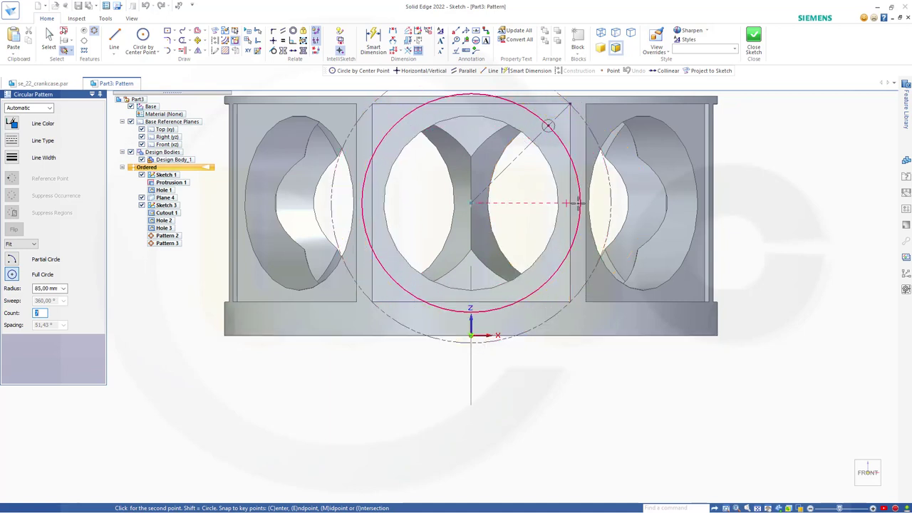
{"action": "left_click", "coordinate": [579, 204]}
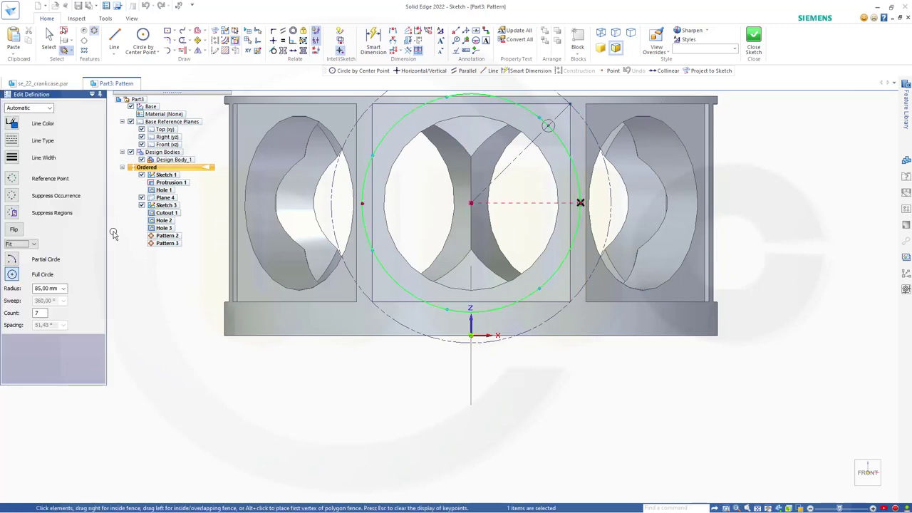
{"action": "double_click", "coordinate": [43, 315]}
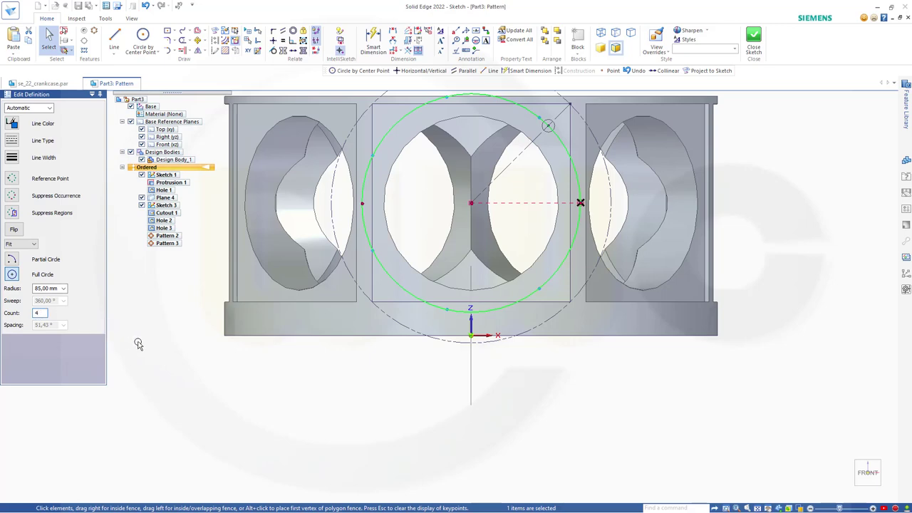
{"action": "left_click", "coordinate": [760, 37]}
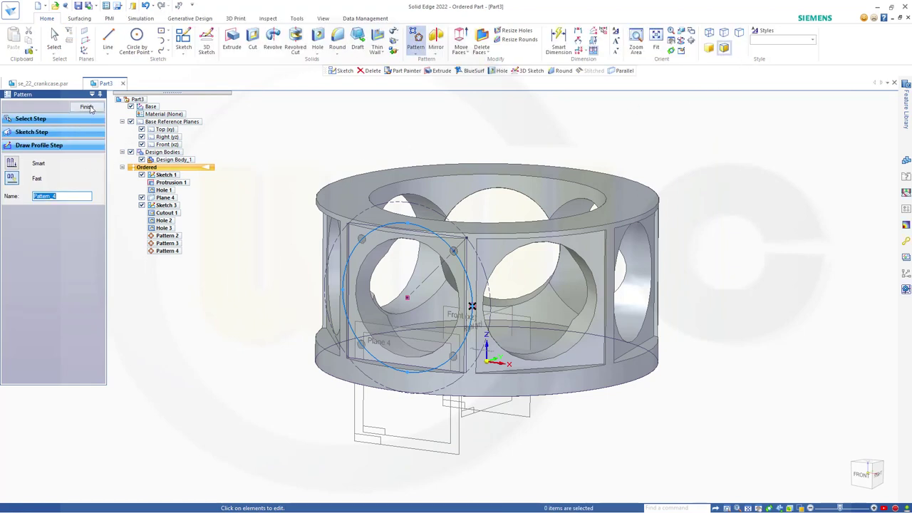
{"action": "left_click", "coordinate": [86, 107]}
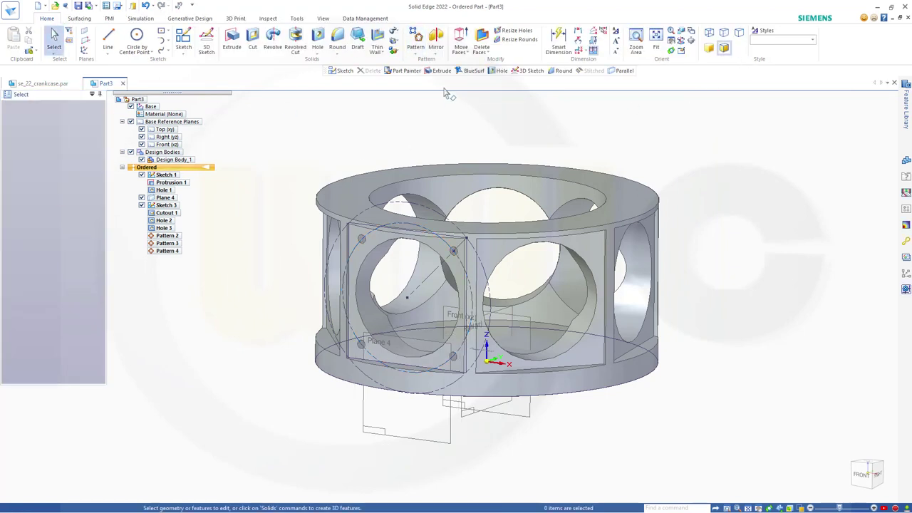
{"action": "left_click", "coordinate": [416, 39]}
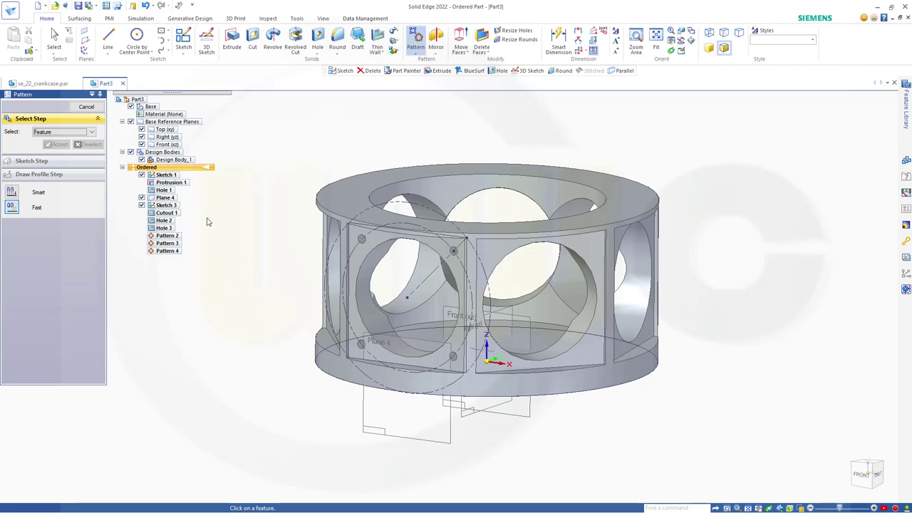
Pattern the Pattern 4 holes 7 times about the origin on the Top (xy) plane.
{"action": "left_click", "coordinate": [168, 228]}
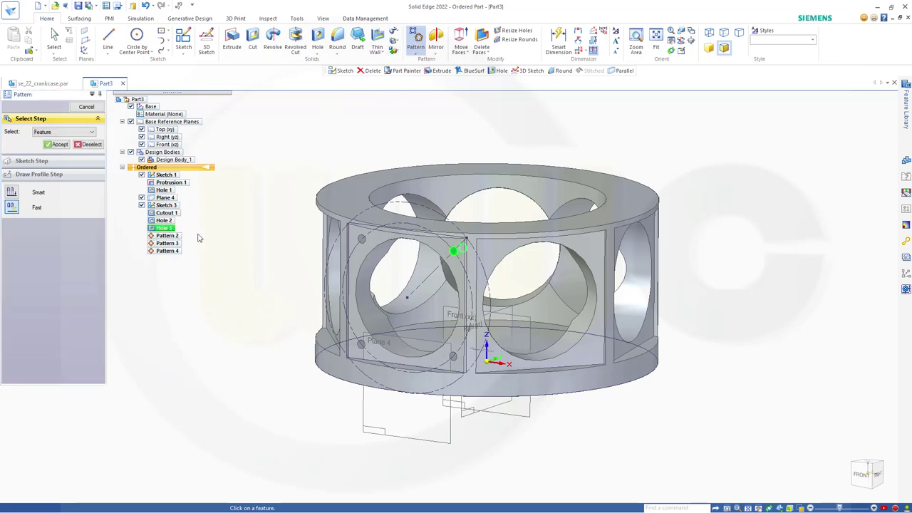
{"action": "left_click", "coordinate": [168, 251]}
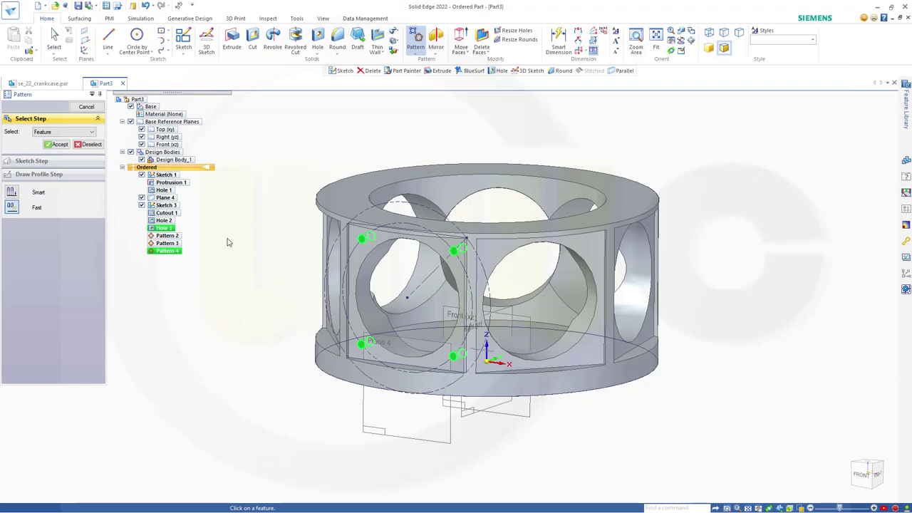
{"action": "left_click", "coordinate": [59, 144]}
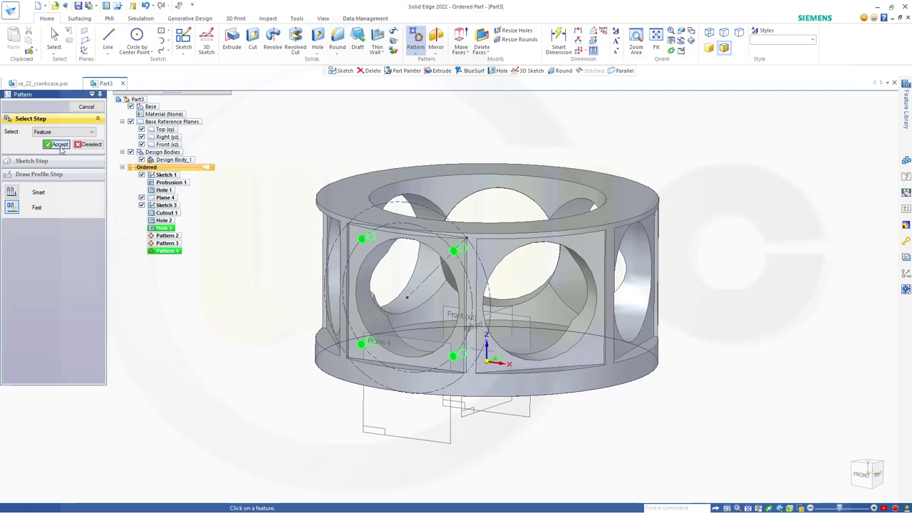
{"action": "left_click", "coordinate": [166, 130]}
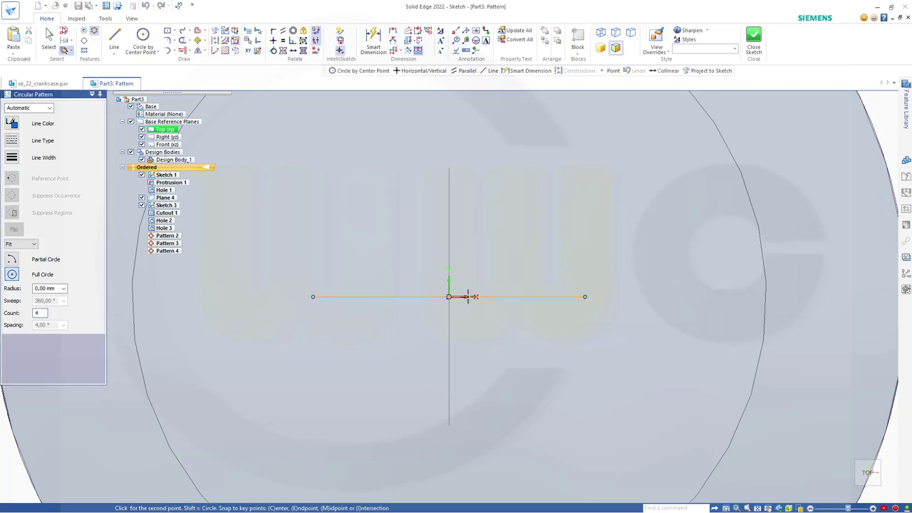
{"action": "left_click", "coordinate": [449, 297]}
{"action": "scroll", "coordinate": [525, 299], "scroll_direction": "down", "scroll_amount": 2}
{"action": "scroll", "coordinate": [540, 297], "scroll_direction": "down", "scroll_amount": 2}
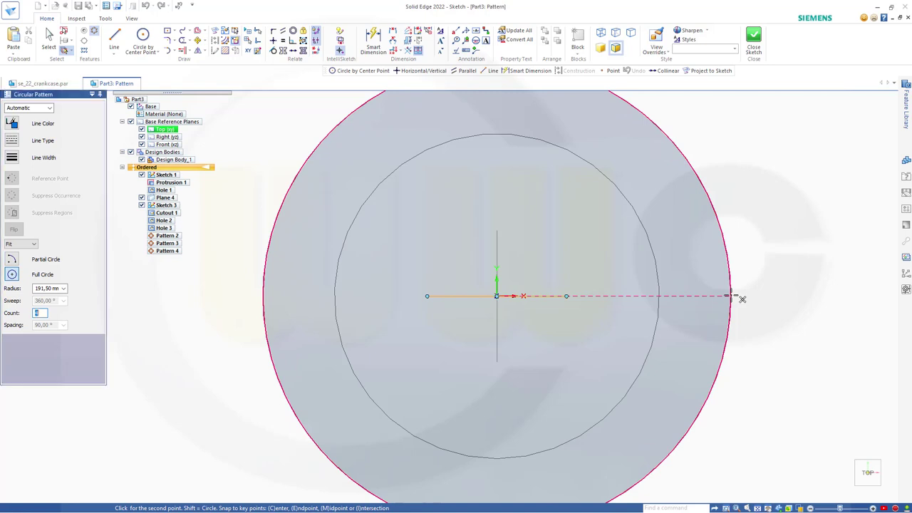
{"action": "left_click", "coordinate": [748, 250]}
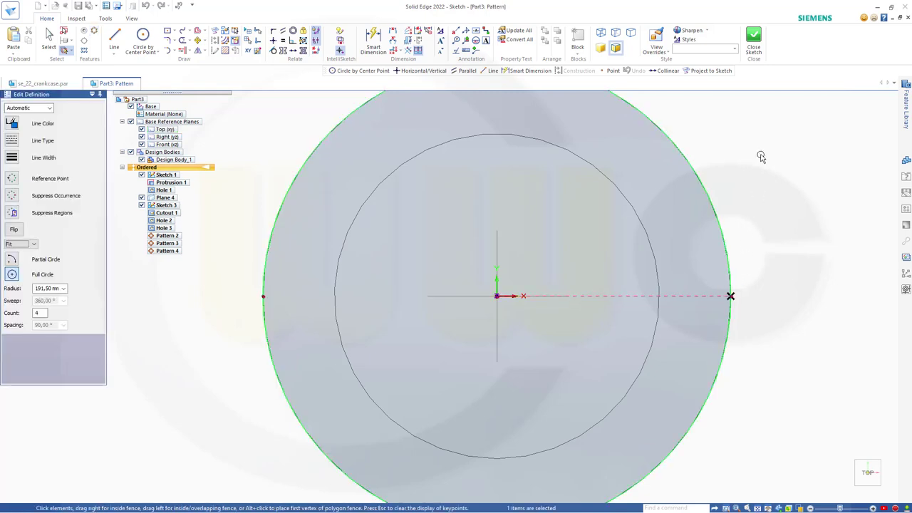
{"action": "left_click", "coordinate": [40, 314]}
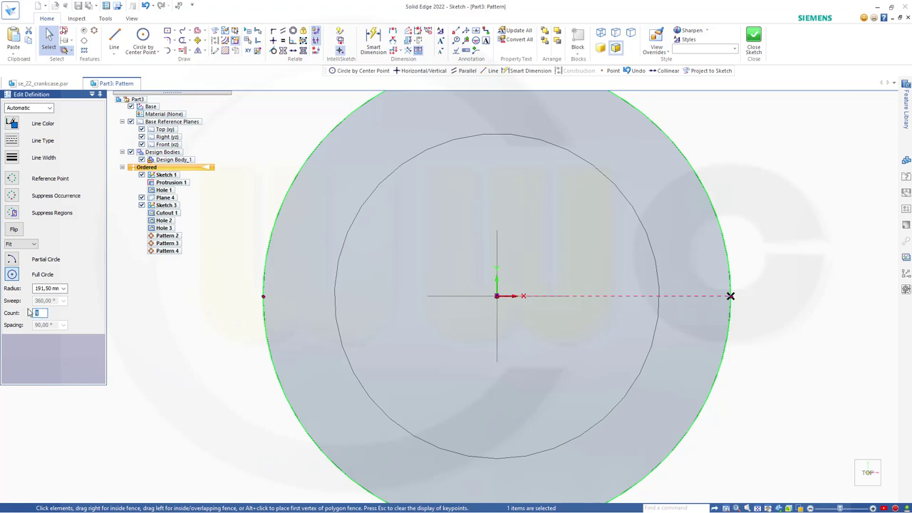
{"action": "type", "text": "7"}
{"action": "left_click", "coordinate": [757, 52]}
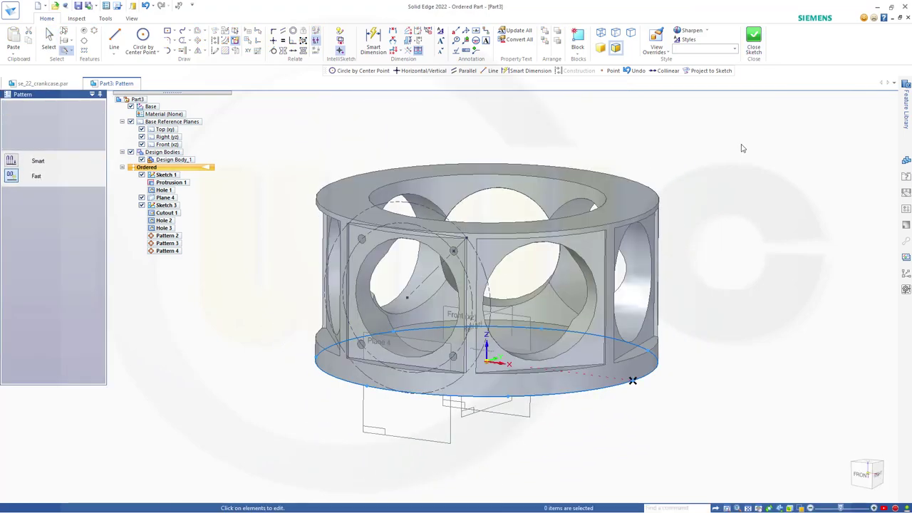
{"action": "left_click", "coordinate": [87, 107]}
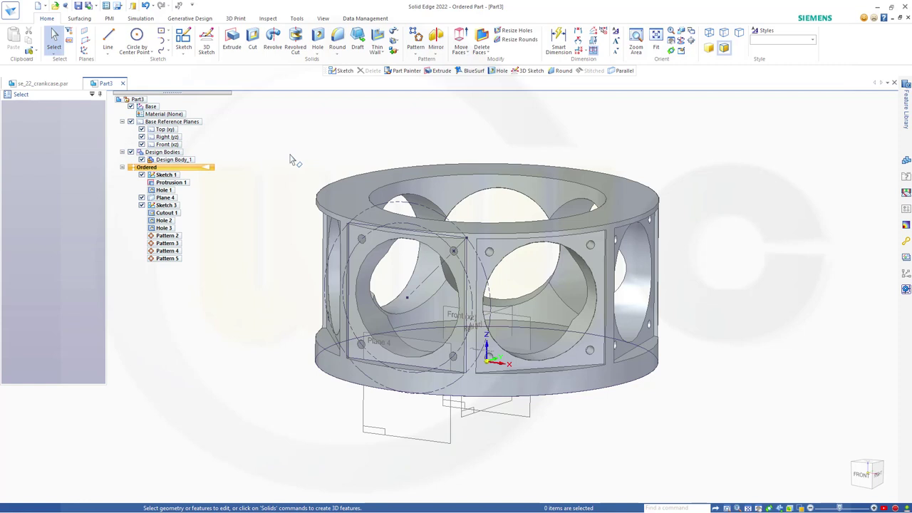
Hide Sketch 3 and Sketch 1 in PathFinder, then orbit to inspect the ring's holes.
{"action": "left_click", "coordinate": [142, 206]}
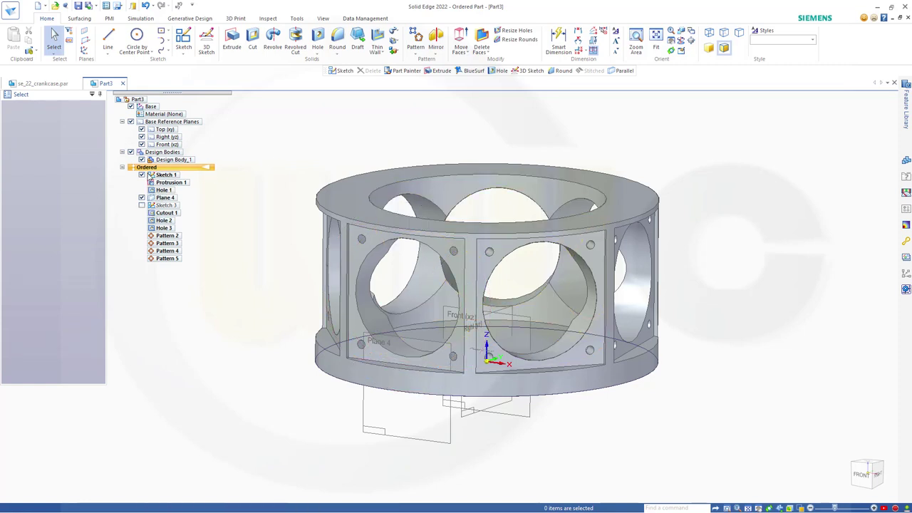
{"action": "left_click", "coordinate": [143, 176]}
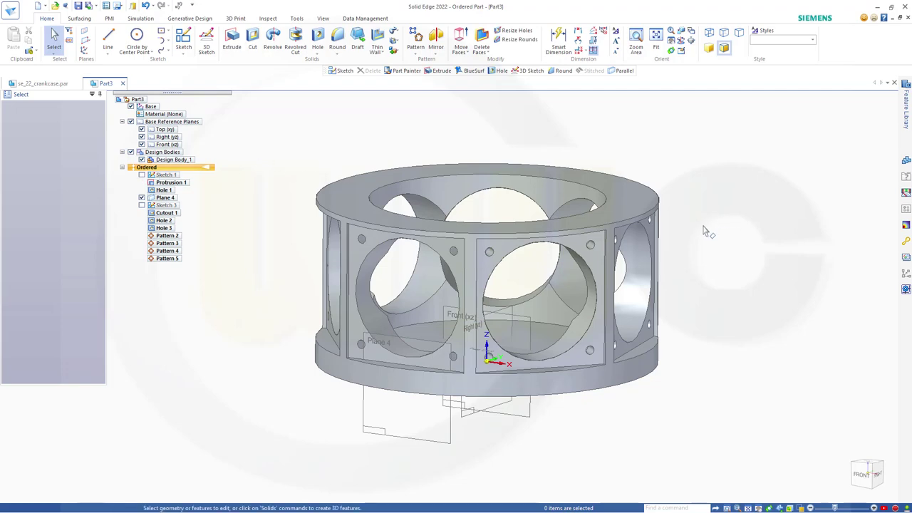
{"action": "mouse_move", "coordinate": [703, 230]}
{"action": "middle_mouse_down"}
{"action": "mouse_move", "coordinate": [713, 211]}
{"action": "mouse_move", "coordinate": [719, 220]}
{"action": "mouse_move", "coordinate": [695, 224]}
{"action": "middle_mouse_up"}
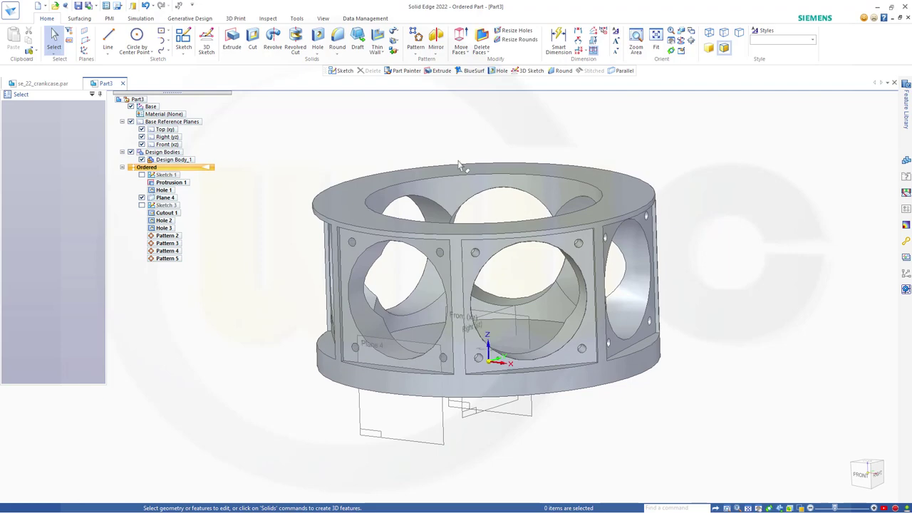
Start Sketch 4 on the Front (xz) plane and draw a center-point circle right of the ring.
{"action": "left_click", "coordinate": [183, 39]}
{"action": "left_click", "coordinate": [166, 144]}
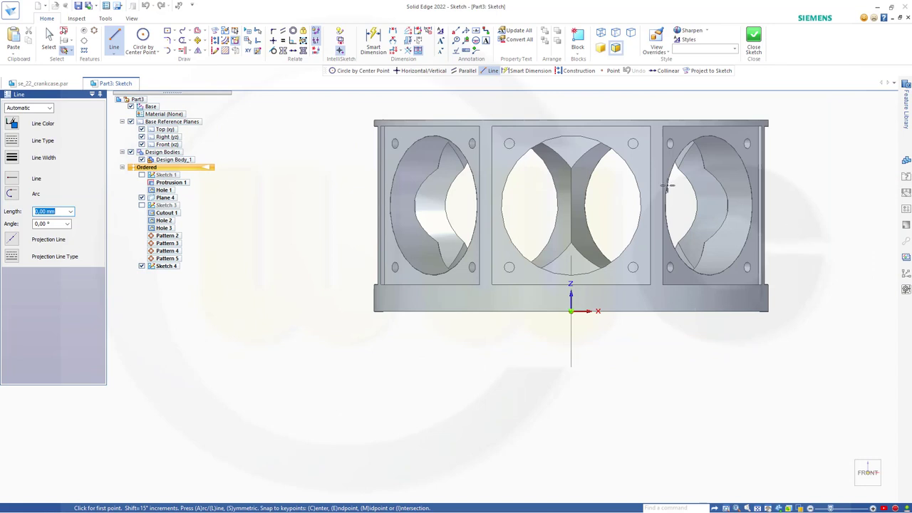
{"action": "left_click", "coordinate": [143, 39]}
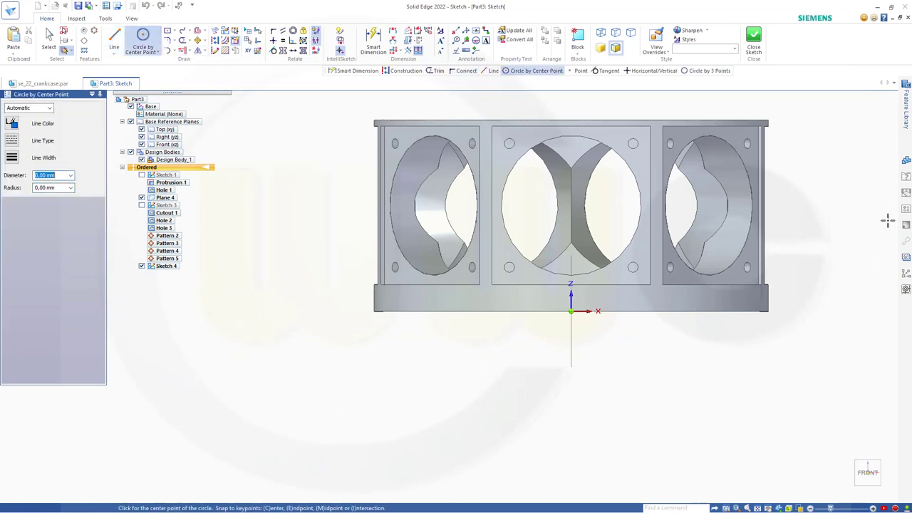
{"action": "left_click_drag", "start_coordinate": [846, 208], "coordinate": [863, 222]}
Pan the view and give the Sketch 4 circle an 80 mm diameter dimension.
{"action": "middle_click_drag", "start_coordinate": [843, 265], "coordinate": [662, 297]}
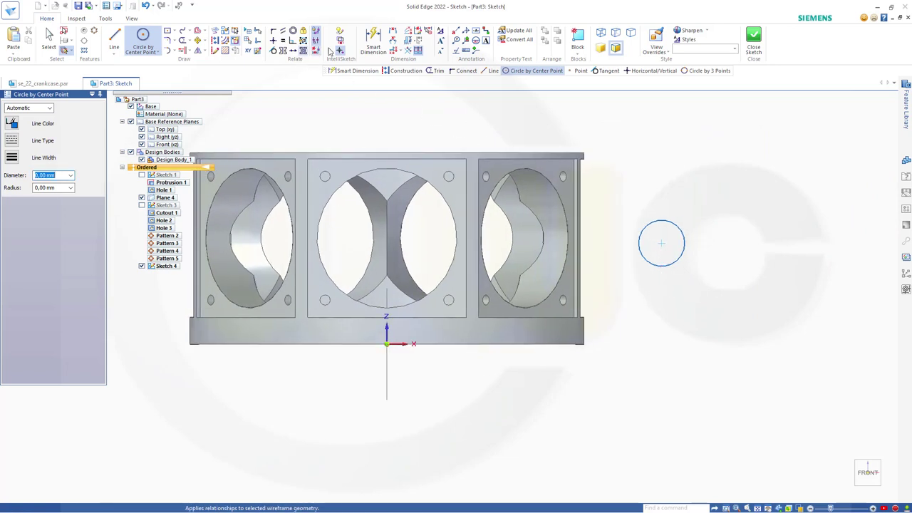
{"action": "left_click", "coordinate": [376, 47]}
{"action": "left_click", "coordinate": [657, 221]}
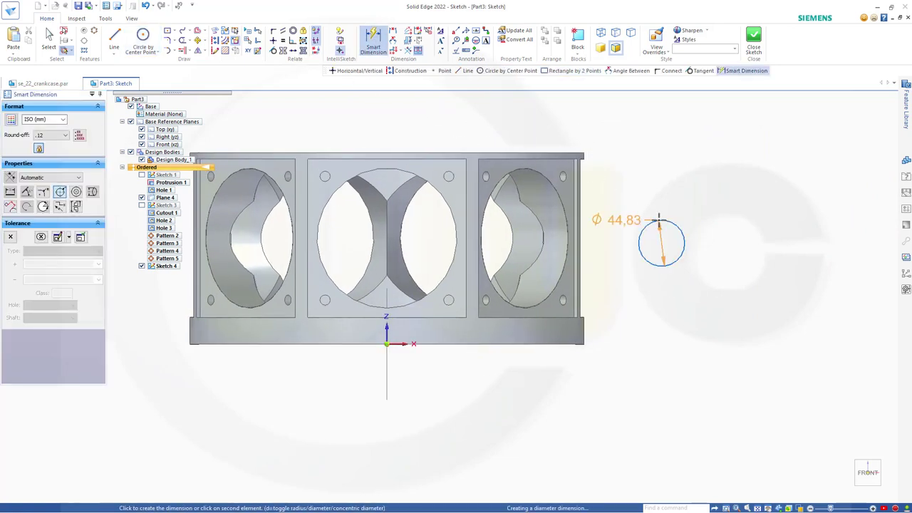
{"action": "left_click", "coordinate": [683, 196]}
{"action": "type", "text": "8"}
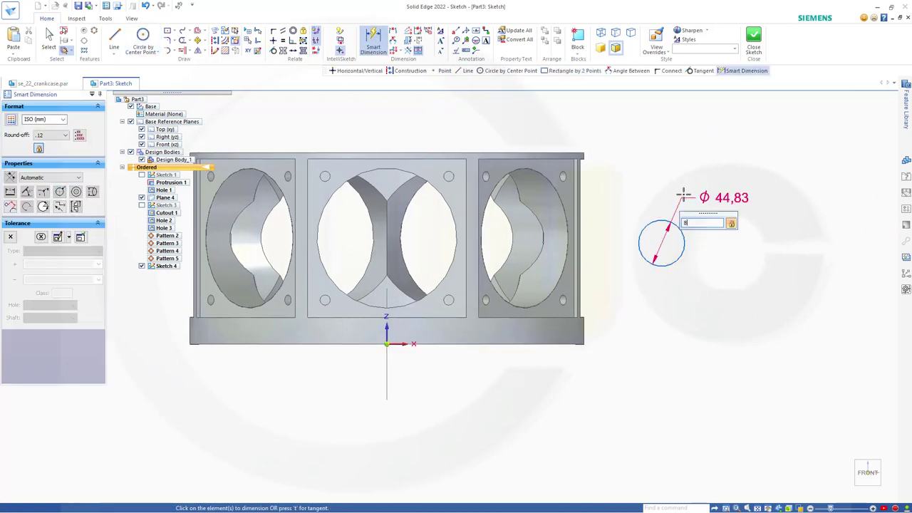
{"action": "type", "text": "0"}
{"action": "key", "text": "Return"}
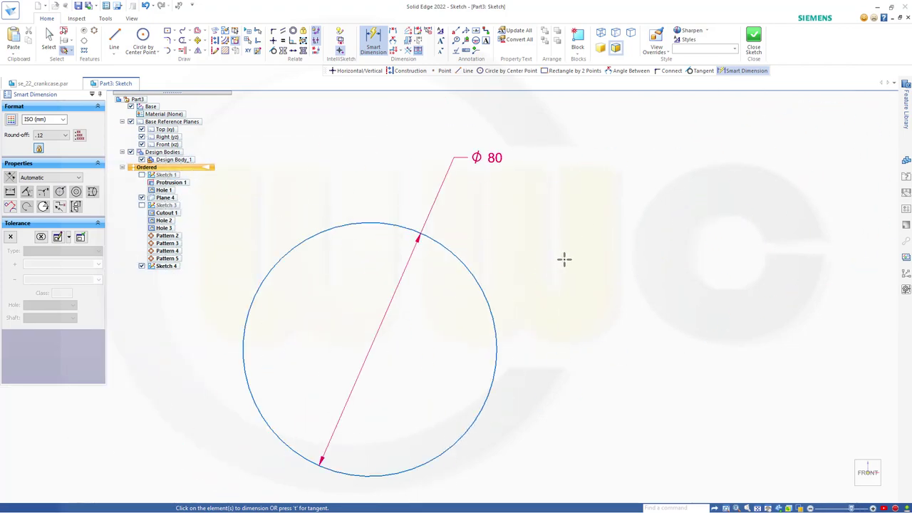
{"action": "scroll", "coordinate": [563, 260], "scroll_direction": "down", "scroll_amount": 5}
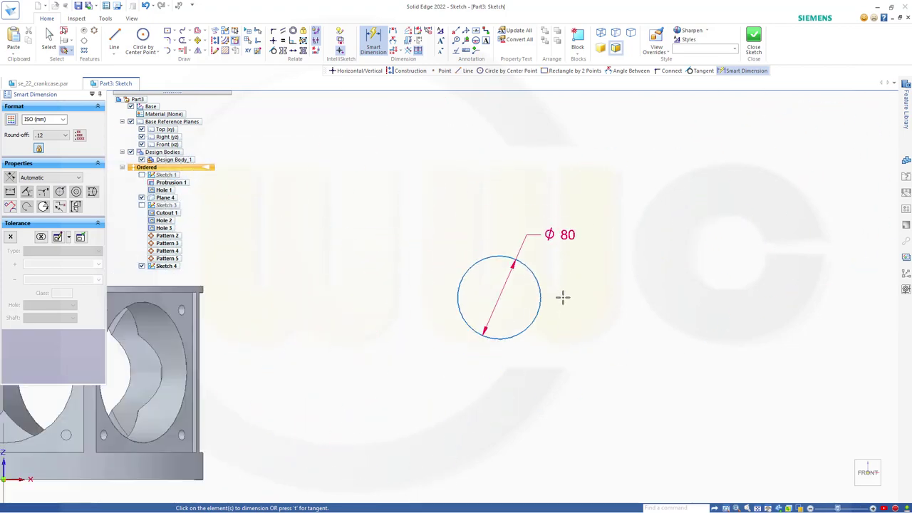
{"action": "left_click", "coordinate": [373, 45]}
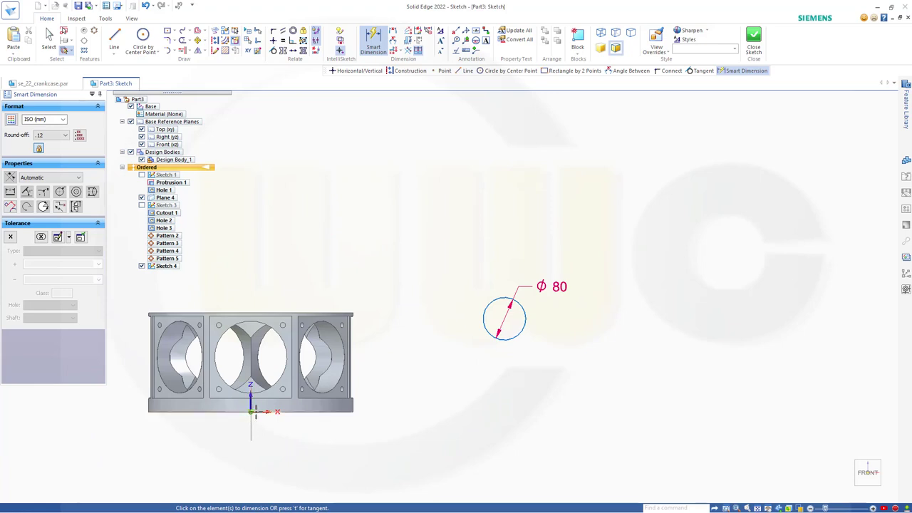
Dimension the circle centre 103 mm above the x-axis.
{"action": "left_click", "coordinate": [258, 413]}
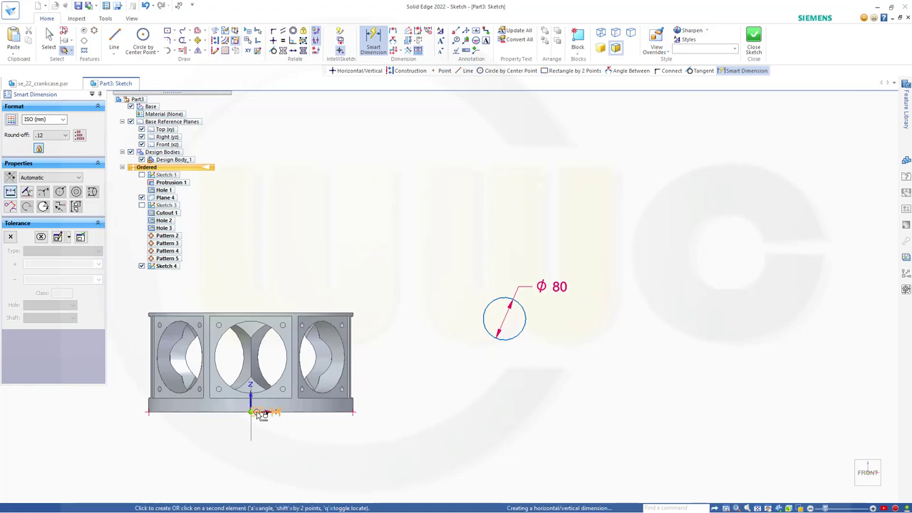
{"action": "left_click", "coordinate": [505, 322]}
{"action": "left_click", "coordinate": [560, 347]}
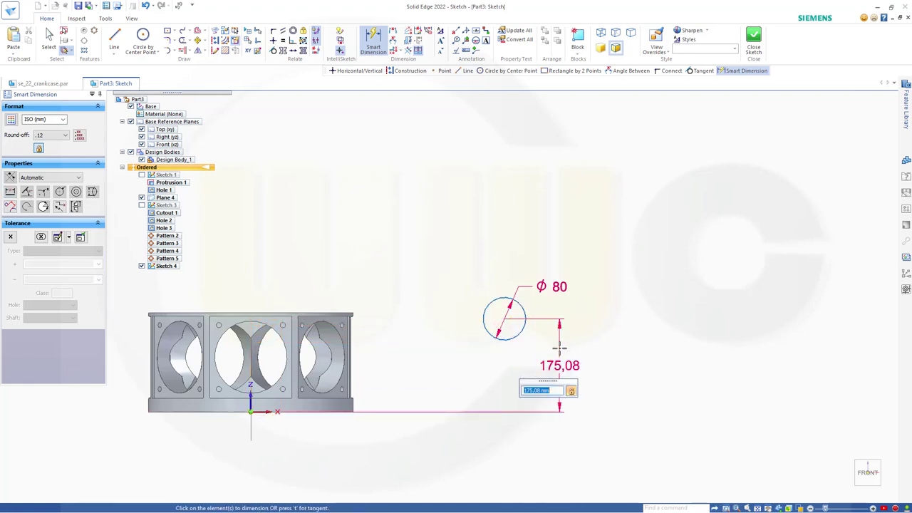
{"action": "type", "text": "103"}
{"action": "key", "text": "Return"}
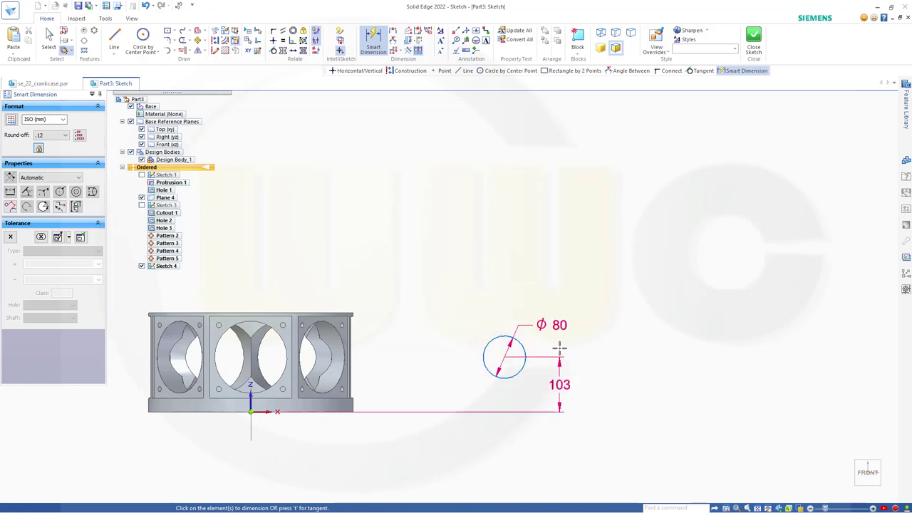
{"action": "key", "text": "Escape"}
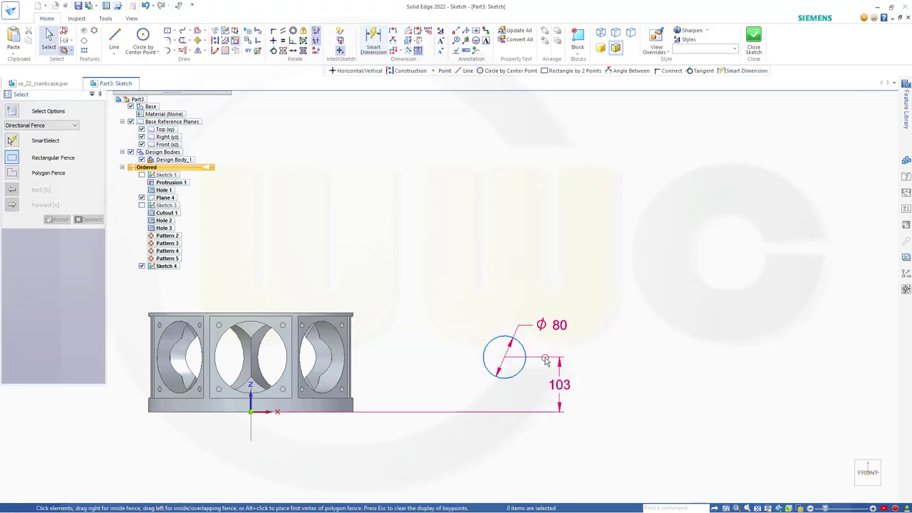
{"action": "left_click_drag", "start_coordinate": [482, 359], "coordinate": [358, 350]}
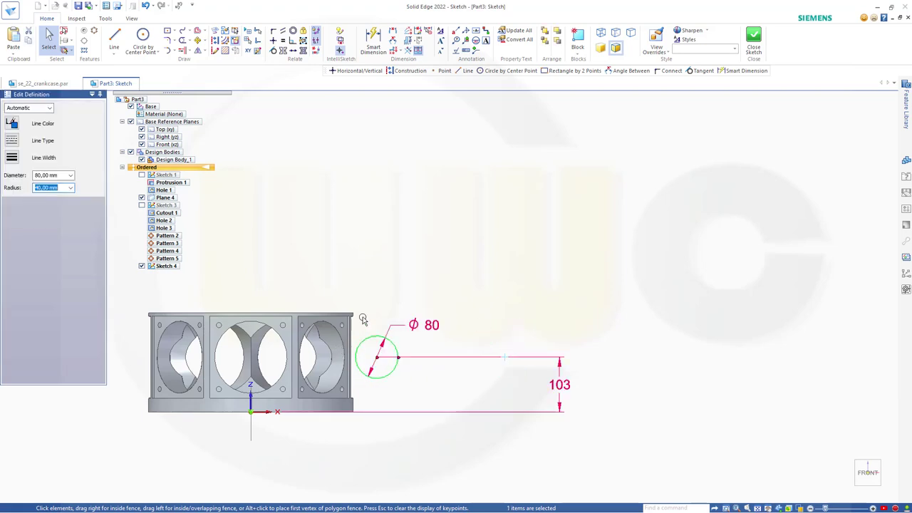
Dimension the circle centre 140 mm across from the vertical axis.
{"action": "left_click", "coordinate": [376, 40]}
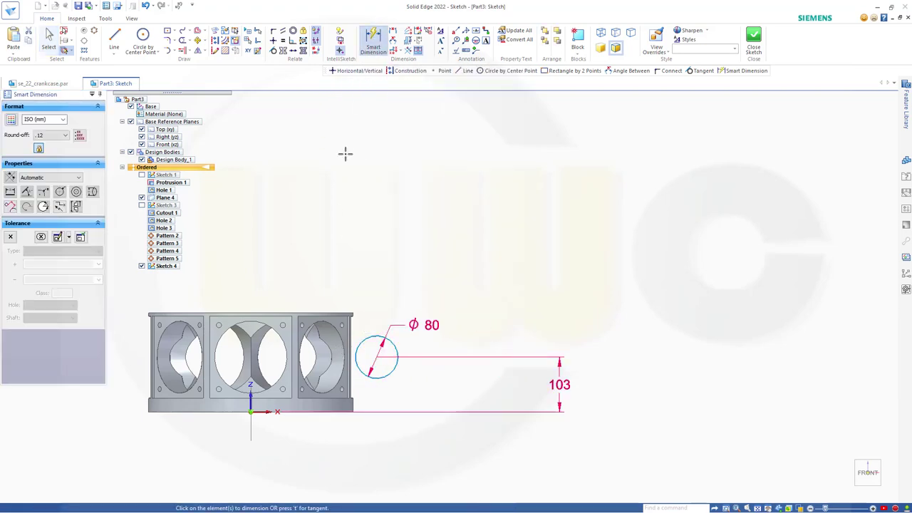
{"action": "left_click", "coordinate": [250, 411]}
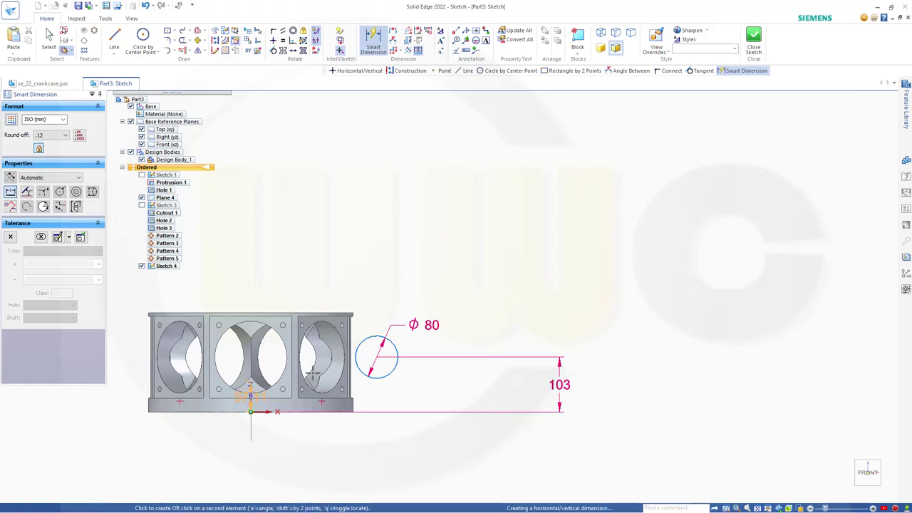
{"action": "left_click", "coordinate": [377, 358]}
{"action": "left_click", "coordinate": [342, 259]}
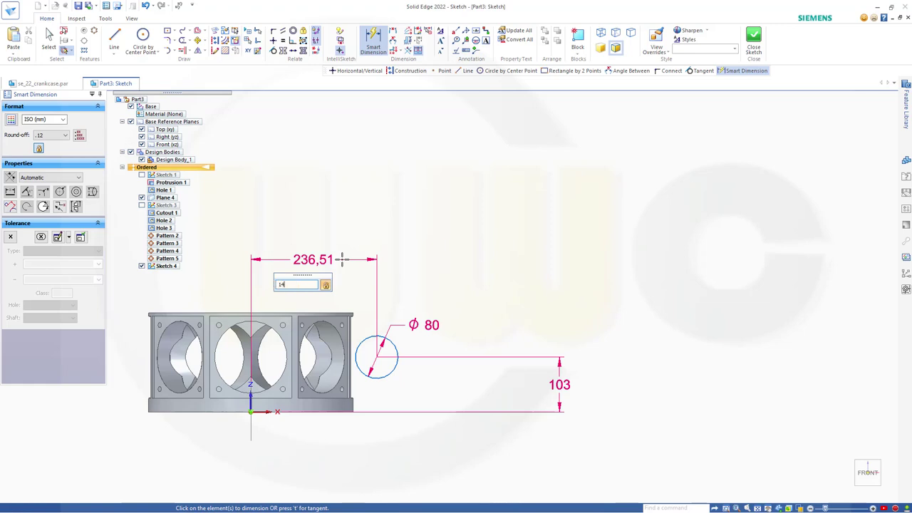
{"action": "type", "text": "140"}
{"action": "key", "text": "Return"}
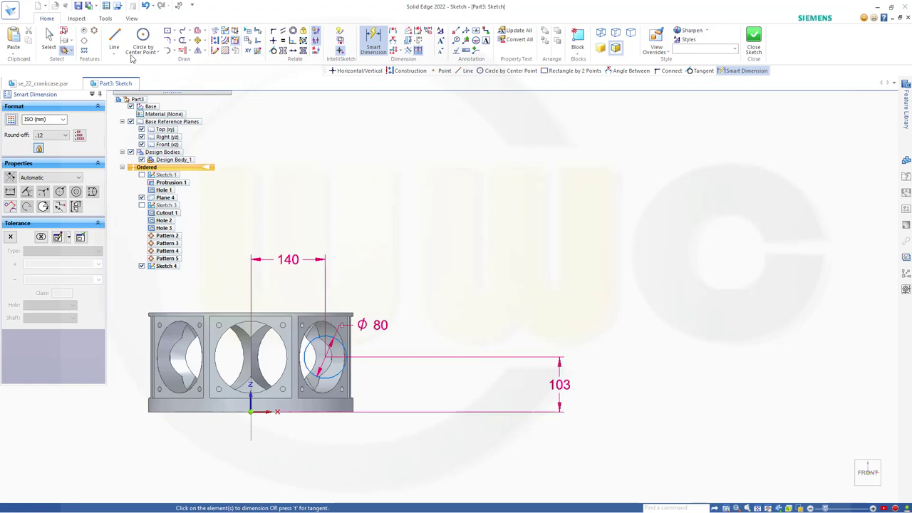
Attempt a 200 mm line from the sketch origin, then abandon it.
{"action": "left_click", "coordinate": [114, 39]}
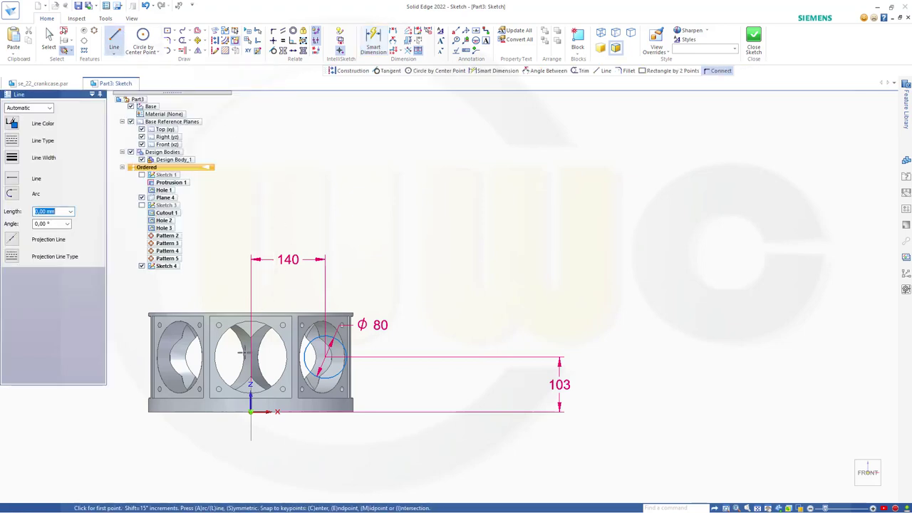
{"action": "left_click", "coordinate": [251, 412]}
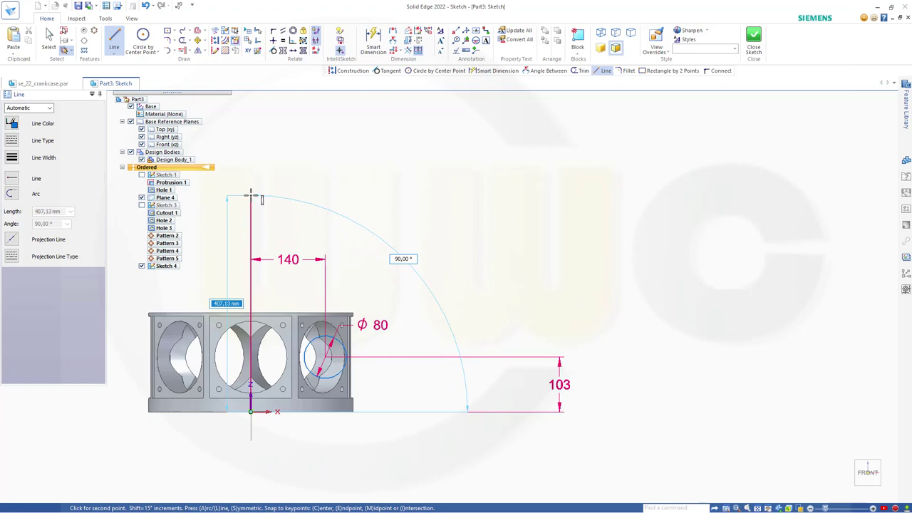
{"action": "type", "text": "200"}
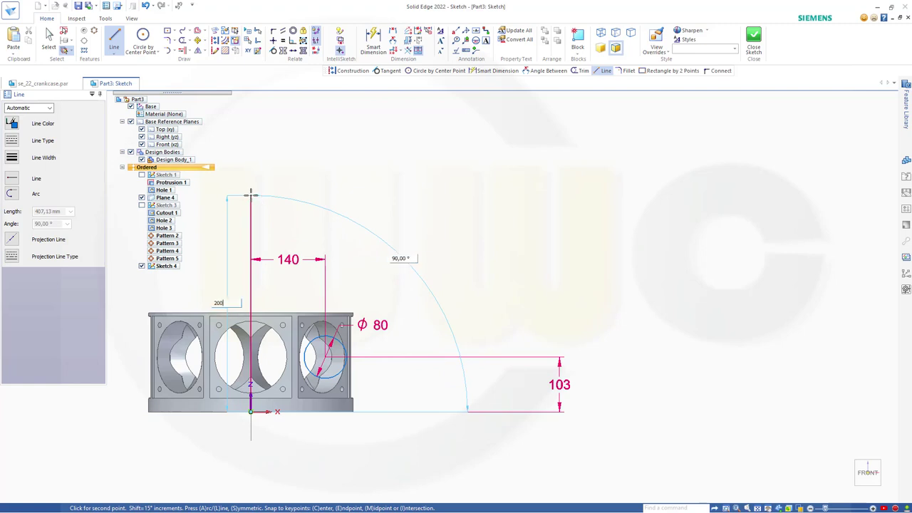
{"action": "key", "text": "Tab"}
{"action": "key", "text": "Return"}
{"action": "key", "text": "Escape"}
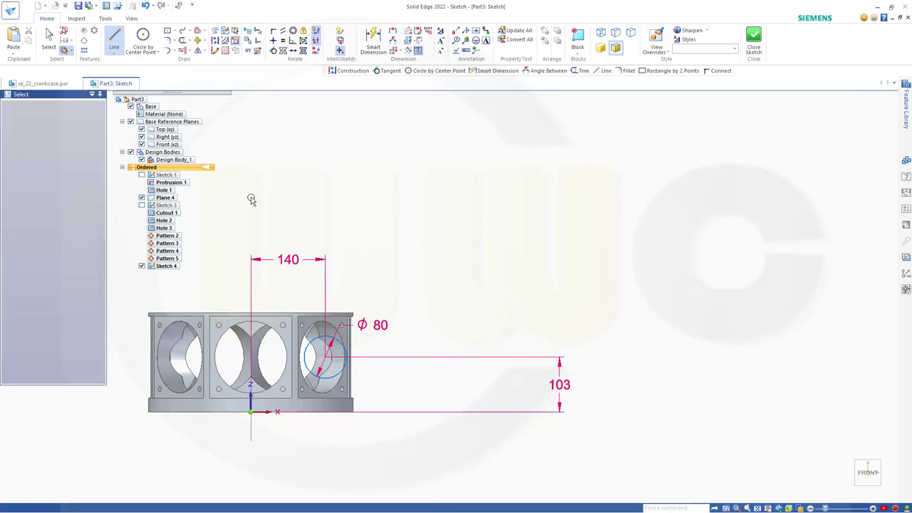
{"action": "scroll", "coordinate": [260, 371], "scroll_direction": "up", "scroll_amount": 5}
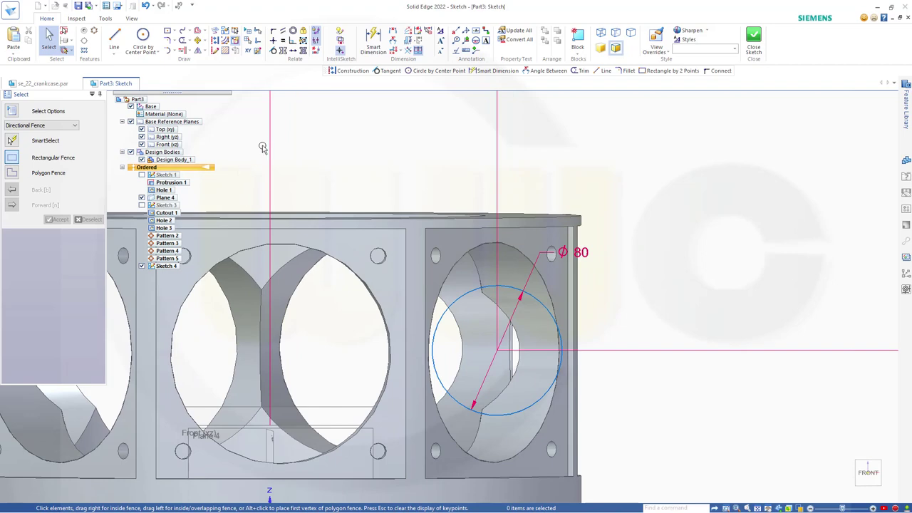
{"action": "scroll", "coordinate": [356, 158], "scroll_direction": "up", "scroll_amount": 1}
{"action": "scroll", "coordinate": [368, 167], "scroll_direction": "down", "scroll_amount": 3}
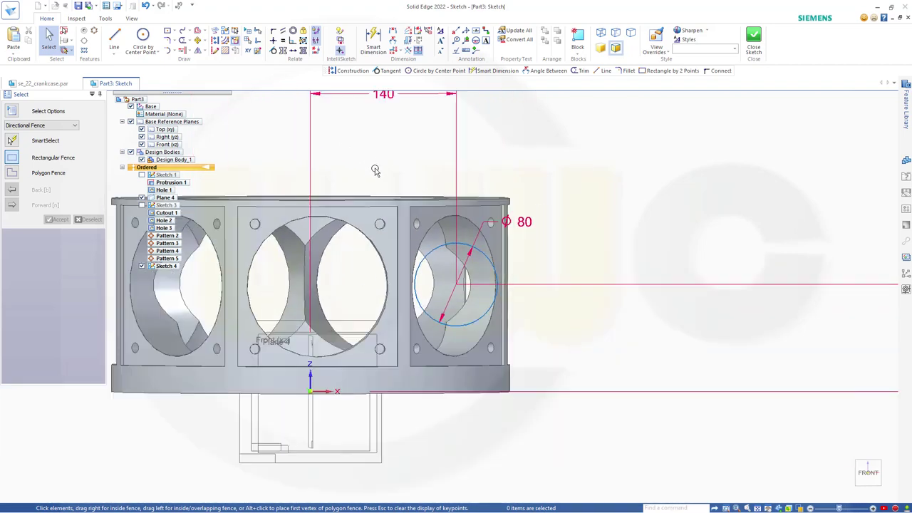
Draw a vertical line from the sketch origin straight upward.
{"action": "left_click", "coordinate": [114, 39]}
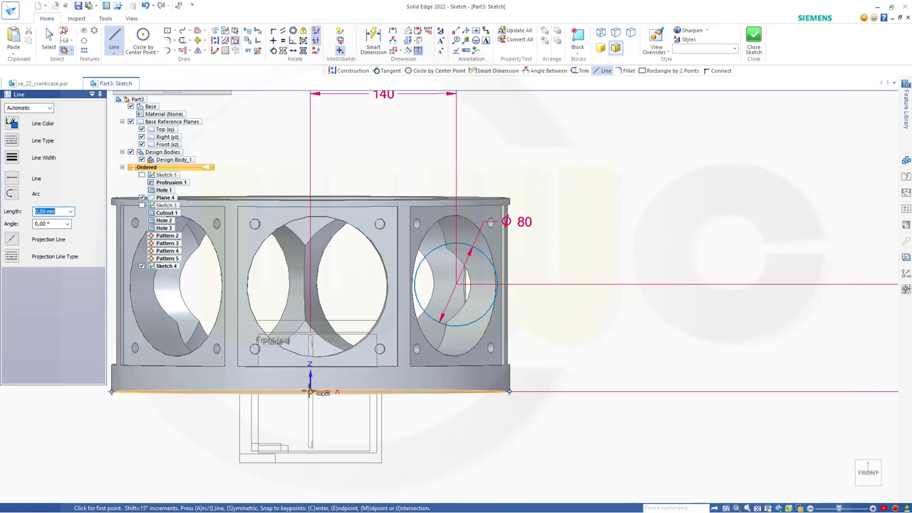
{"action": "left_click", "coordinate": [310, 392]}
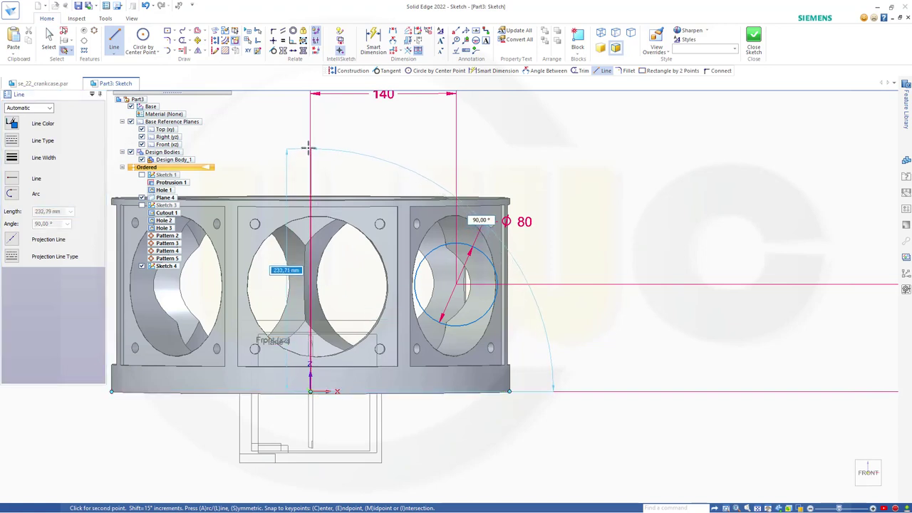
{"action": "left_click", "coordinate": [311, 148]}
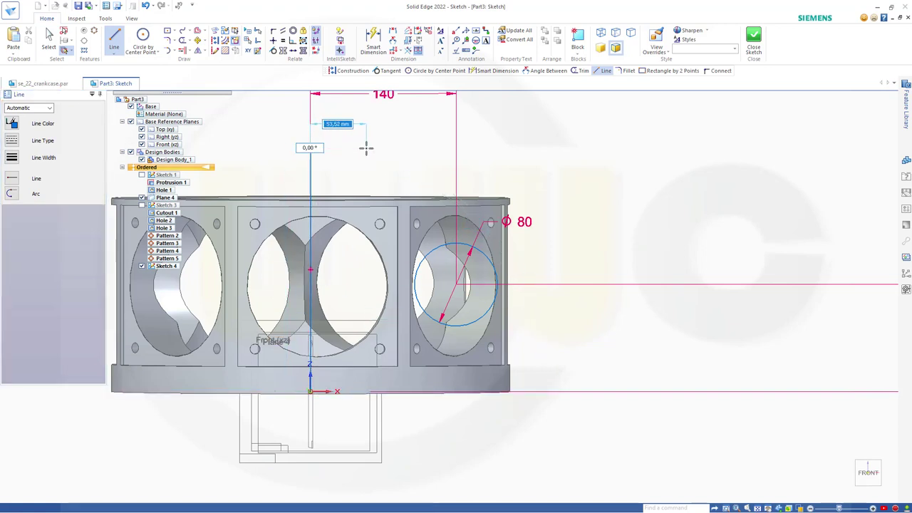
{"action": "key", "text": "Escape"}
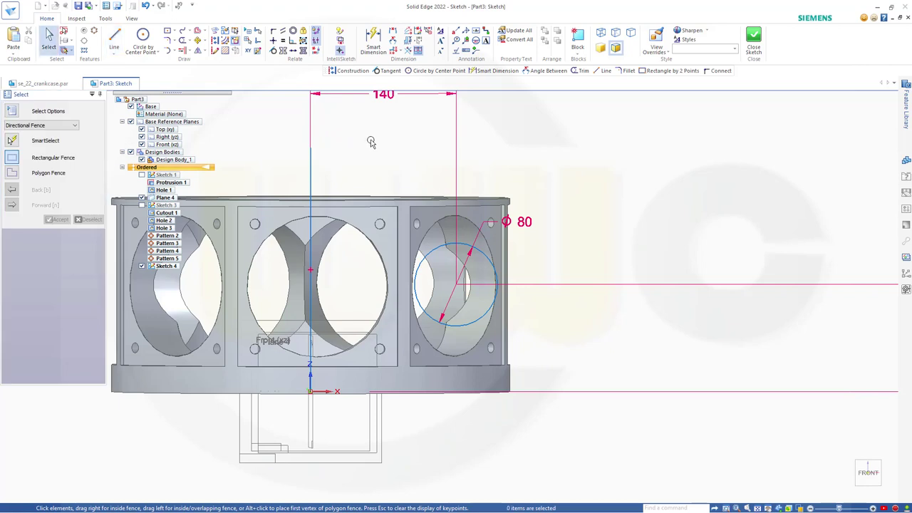
Dimension the vertical line to a length of 200 mm.
{"action": "left_click", "coordinate": [375, 39]}
{"action": "left_click", "coordinate": [309, 179]}
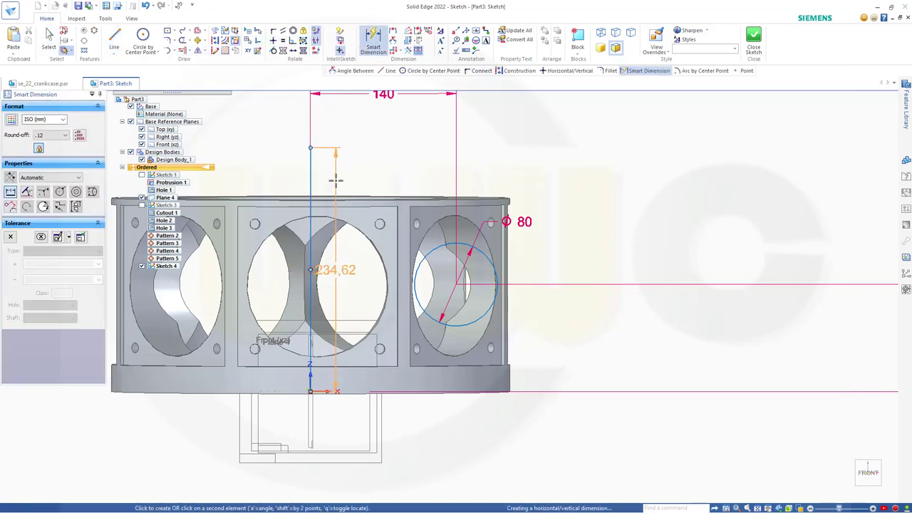
{"action": "left_click", "coordinate": [336, 179]}
{"action": "type", "text": "200"}
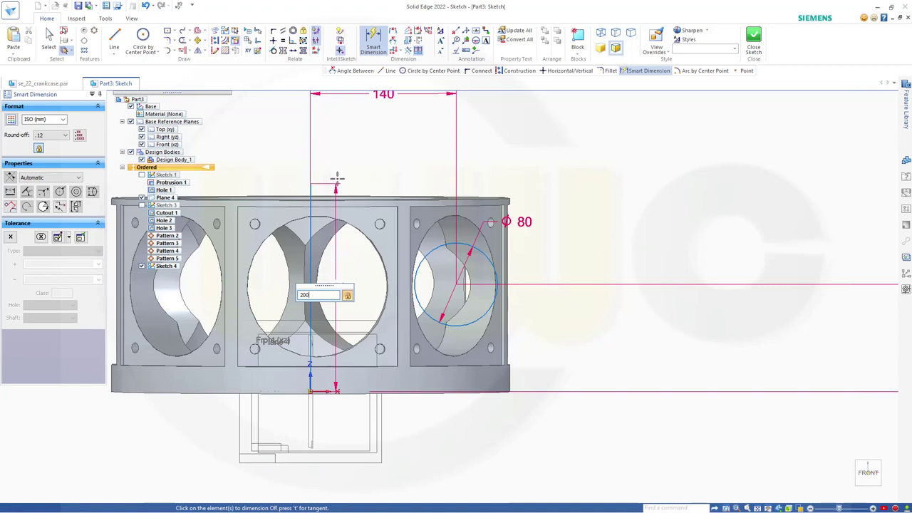
{"action": "key", "text": "Return"}
{"action": "key", "text": "Escape"}
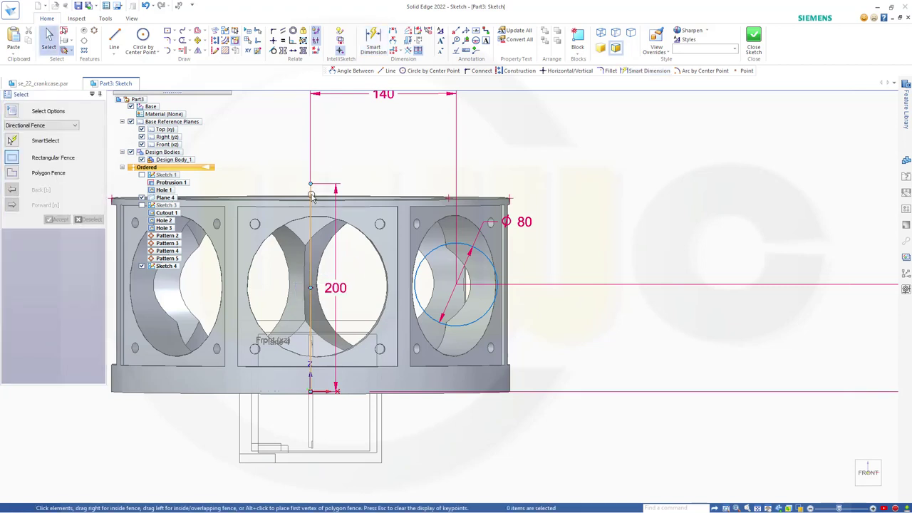
Convert the vertical line to construction geometry and close Sketch 4.
{"action": "left_click", "coordinate": [312, 197]}
{"action": "left_click", "coordinate": [353, 171]}
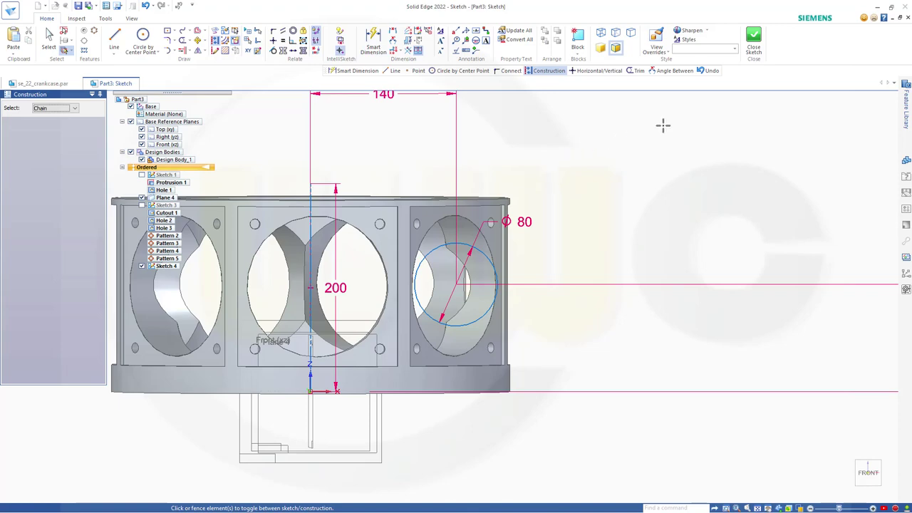
{"action": "left_click", "coordinate": [754, 39]}
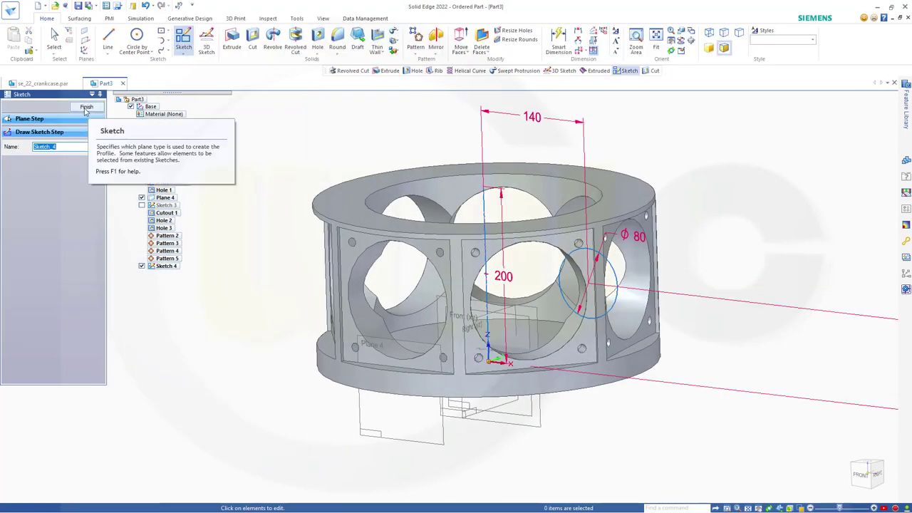
Revolve-cut the 80 mm circle 360° about the vertical construction line.
{"action": "left_click", "coordinate": [86, 109]}
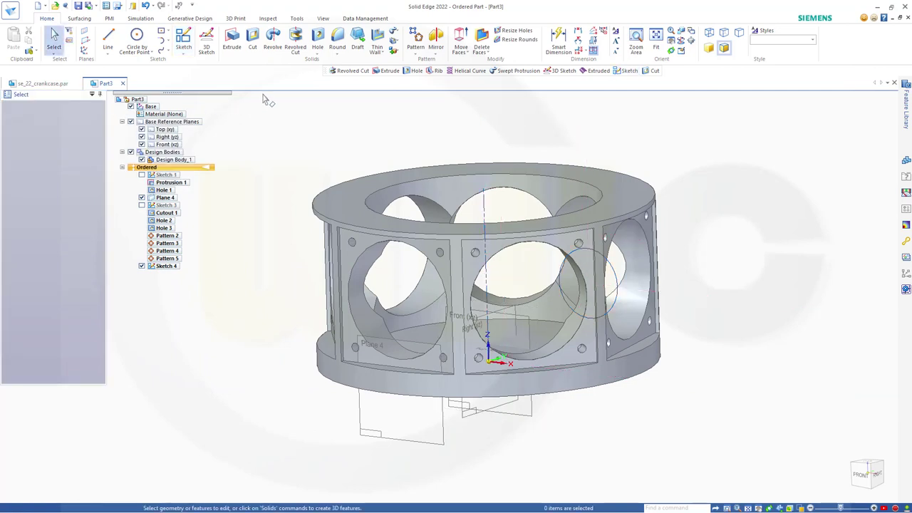
{"action": "left_click", "coordinate": [295, 42]}
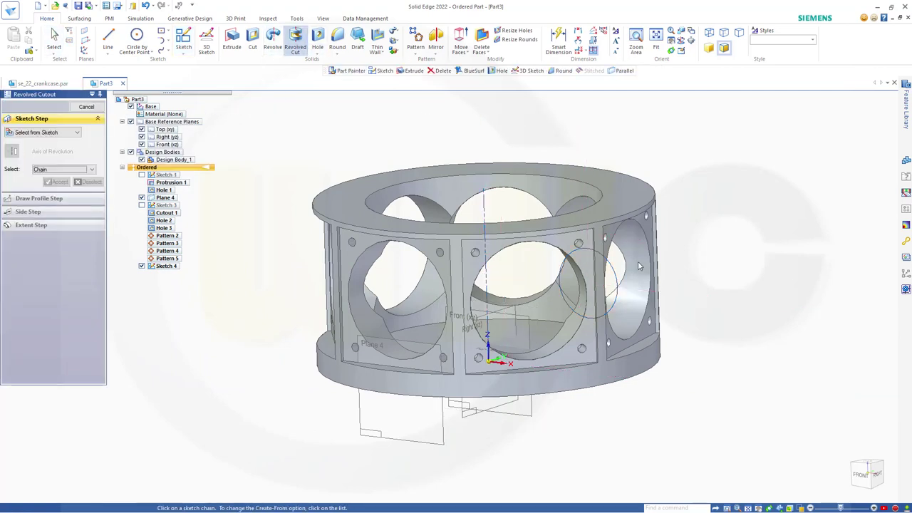
{"action": "left_click", "coordinate": [616, 279]}
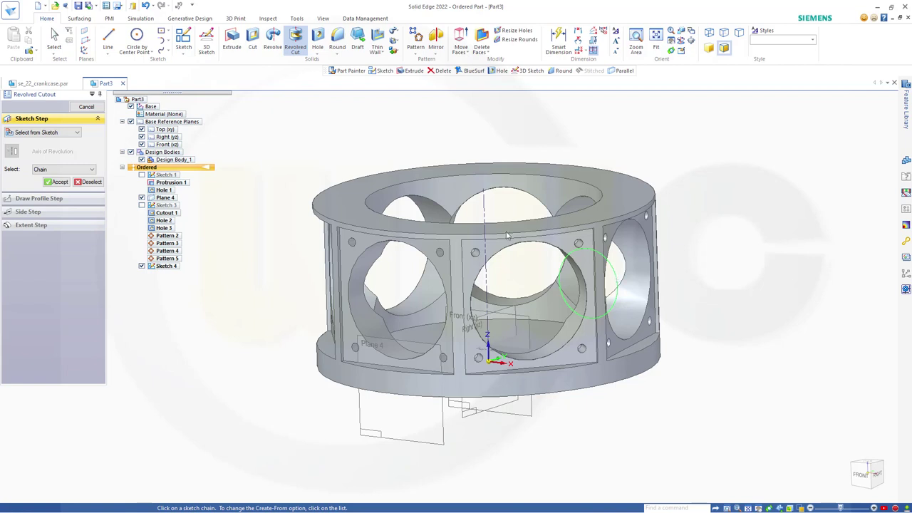
{"action": "left_click", "coordinate": [57, 182]}
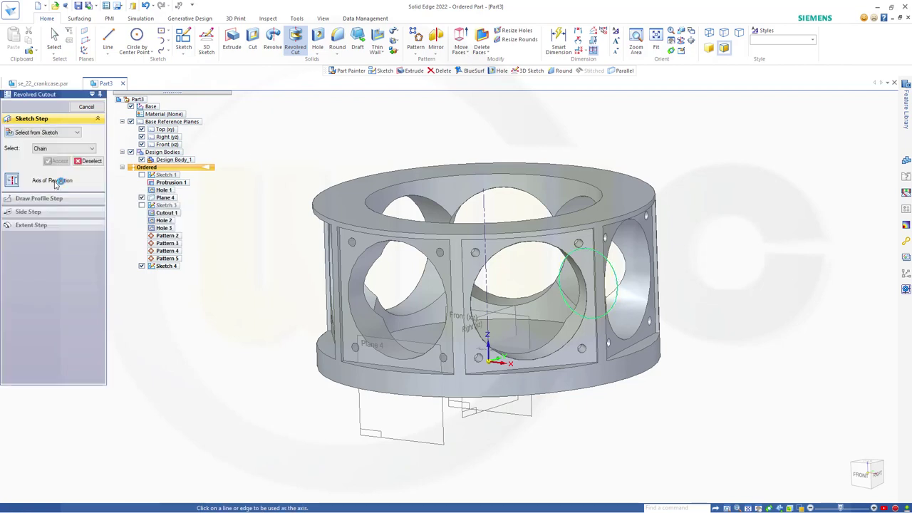
{"action": "left_click", "coordinate": [487, 287]}
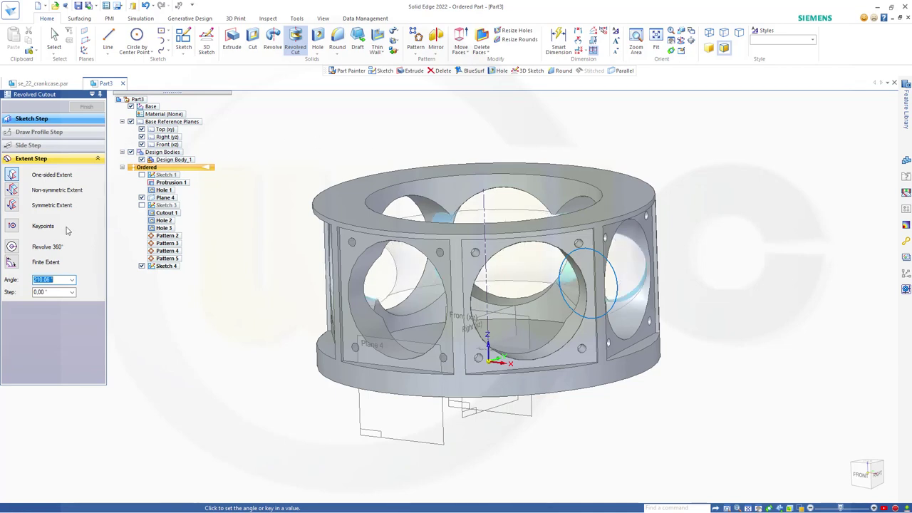
{"action": "left_click", "coordinate": [38, 246]}
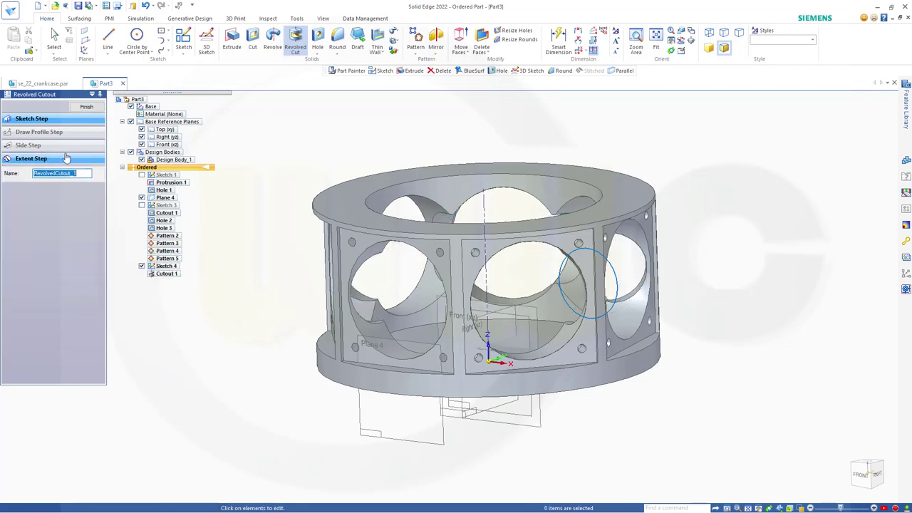
{"action": "left_click", "coordinate": [87, 108]}
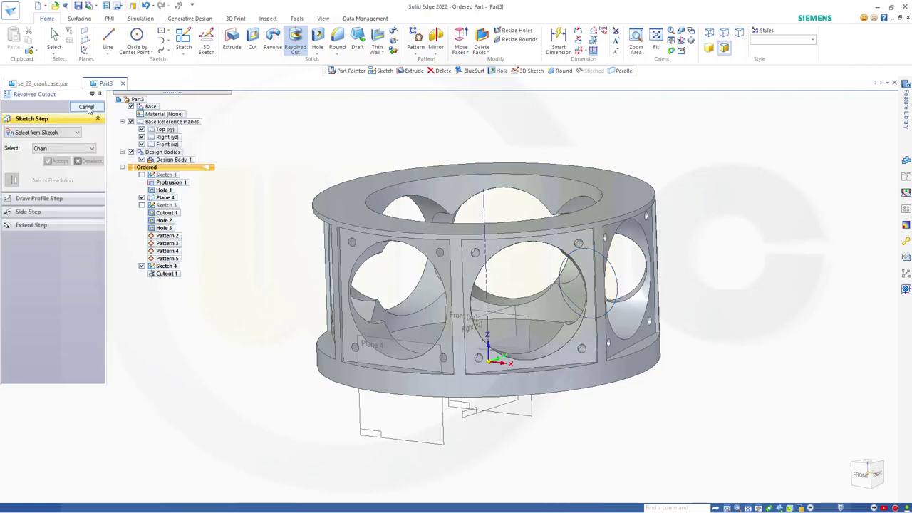
{"action": "left_click", "coordinate": [86, 107]}
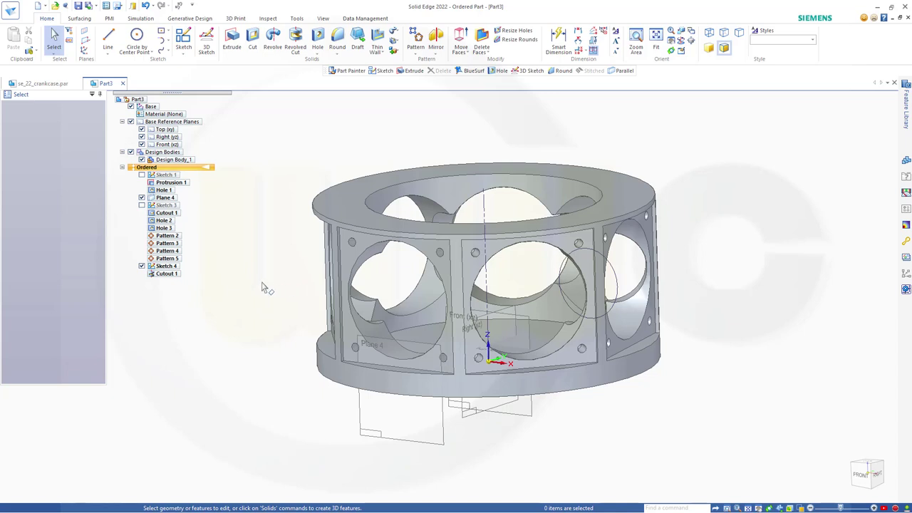
{"action": "left_click", "coordinate": [165, 274]}
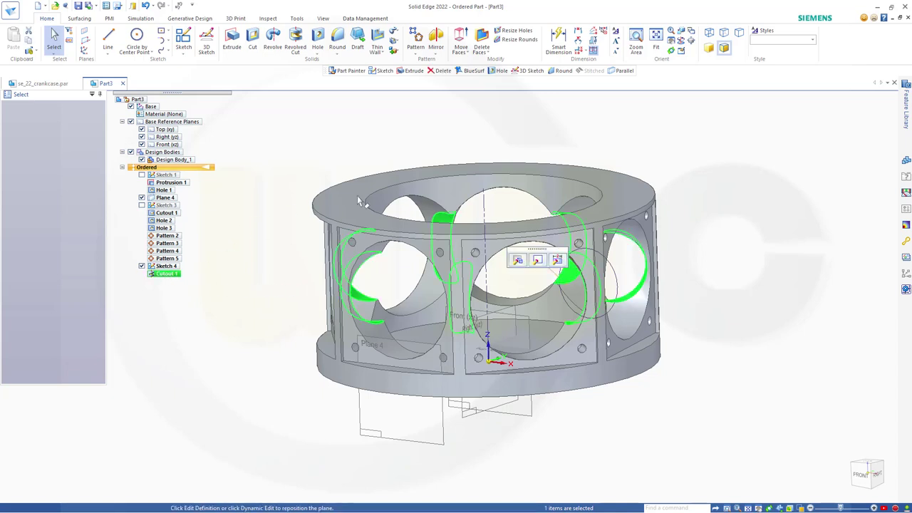
{"action": "key", "text": "Escape"}
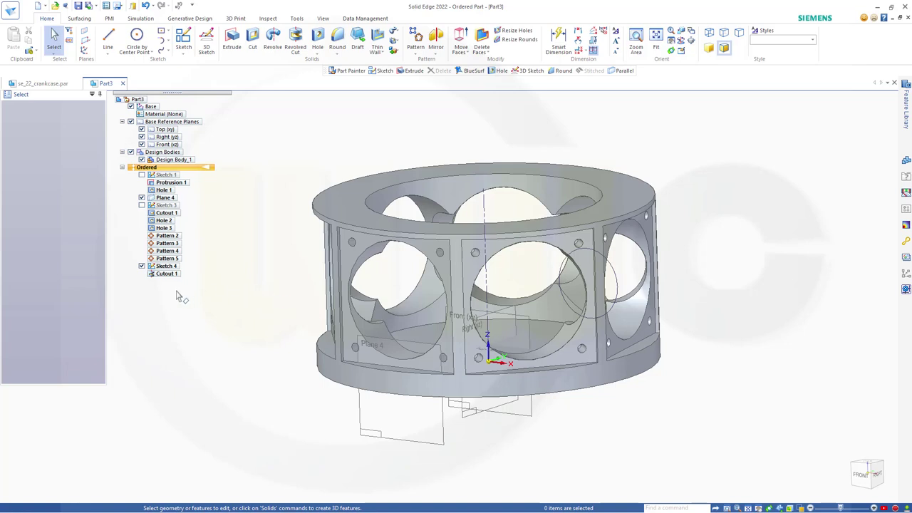
{"action": "scroll", "coordinate": [178, 304], "scroll_direction": "up", "scroll_amount": 1}
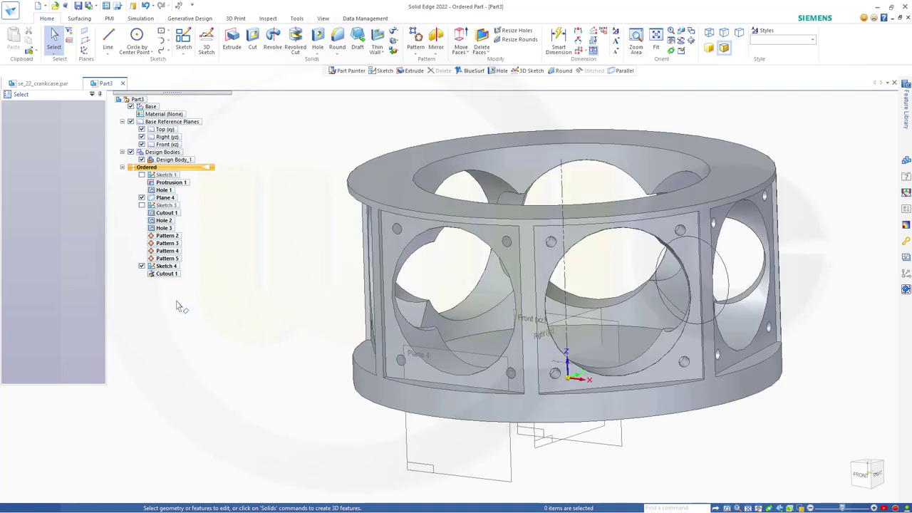
{"action": "scroll", "coordinate": [184, 286], "scroll_direction": "down", "scroll_amount": 2}
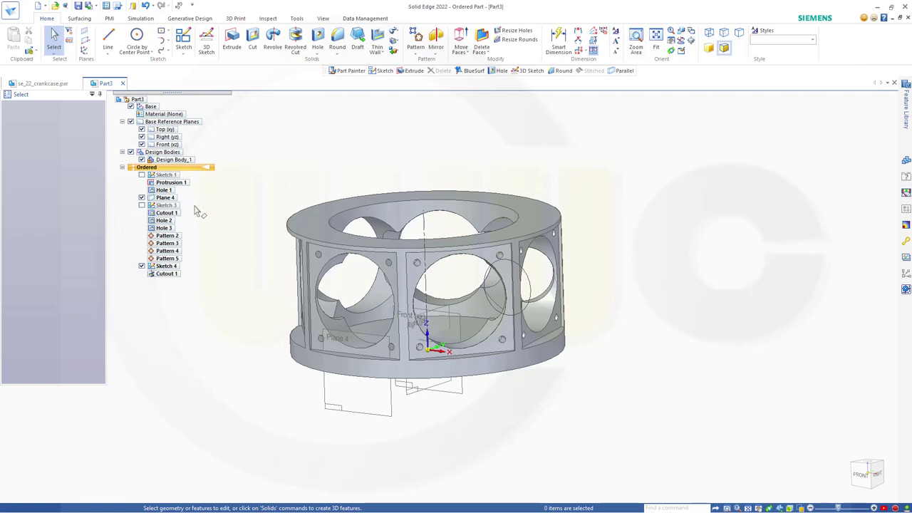
Move Sketch 4 below Sketch 3 and Cutout 1 above Hole 2 and the patterns.
{"action": "left_click", "coordinate": [168, 266]}
{"action": "mouse_move", "coordinate": [180, 239]}
{"action": "left_mouse_down"}
{"action": "mouse_move", "coordinate": [186, 206]}
{"action": "mouse_move", "coordinate": [187, 214]}
{"action": "left_mouse_up"}
{"action": "left_click", "coordinate": [204, 248]}
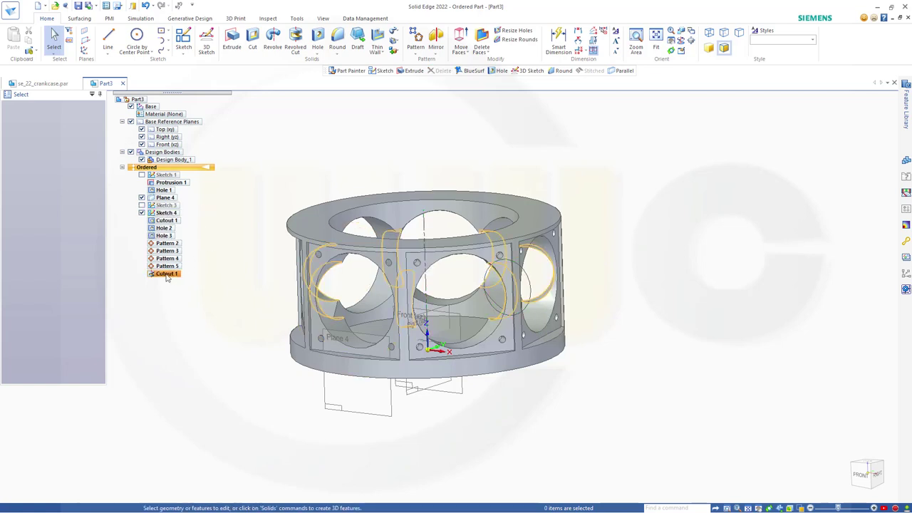
{"action": "left_click_drag", "start_coordinate": [167, 278], "coordinate": [197, 230]}
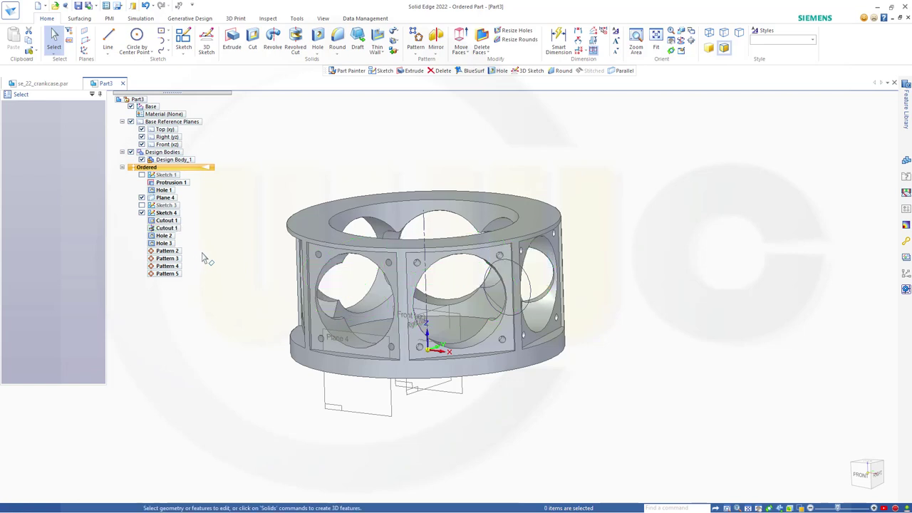